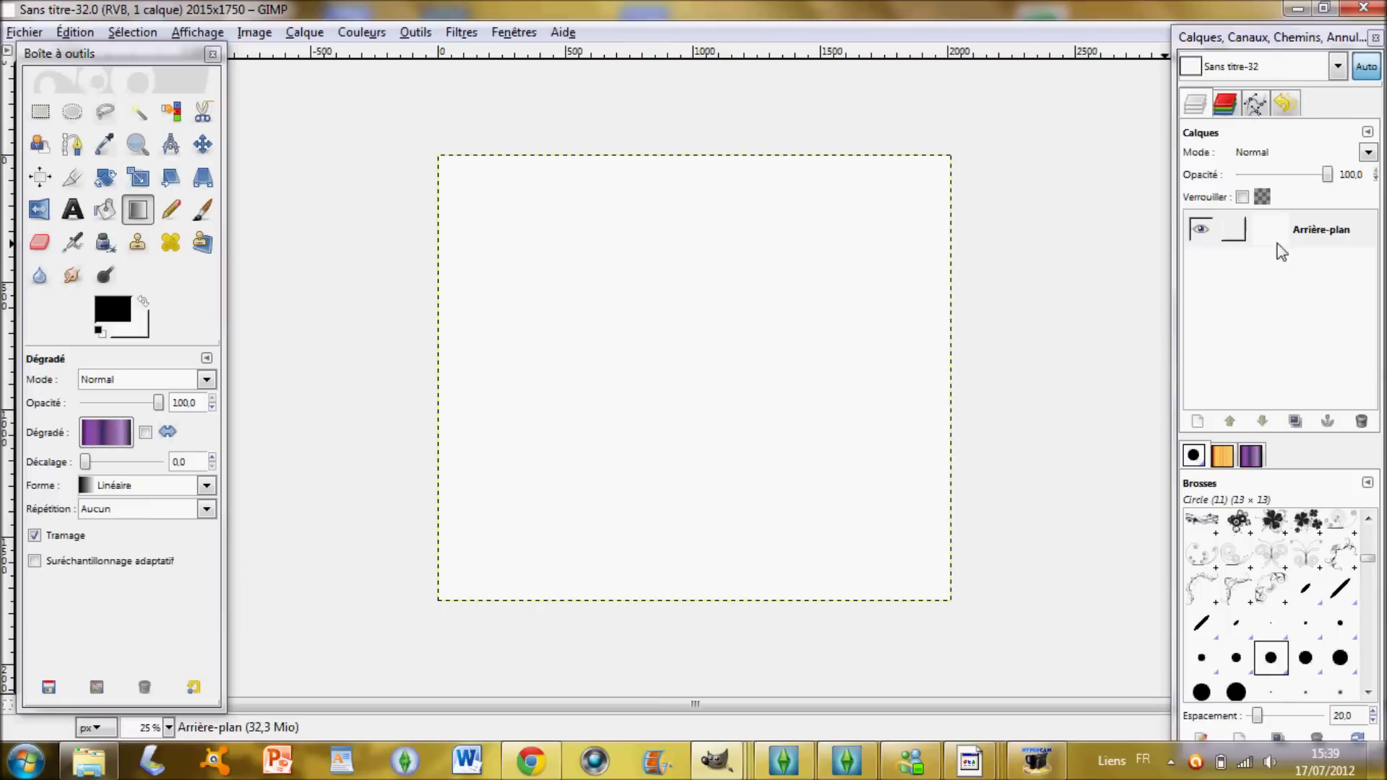
- Open the horse sketch 5.png as a layer and delete the white Arrière-plan layer
left_click_drag(1292, 235, 786, 87)
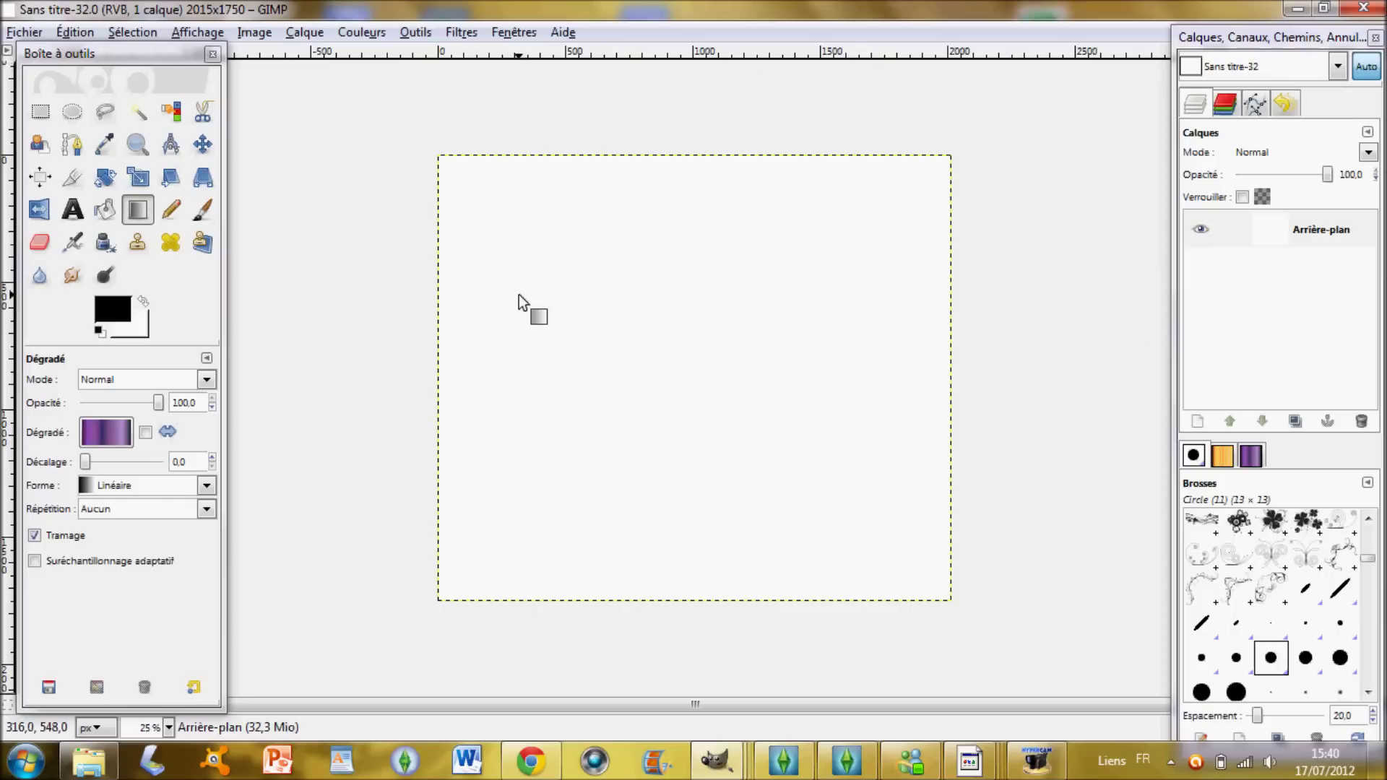
left_click(15, 33)
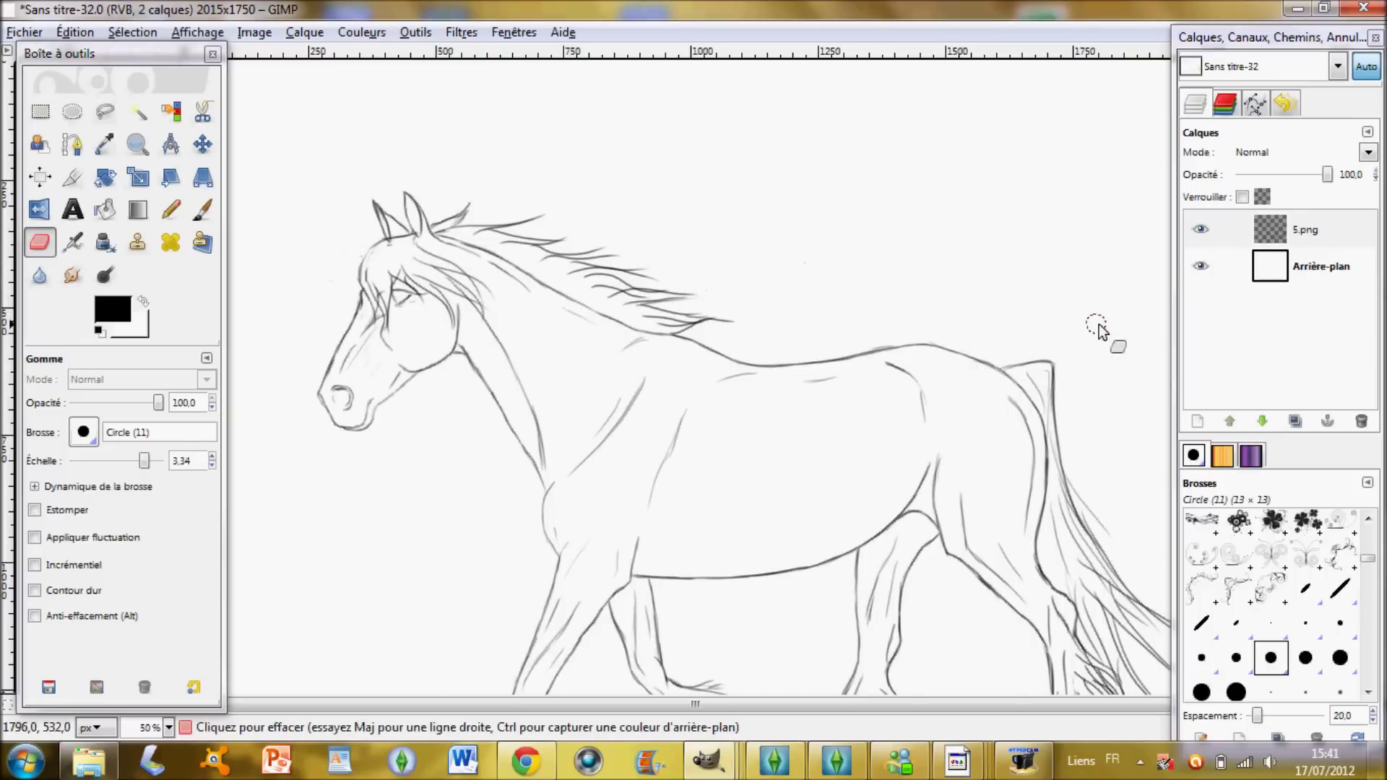
key("shift+ctrl+j")
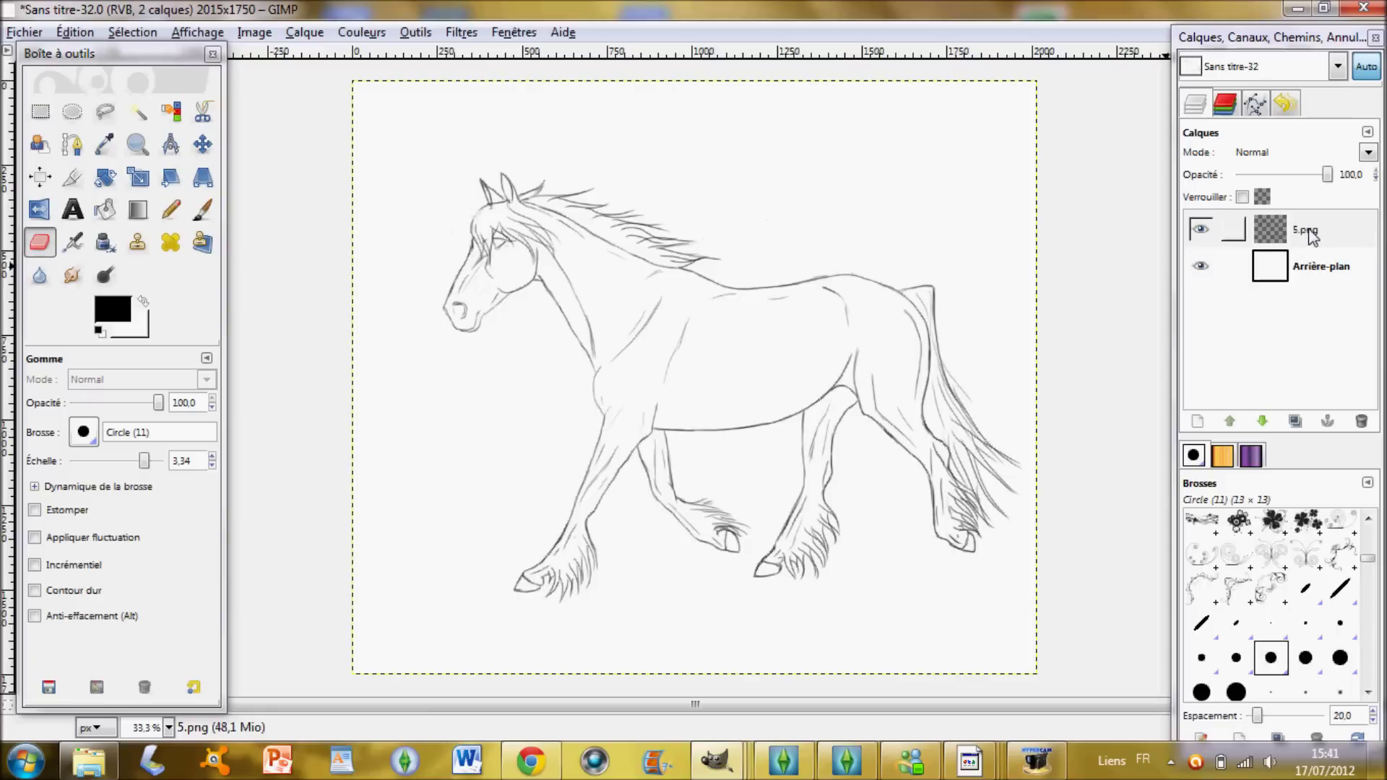
right_click(1335, 269)
left_click(1141, 150)
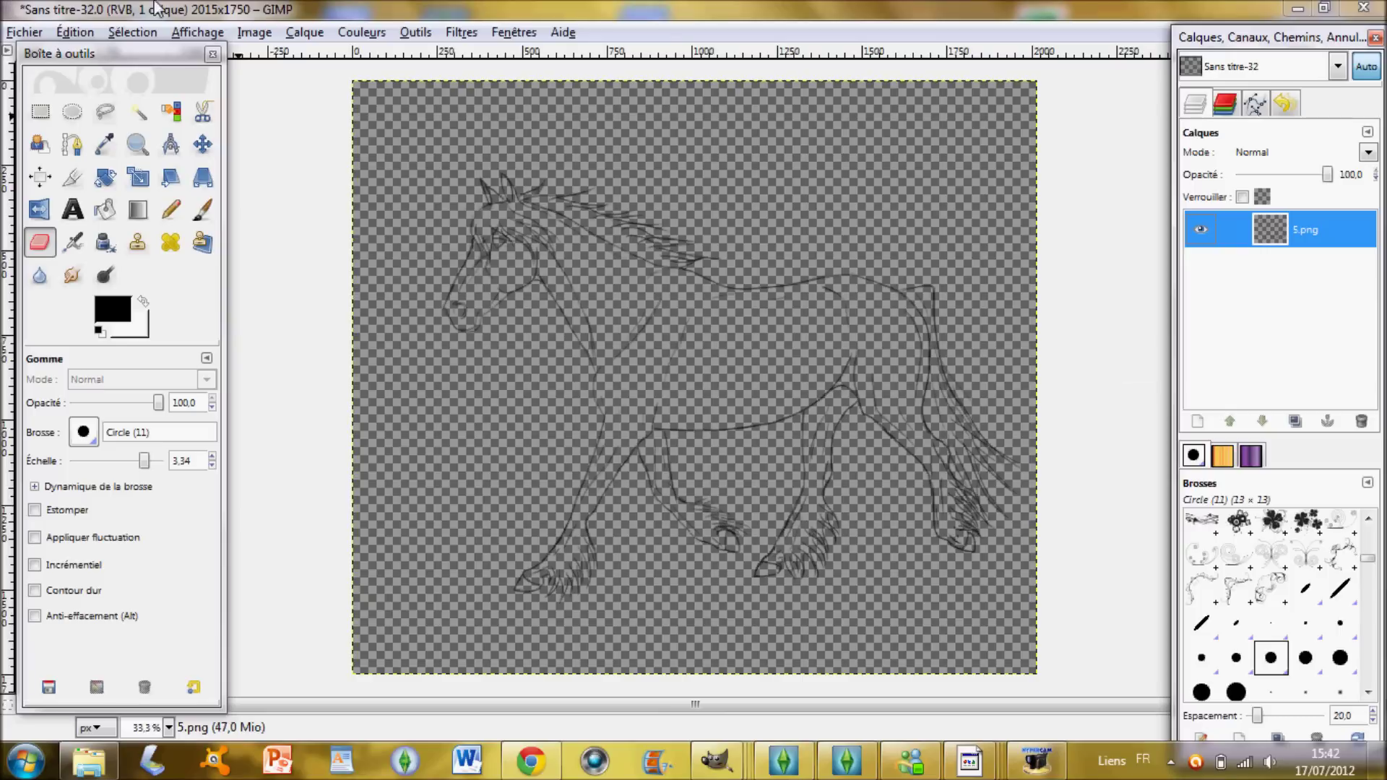
- Rename the 5.png layer to "Arrière Plan"
right_click(1314, 229)
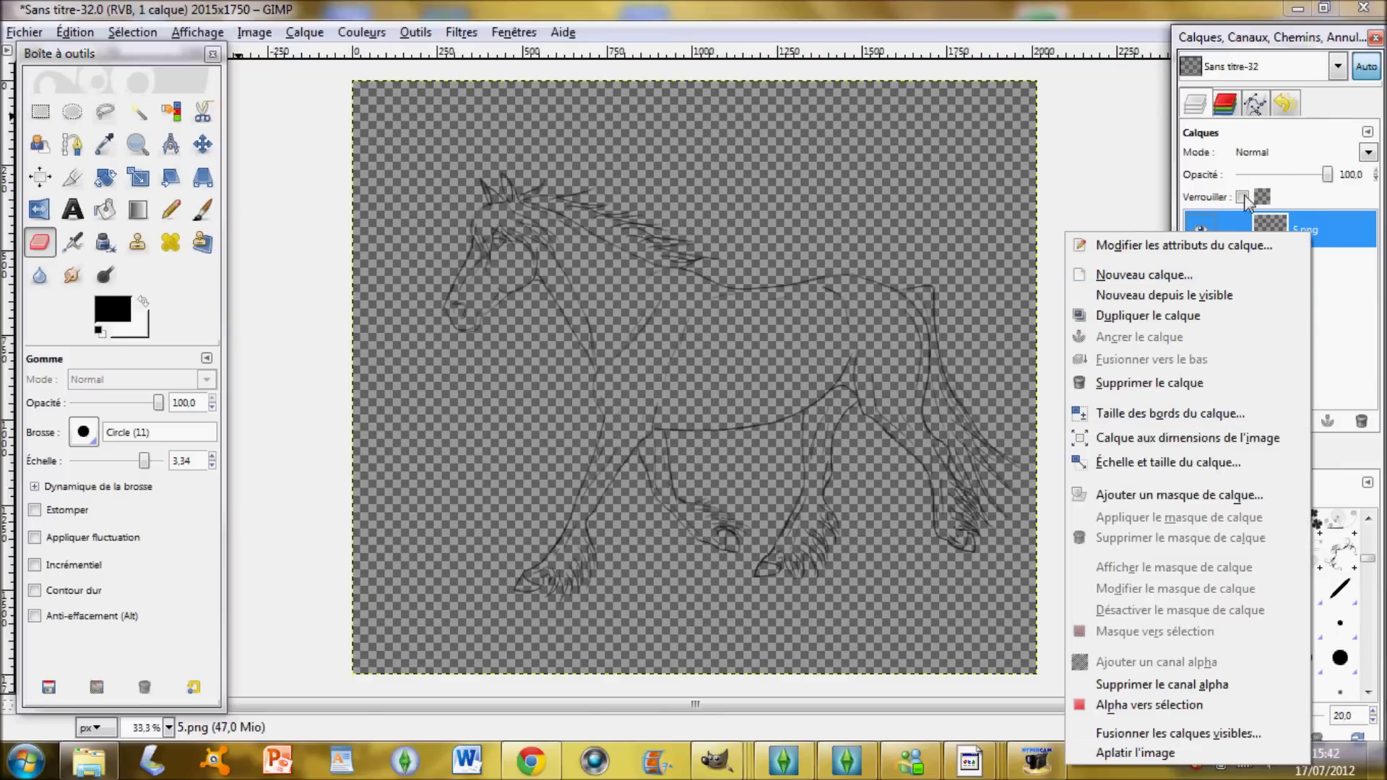
left_click(1210, 247)
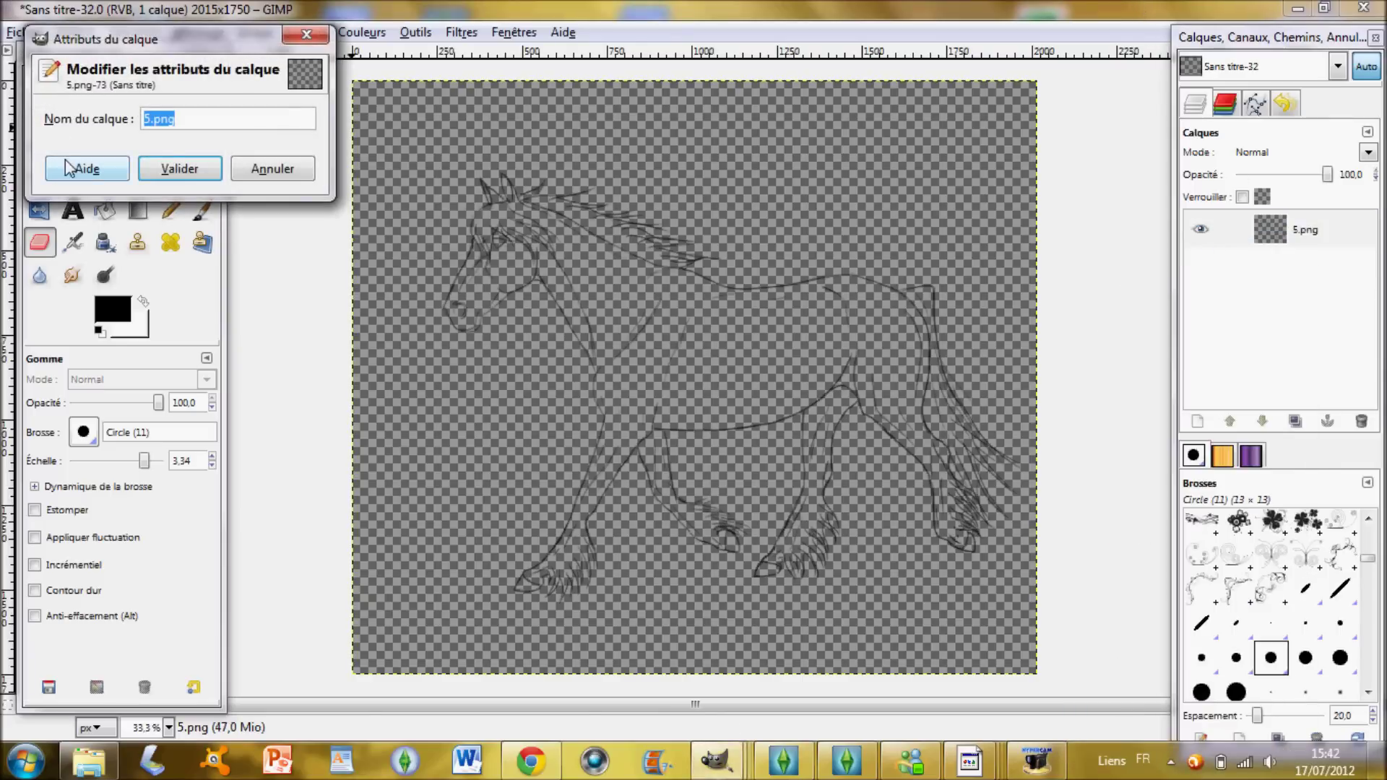
key("Caps_Lock")
type("A")
key("Caps_Lock")
type("rrière")
key("Caps_Lock")
type("P")
key("Caps_Lock")
type("al")
key("BackSpace")
key("BackSpace")
type("la")
key("Return")
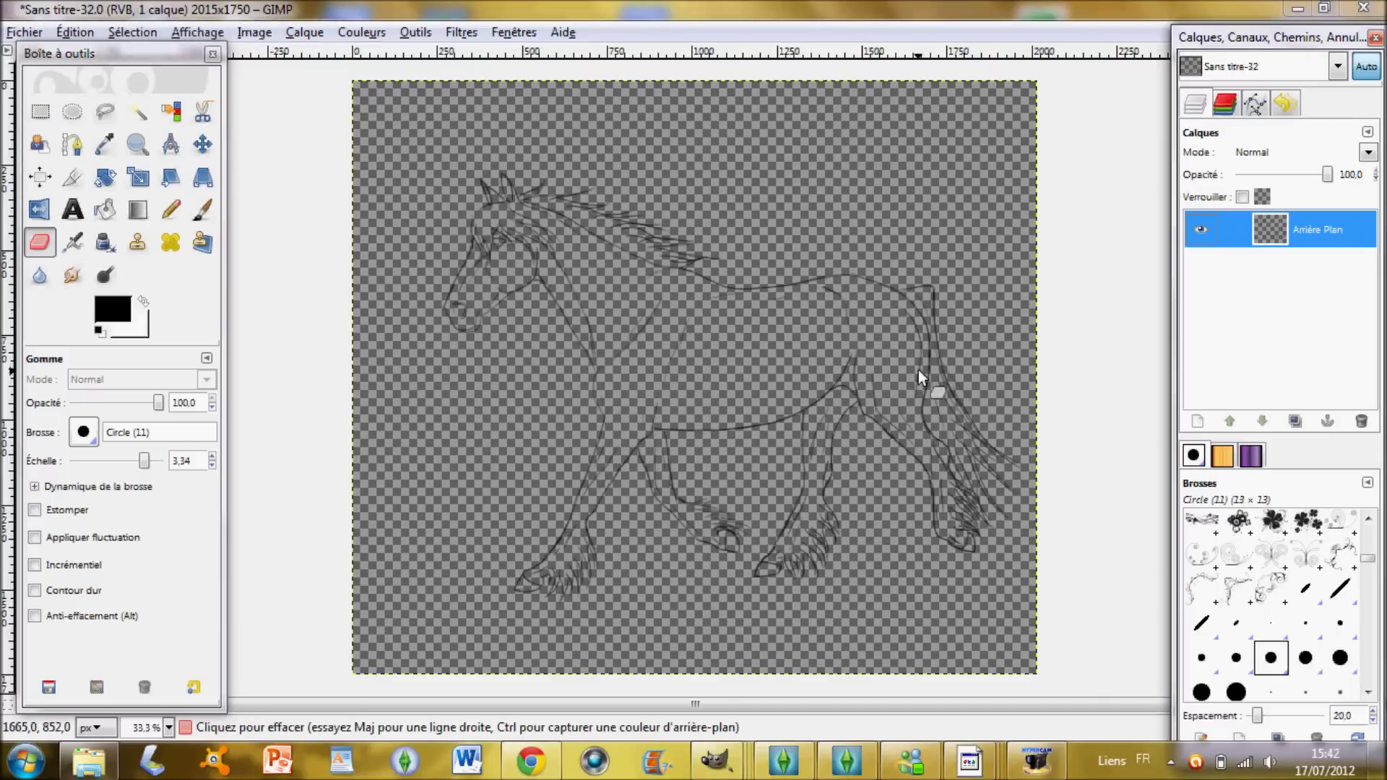
- Create a new 2015 × 1750 px layer named "Sabots" with transparent fill
right_click(1331, 241)
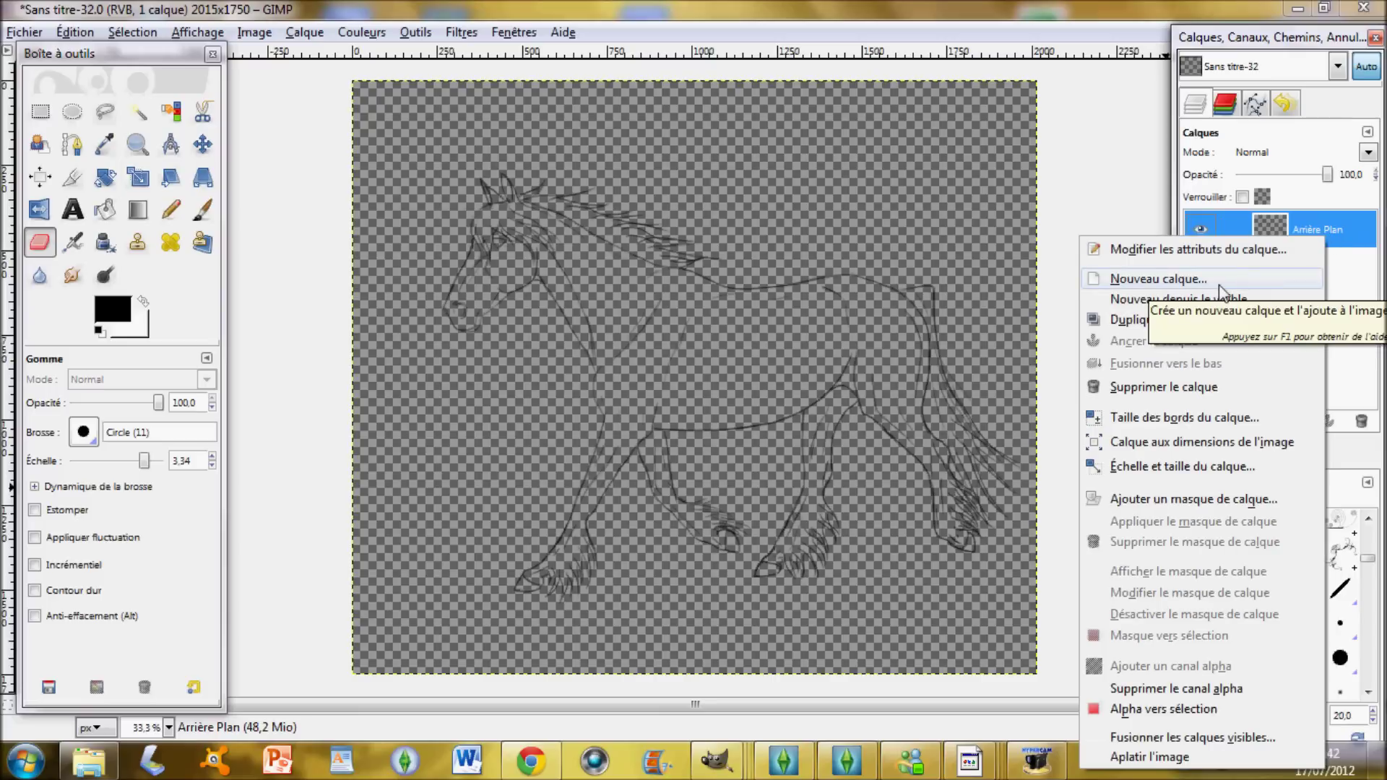
left_click(1219, 285)
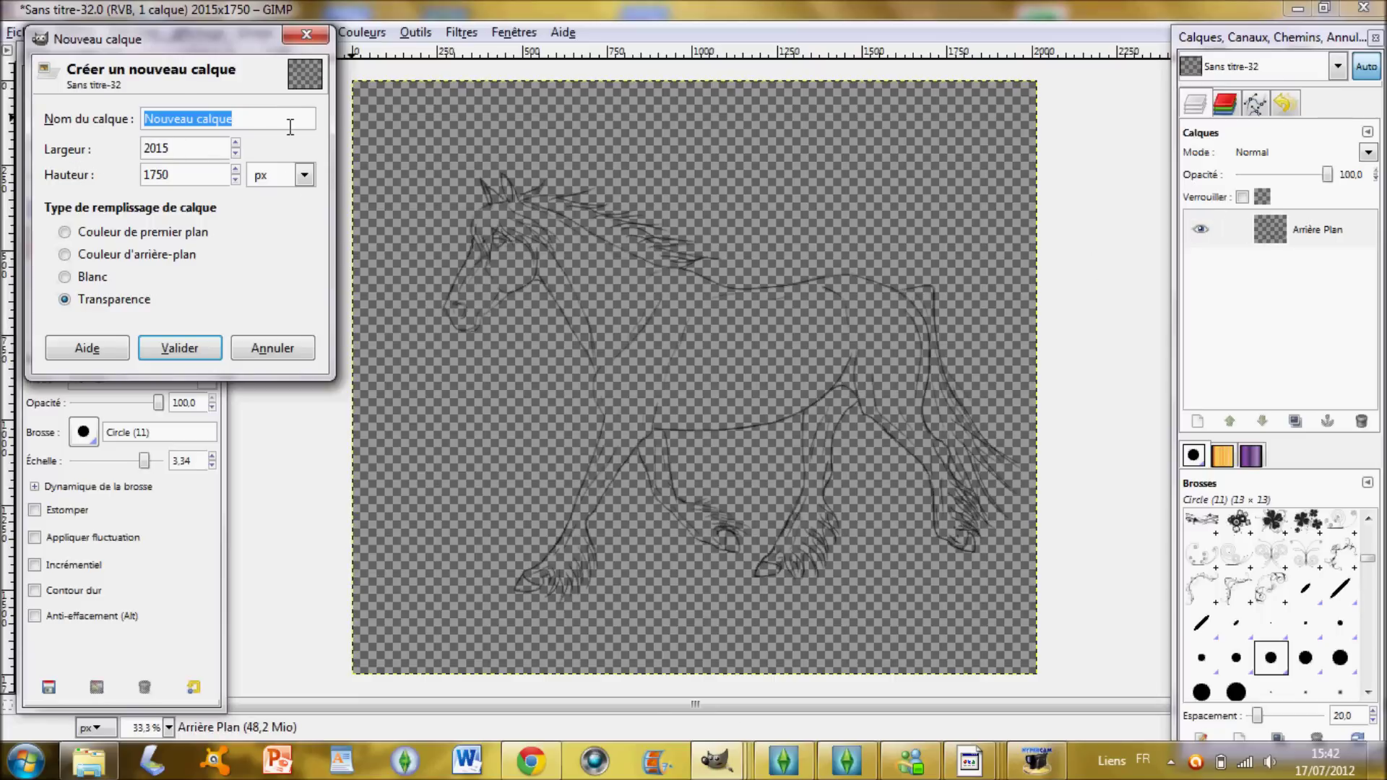
key("Caps_Lock")
type("S")
key("Caps_Lock")
type("abots")
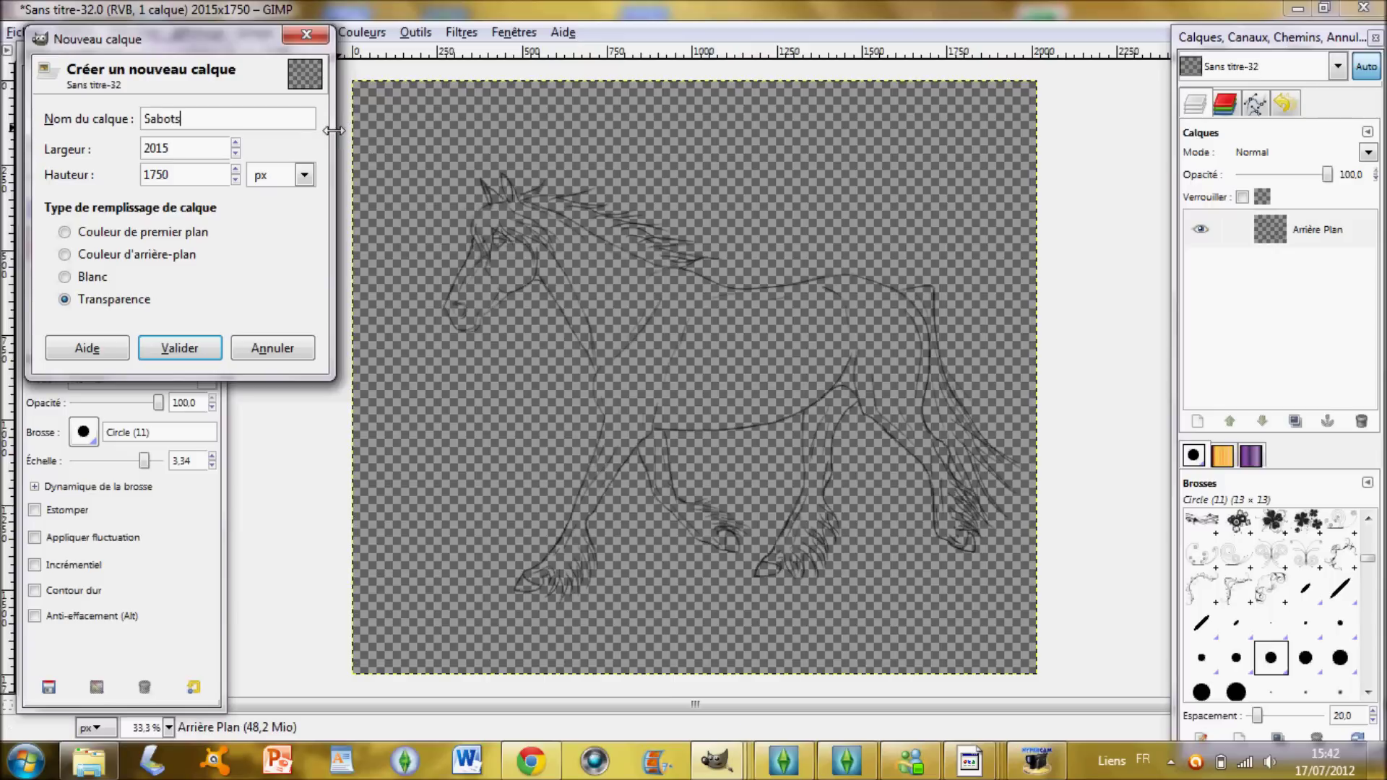
key("Return")
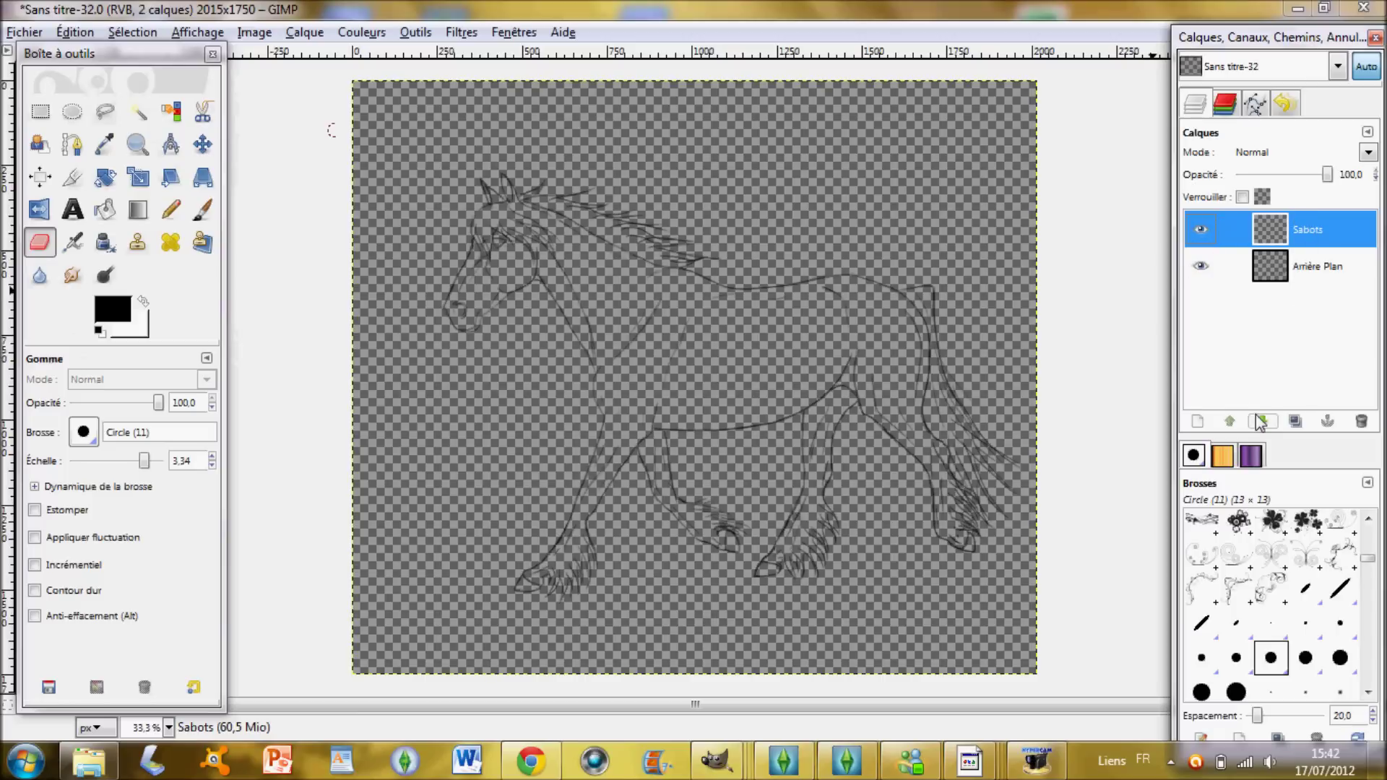
- Move the Sabots layer beneath the Arrière Plan layer
mouse_move(1318, 230)
left_mouse_down()
mouse_move(1329, 247)
mouse_move(1319, 232)
left_mouse_up()
left_click(994, 11)
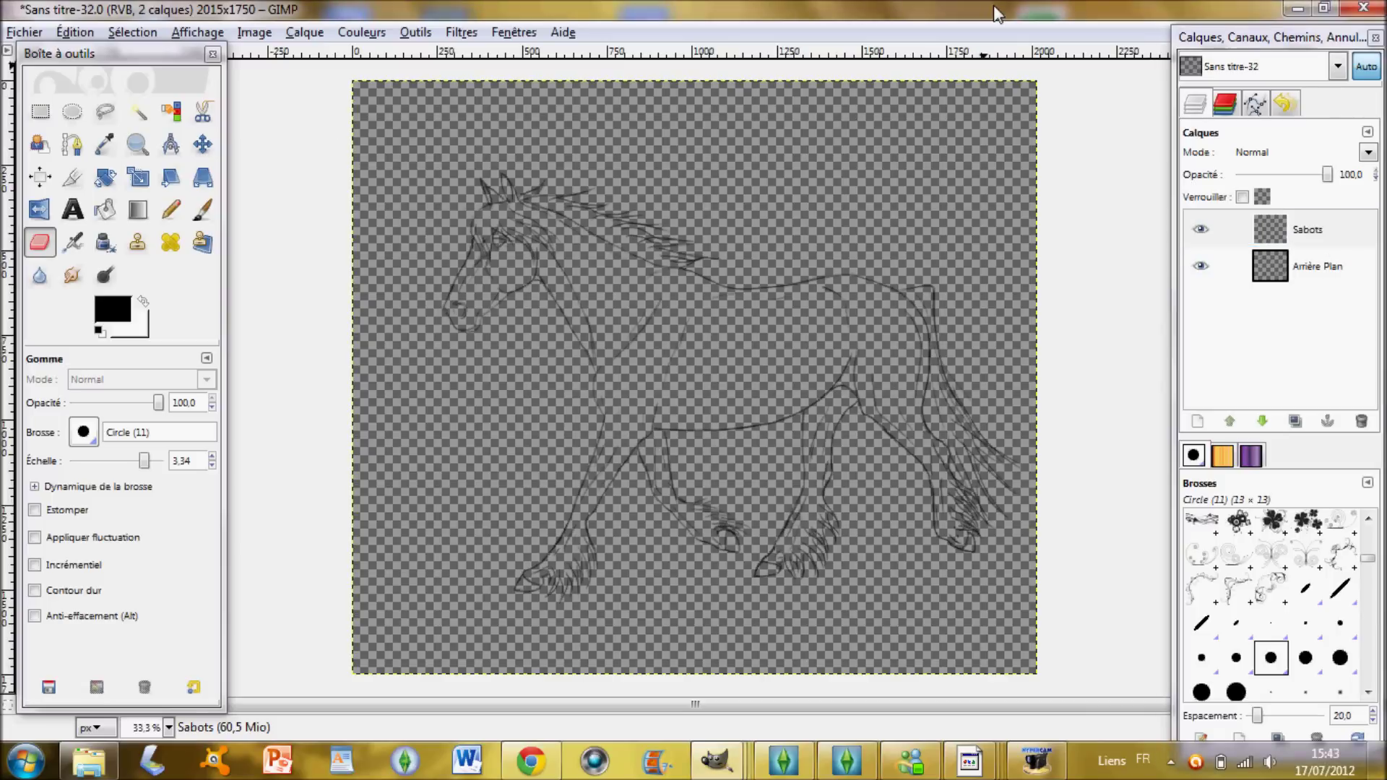
left_click(1313, 230)
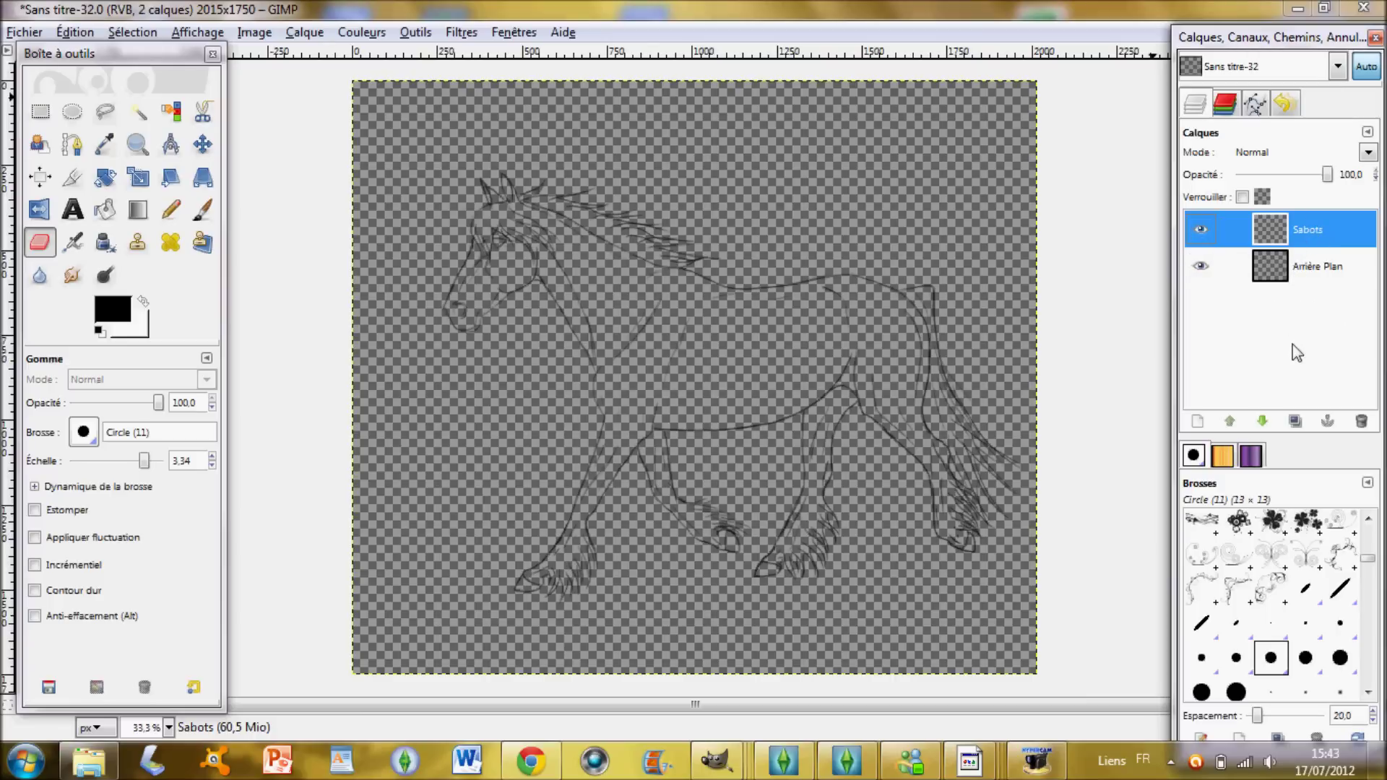
left_click_drag(1295, 241, 1297, 283)
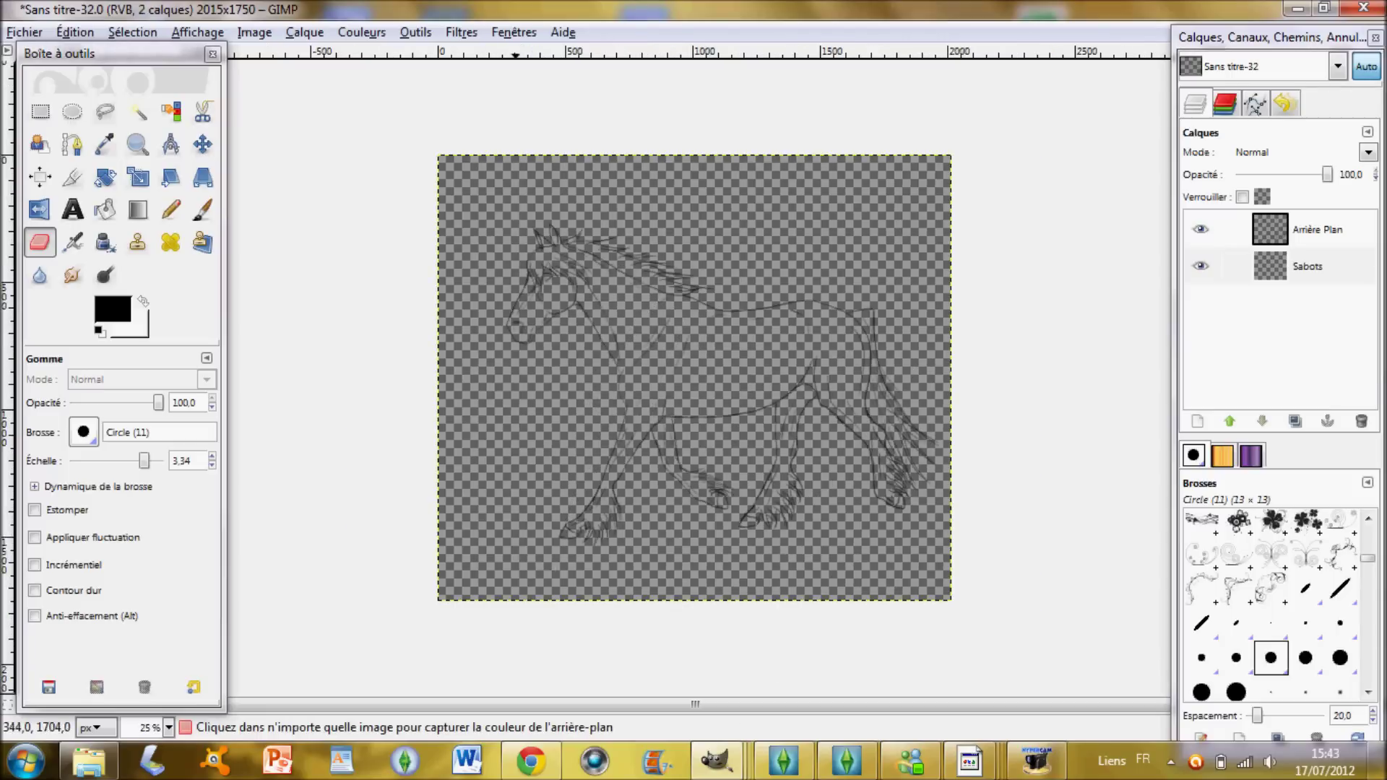
- Set the foreground colour to a dark brown for colouring the front hoof
scroll(426, 632, "up", 2)
scroll(426, 632, "up", 4)
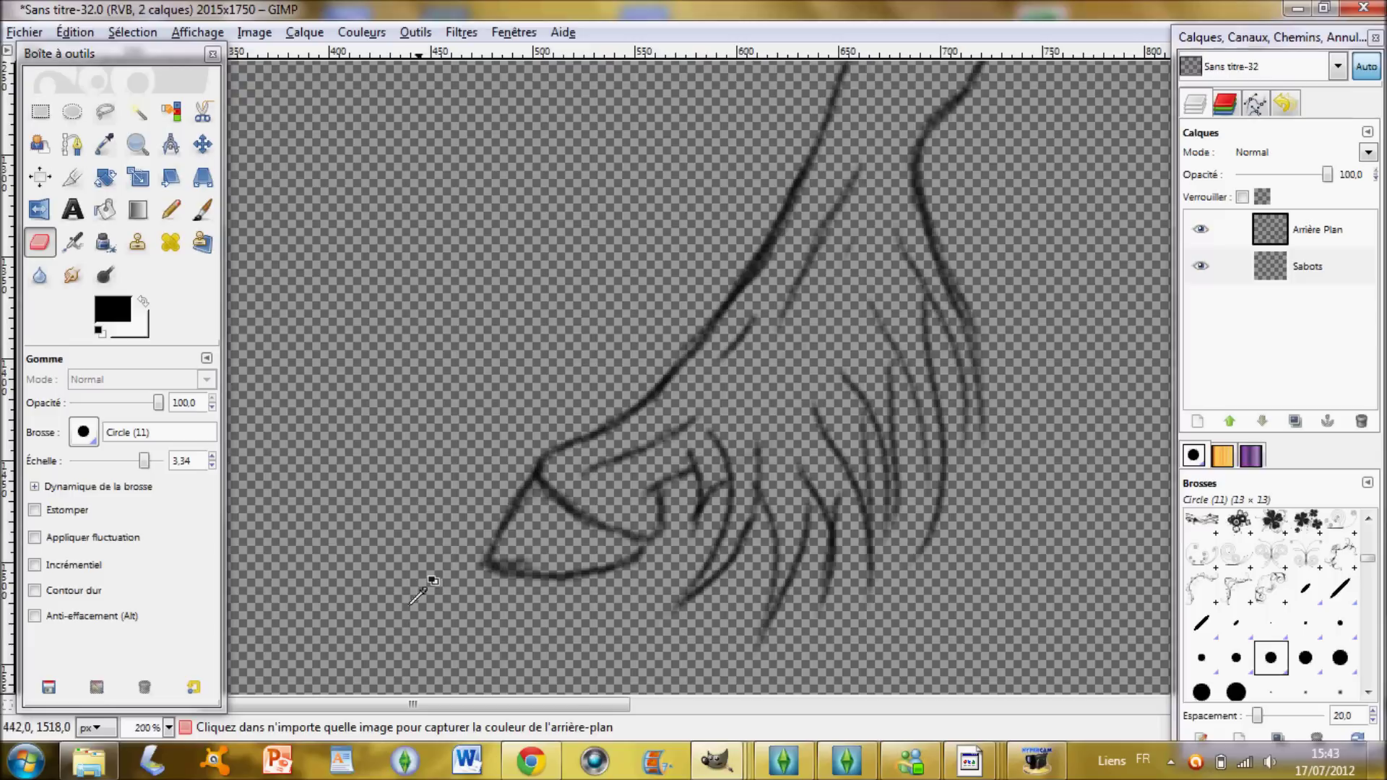
scroll(634, 414, "down", 2)
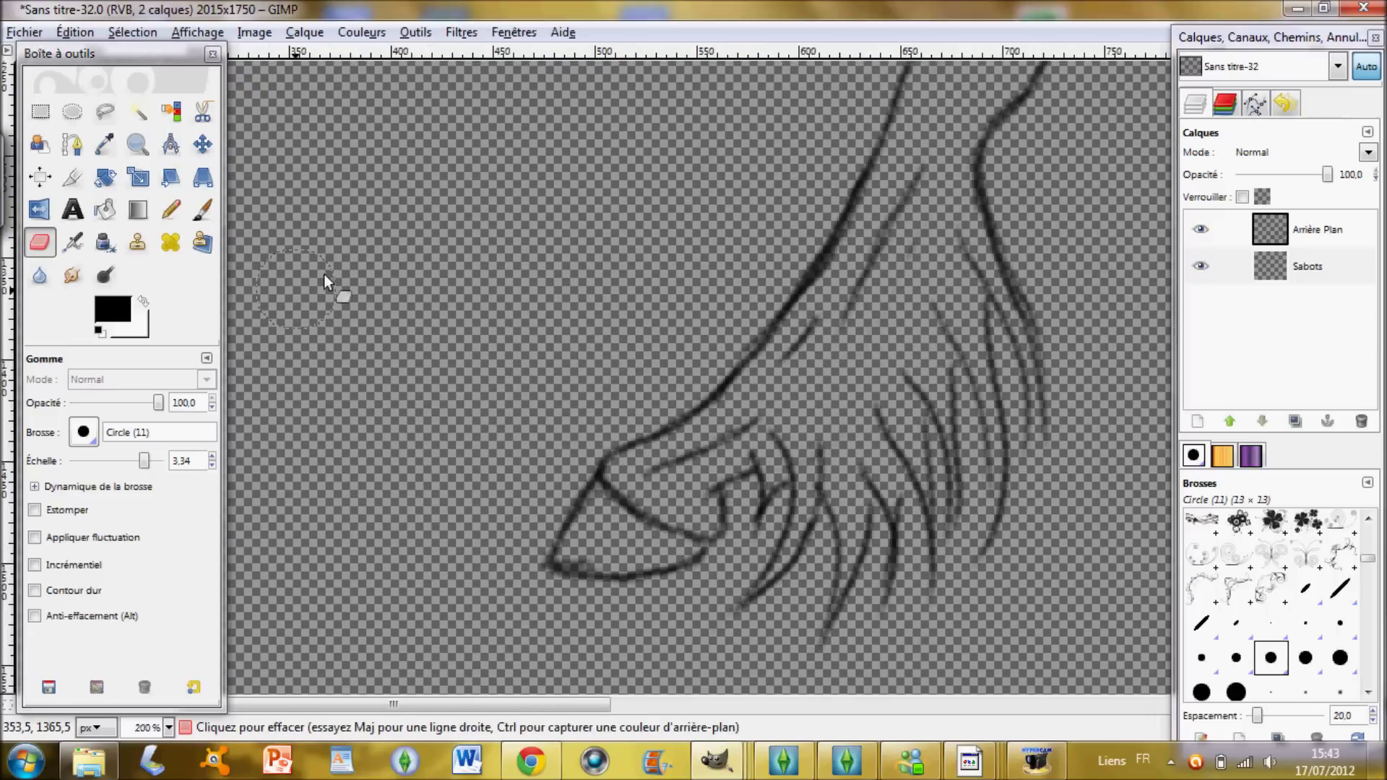
left_click(112, 309)
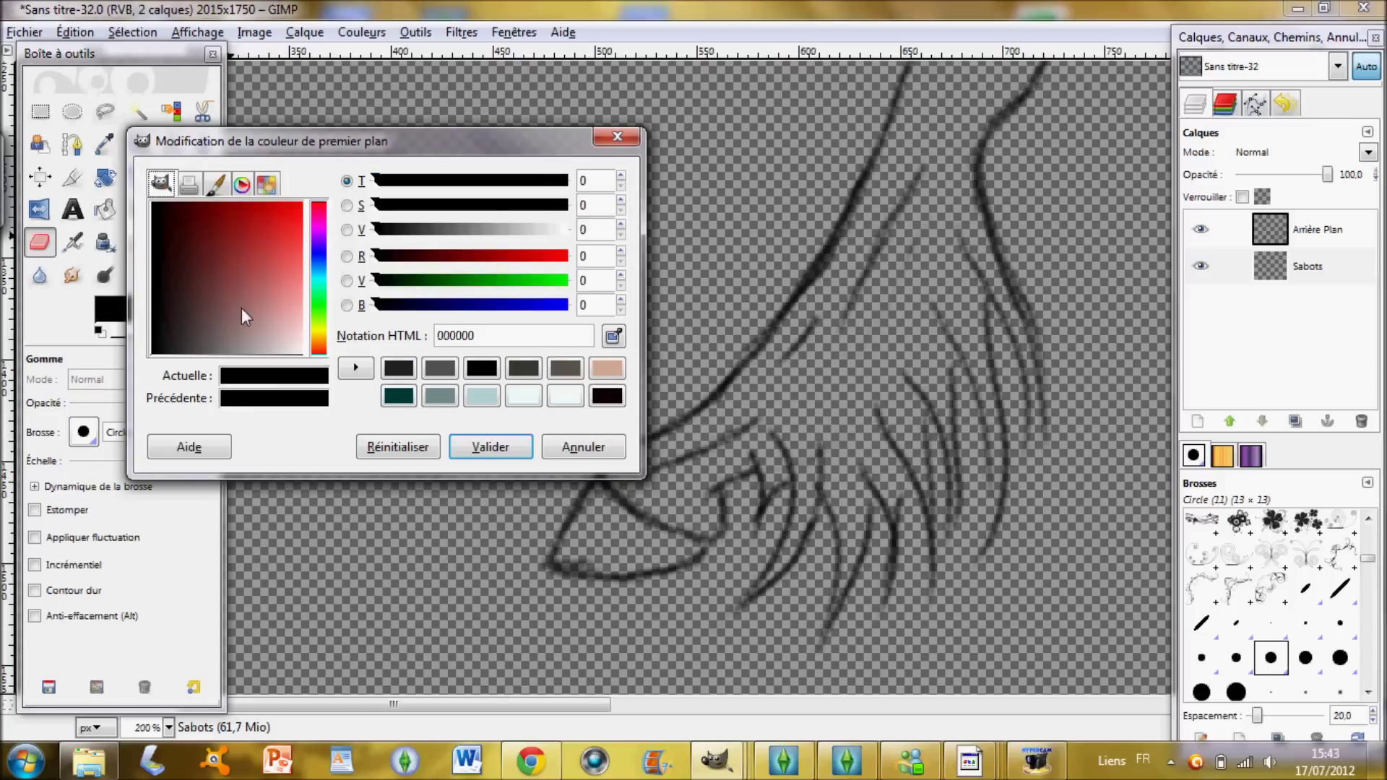
left_click(266, 270)
left_click(263, 289)
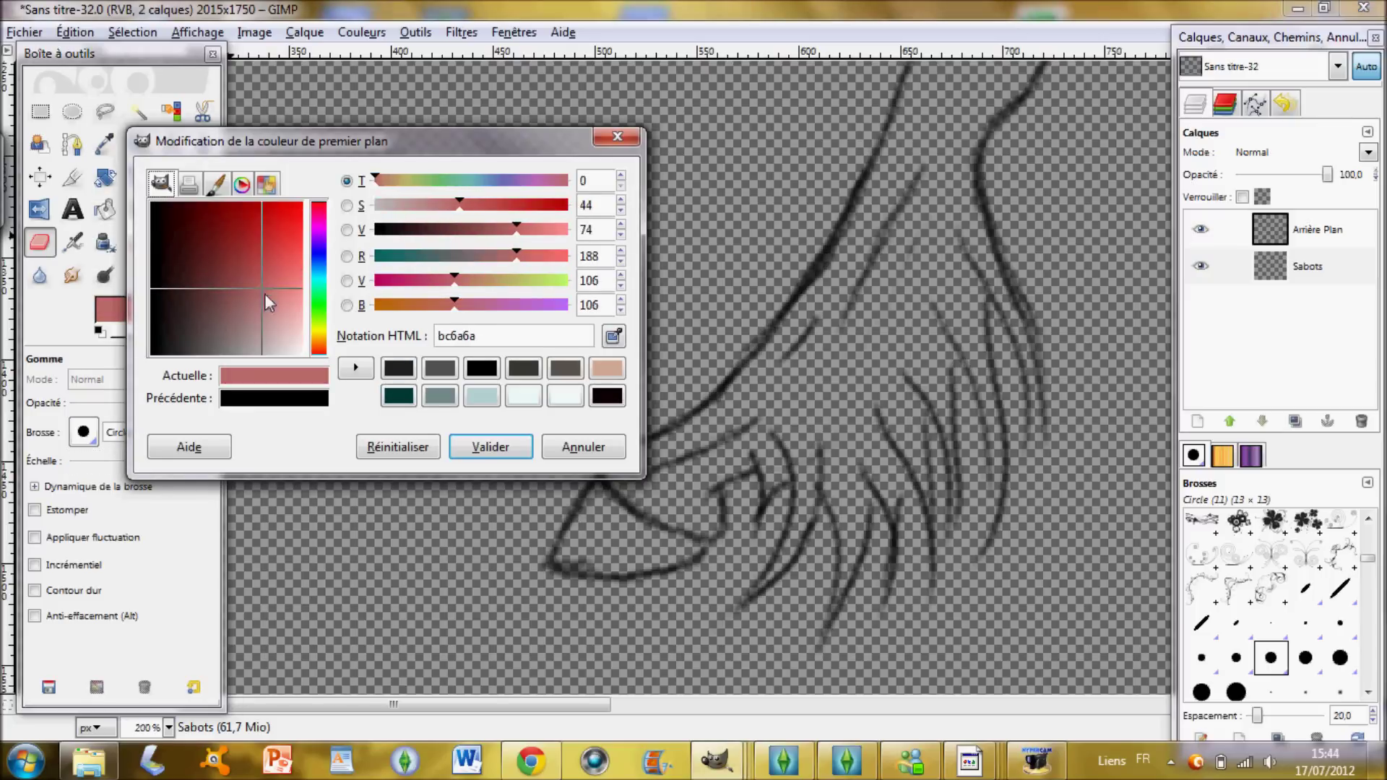
left_click_drag(320, 342, 321, 353)
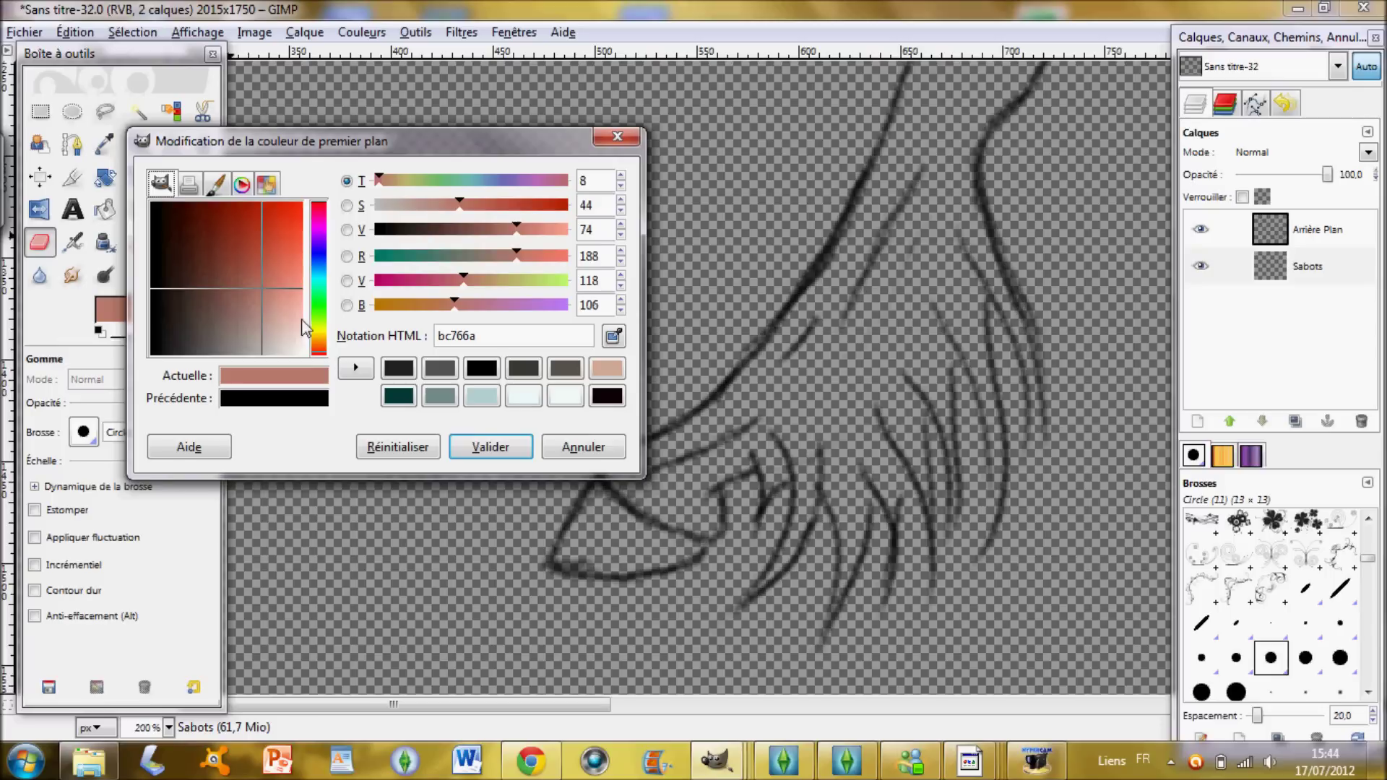
left_click(318, 341)
mouse_move(473, 229)
left_mouse_down()
mouse_move(453, 232)
mouse_move(474, 254)
left_mouse_up()
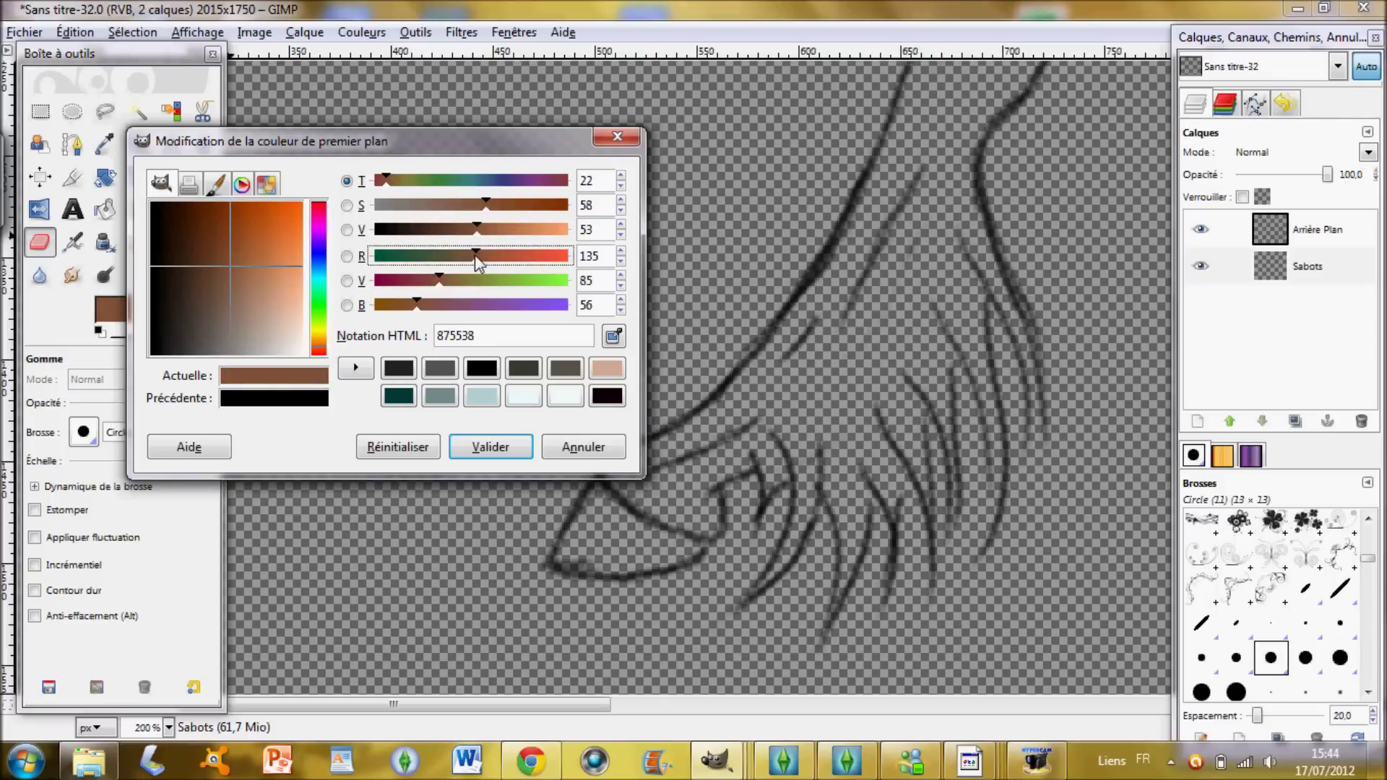
left_click(463, 205)
left_click_drag(456, 230, 436, 256)
left_click(448, 206)
left_click(448, 206)
left_click_drag(449, 207, 484, 211)
left_click(491, 446)
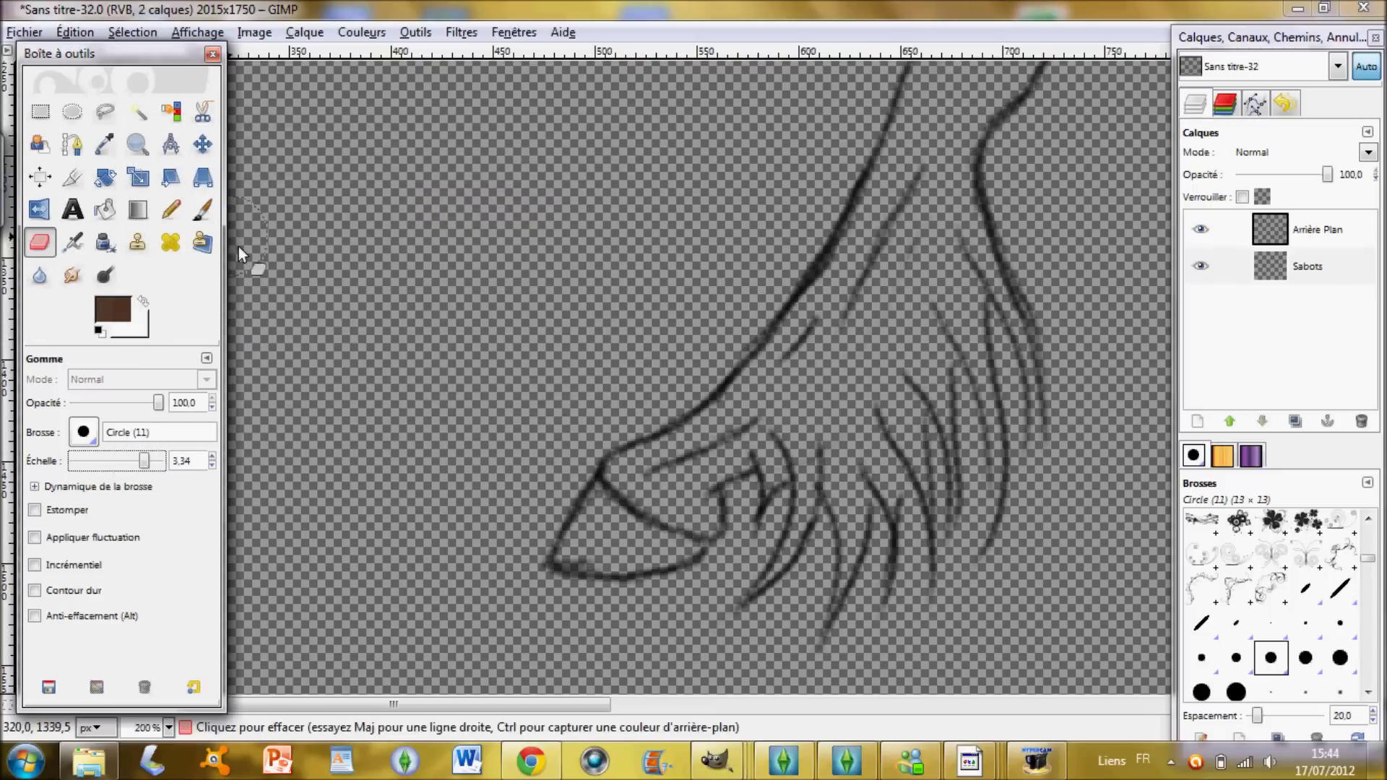
- Paint a small brown test stroke in the empty area beside the front leg, using the Paintbrush at scale 0.25
left_click(202, 209)
left_click_drag(131, 460, 113, 460)
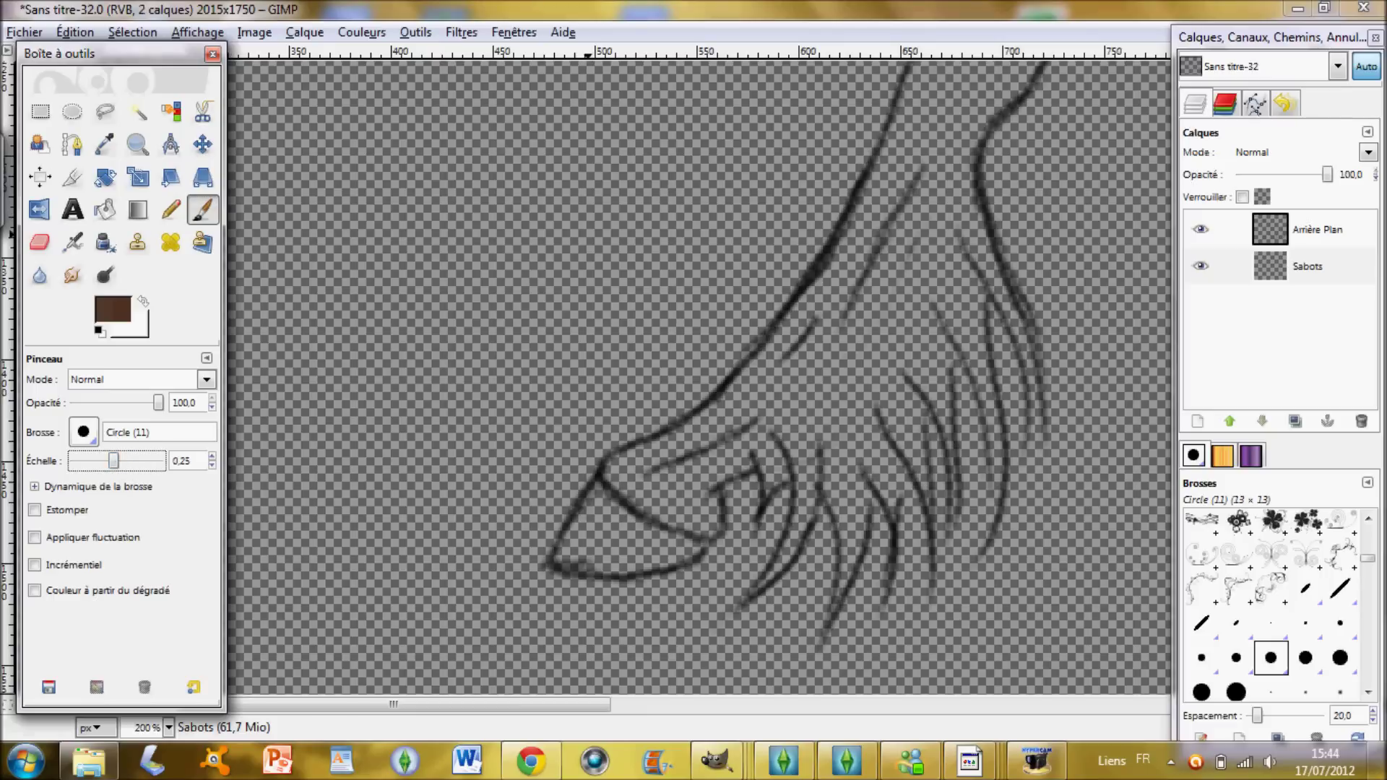
left_click_drag(527, 197, 496, 192)
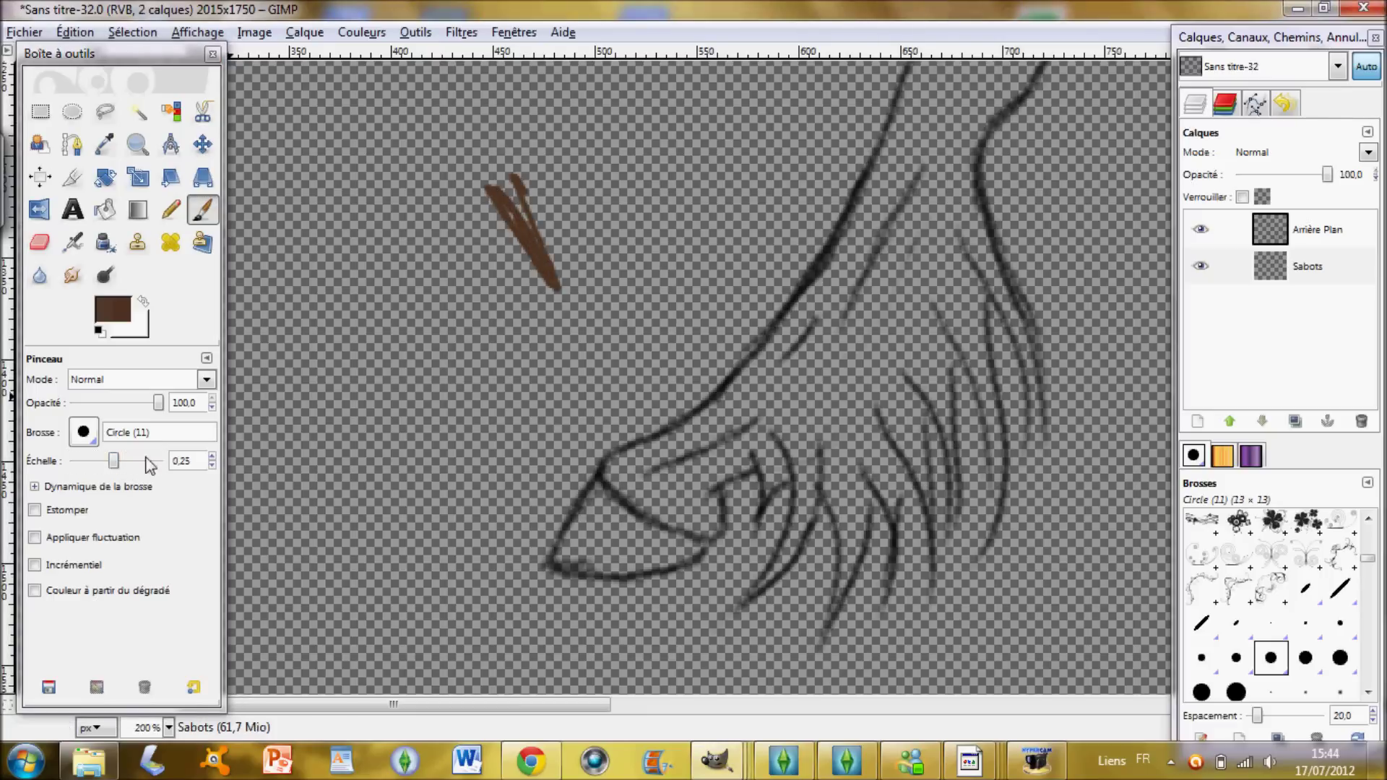
- Set the Paintbrush to the Circle (19) brush at scale 1.03 and paint a solid brown patch over the test stroke
left_click_drag(113, 461, 134, 467)
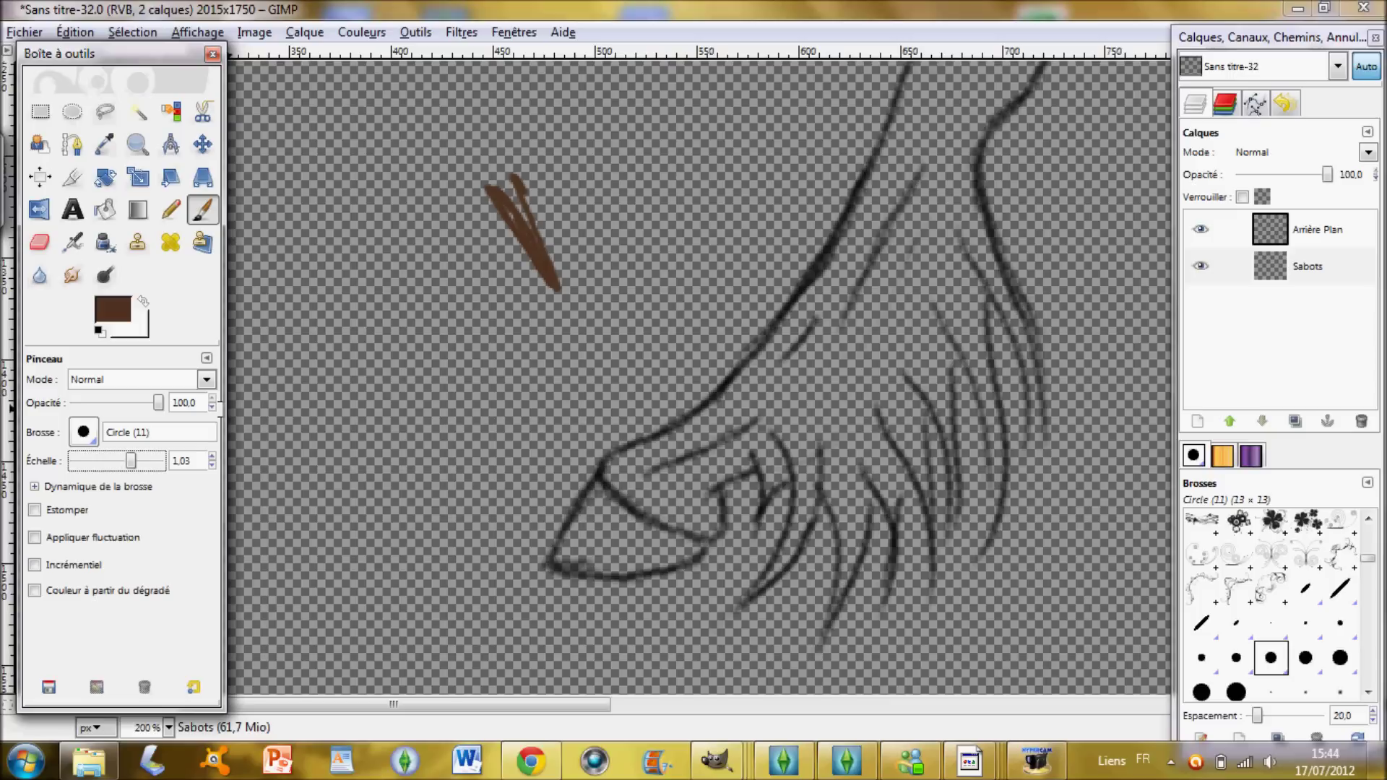
left_click(88, 433)
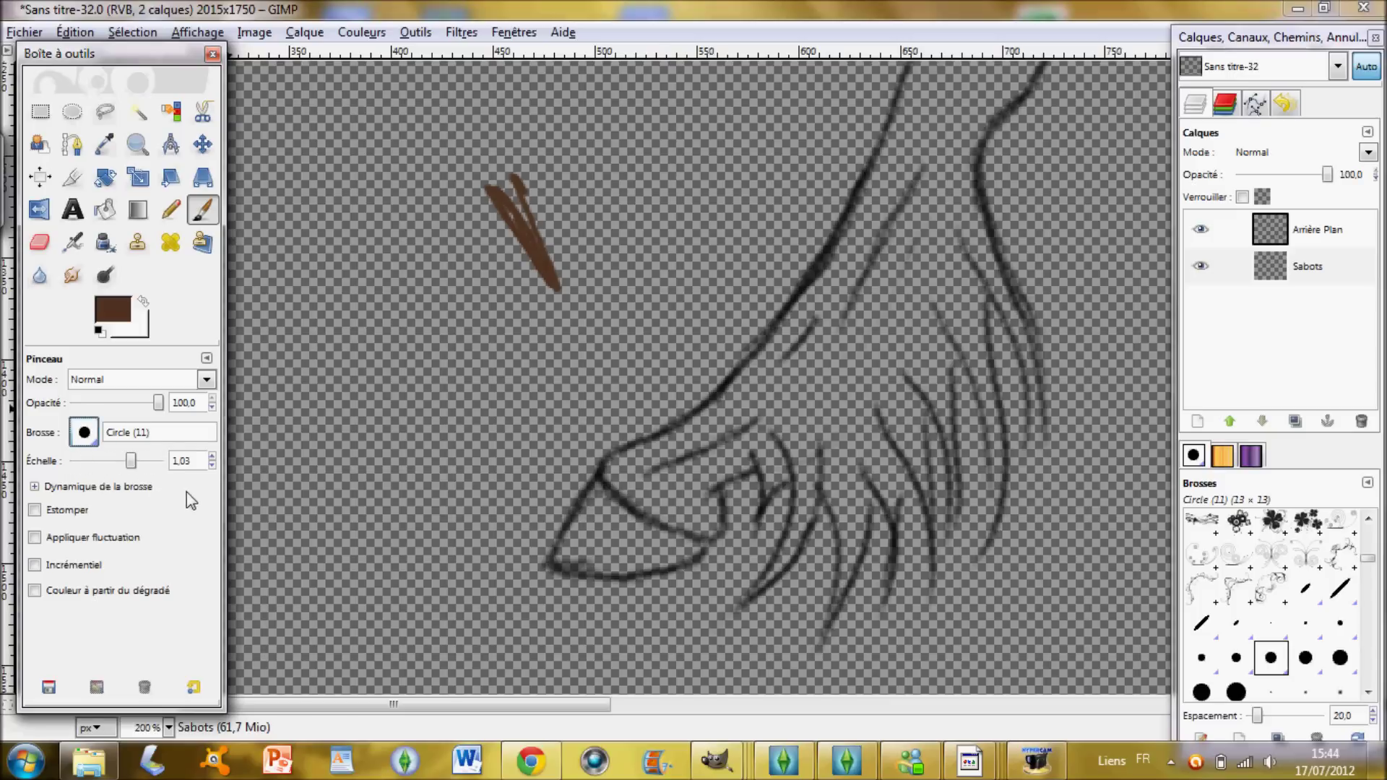
left_click(836, 537)
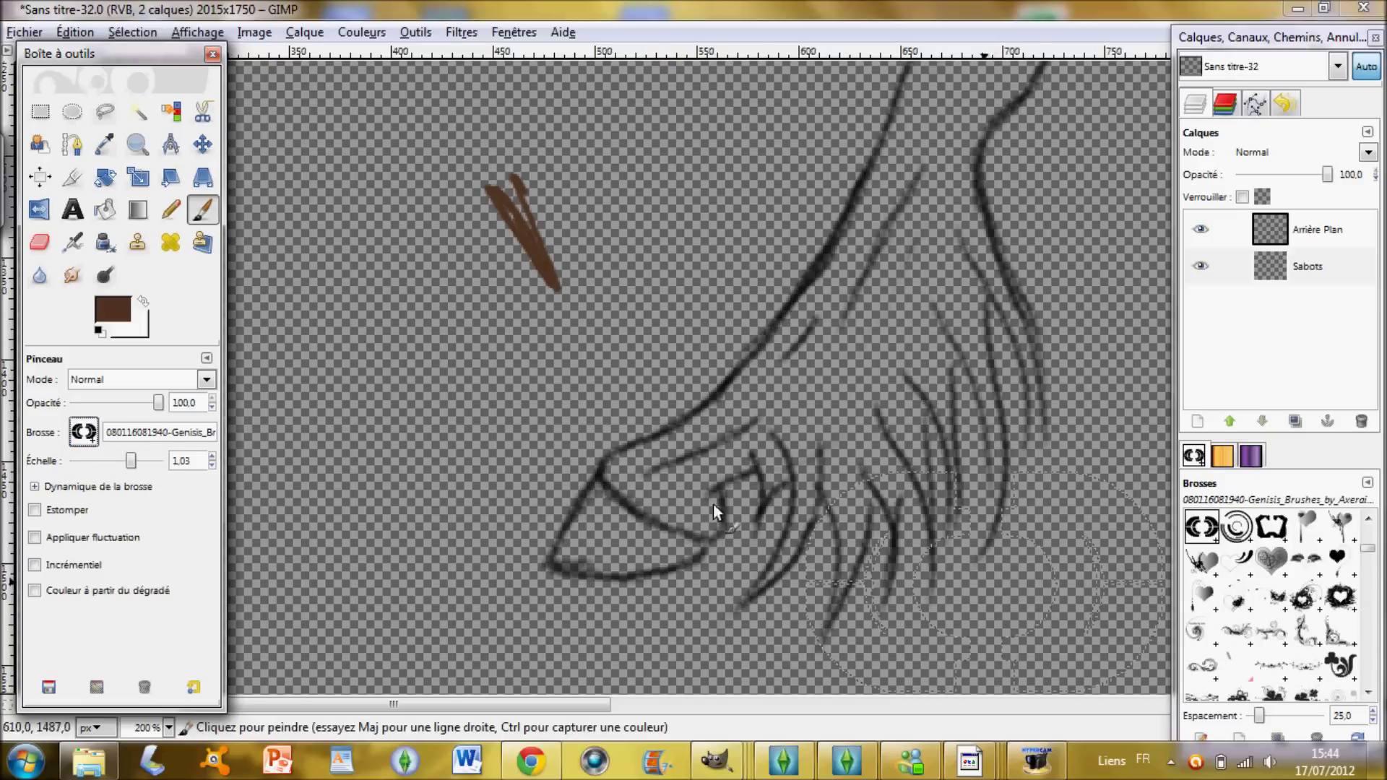
mouse_move(1367, 548)
left_mouse_down()
mouse_move(1369, 535)
mouse_move(1368, 566)
left_mouse_up()
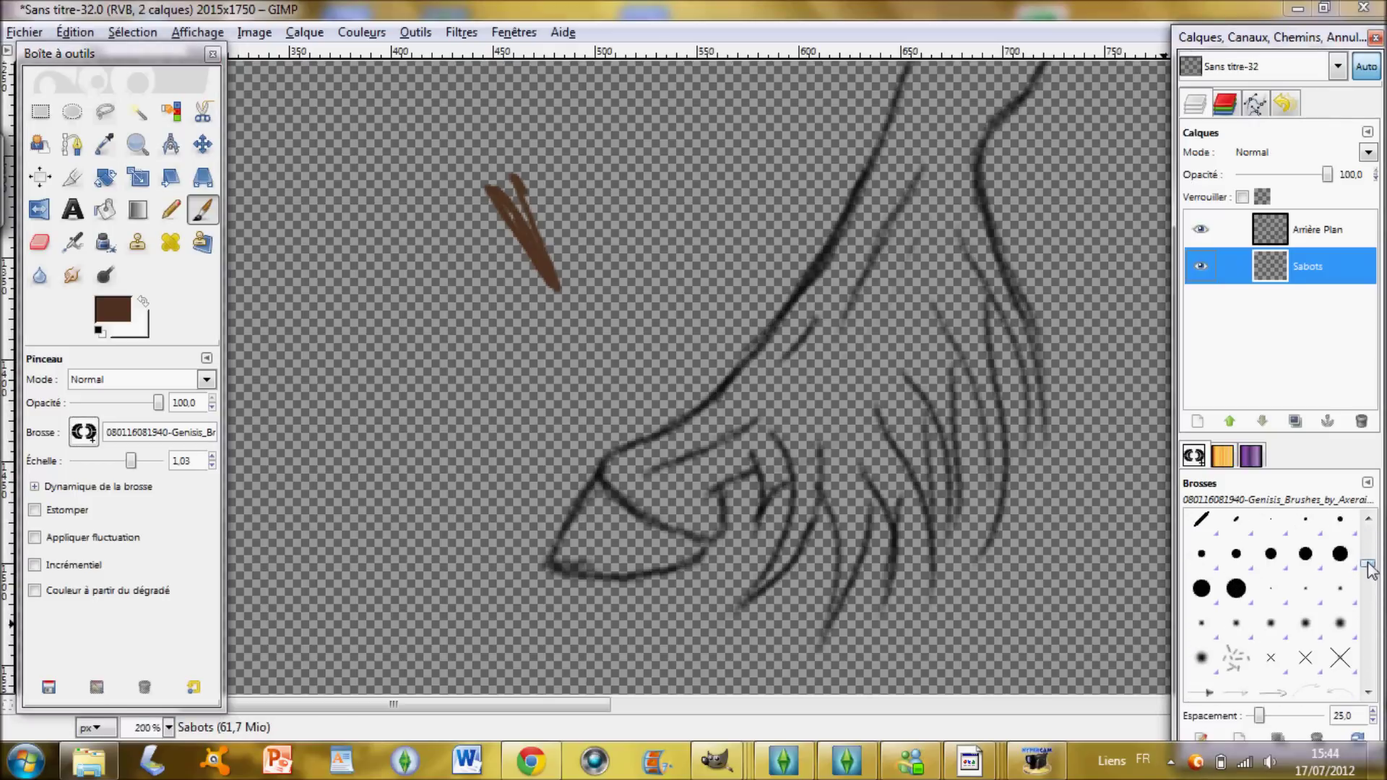
left_click(1239, 591)
mouse_move(500, 237)
left_mouse_down()
mouse_move(501, 204)
mouse_move(542, 260)
mouse_move(497, 203)
mouse_move(565, 284)
mouse_move(510, 188)
left_mouse_up()
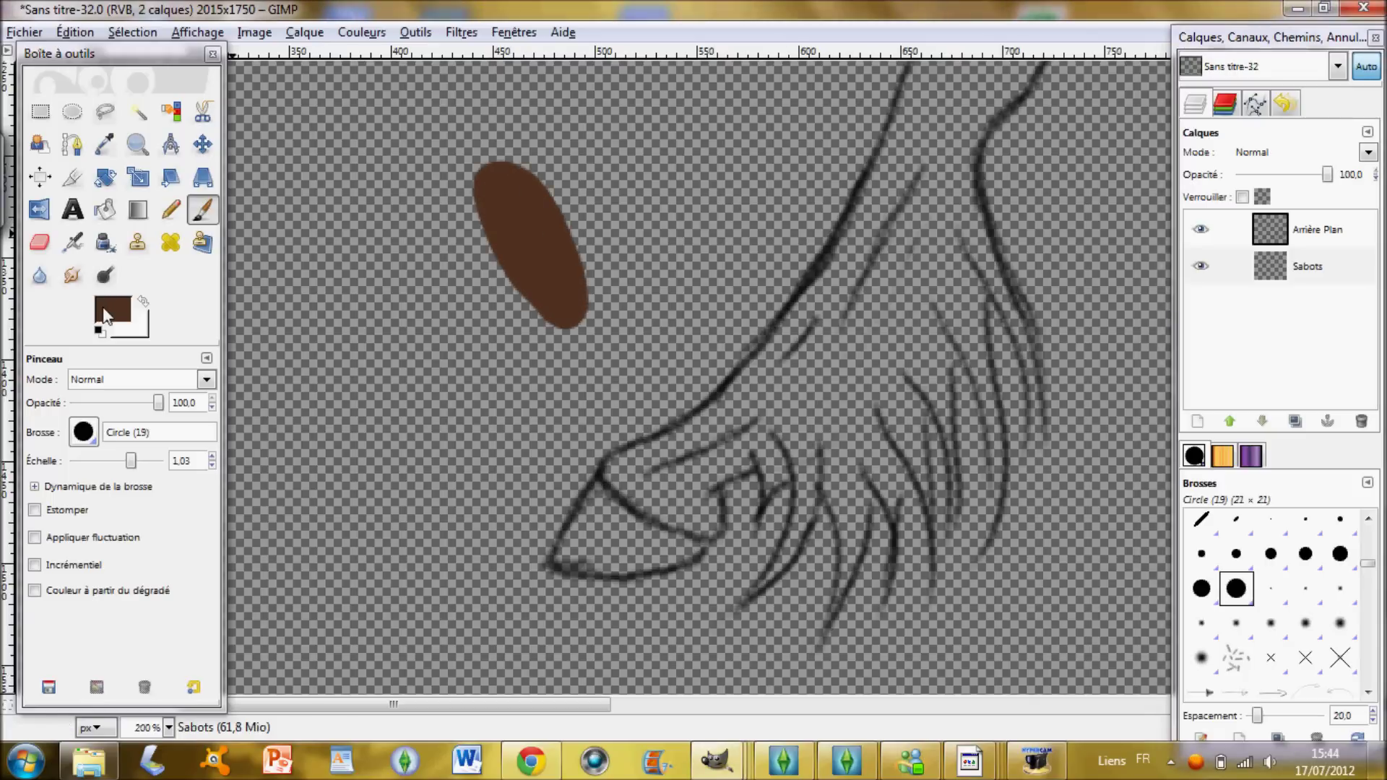
mouse_move(490, 252)
left_mouse_down()
mouse_move(516, 177)
mouse_move(549, 202)
mouse_move(524, 154)
mouse_move(570, 201)
mouse_move(547, 155)
mouse_move(657, 211)
mouse_move(597, 139)
left_mouse_up()
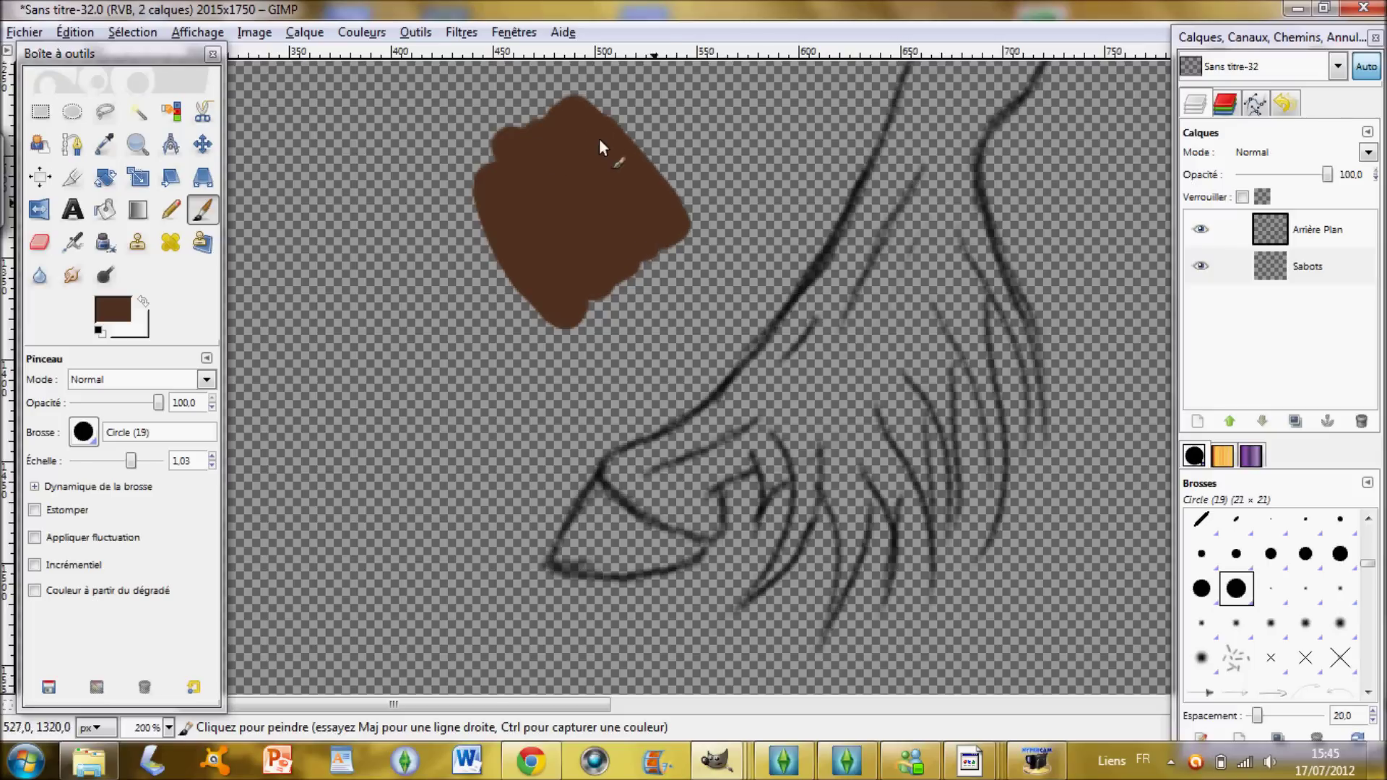
- Use Dodge/Burn to lighten the patch's lower-left side and darken its upper-right side in graduated bands
left_click(105, 274)
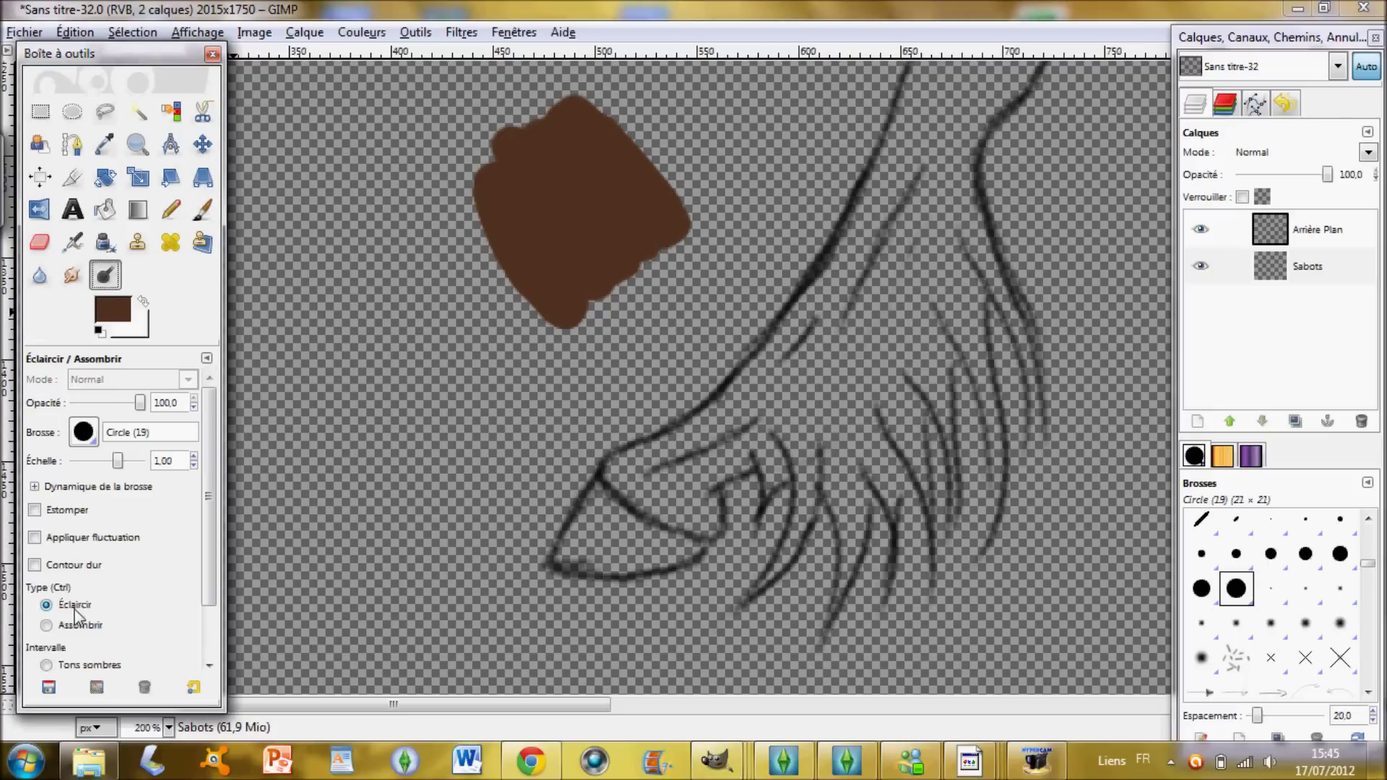
mouse_move(449, 227)
left_mouse_down()
mouse_move(524, 302)
mouse_move(438, 190)
mouse_move(565, 328)
mouse_move(530, 254)
mouse_move(575, 278)
mouse_move(483, 133)
mouse_move(596, 311)
left_mouse_up()
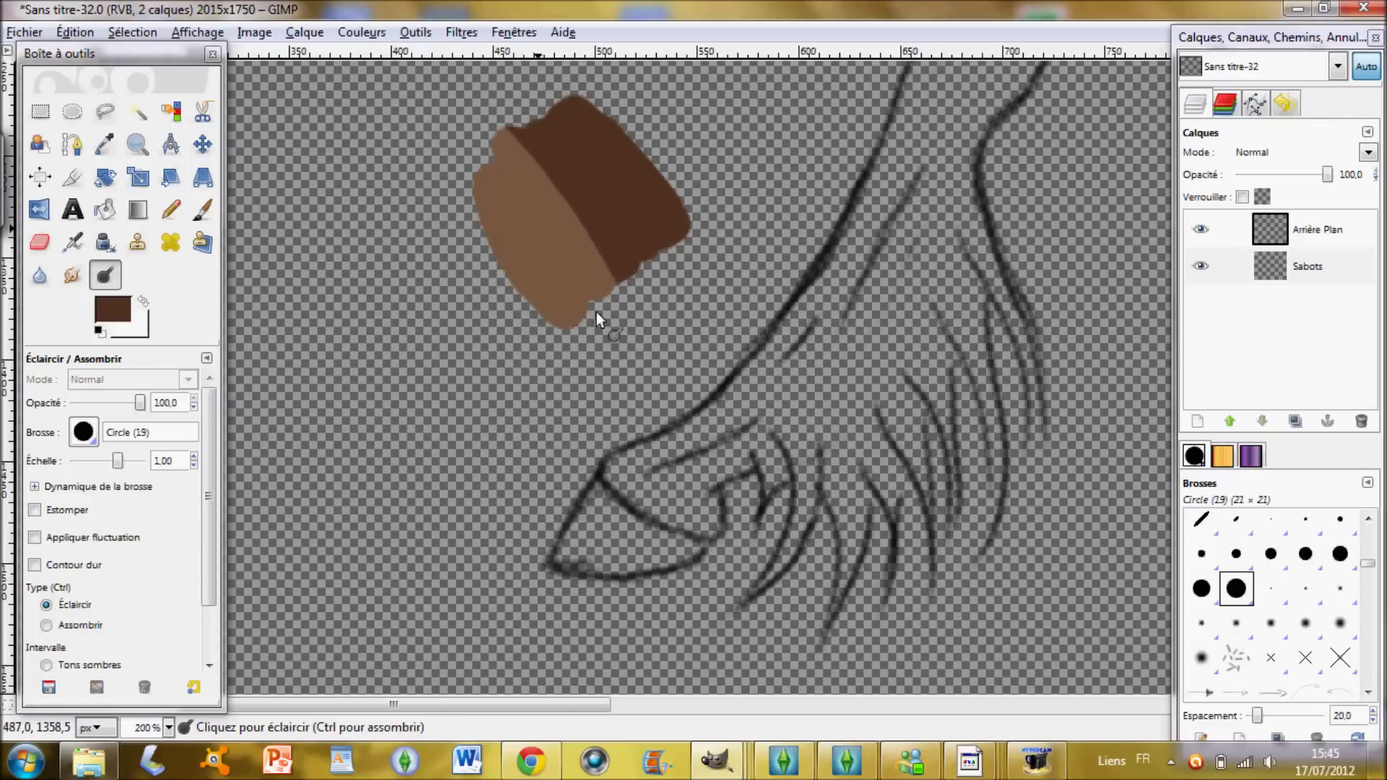
mouse_move(498, 231)
left_mouse_down()
mouse_move(567, 331)
mouse_move(492, 185)
mouse_move(506, 273)
mouse_move(565, 328)
mouse_move(432, 215)
mouse_move(540, 325)
left_mouse_up()
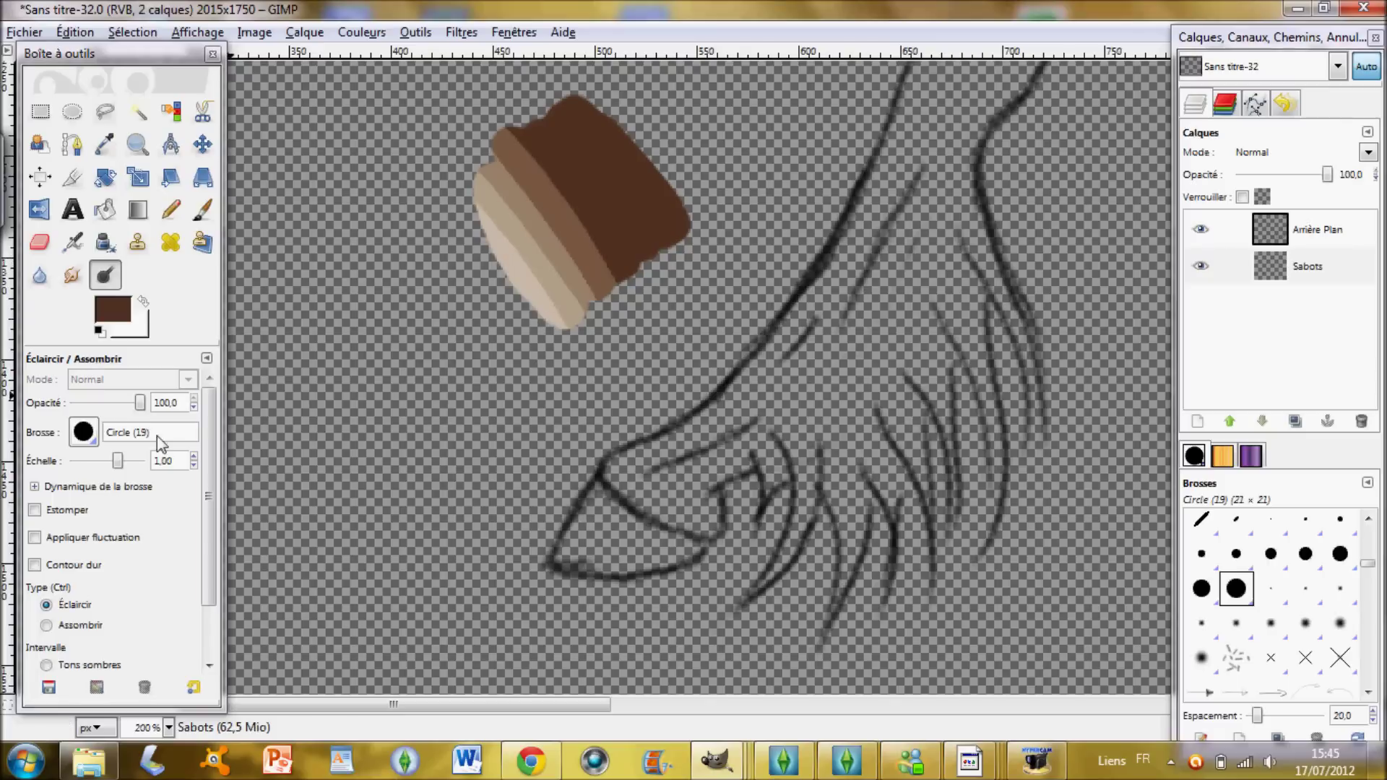
left_click(77, 624)
mouse_move(619, 148)
left_mouse_down()
mouse_move(595, 83)
mouse_move(609, 142)
mouse_move(650, 208)
mouse_move(567, 125)
mouse_move(602, 179)
mouse_move(614, 183)
mouse_move(567, 99)
mouse_move(602, 102)
mouse_move(675, 244)
mouse_move(599, 104)
mouse_move(674, 202)
mouse_move(581, 91)
left_mouse_up()
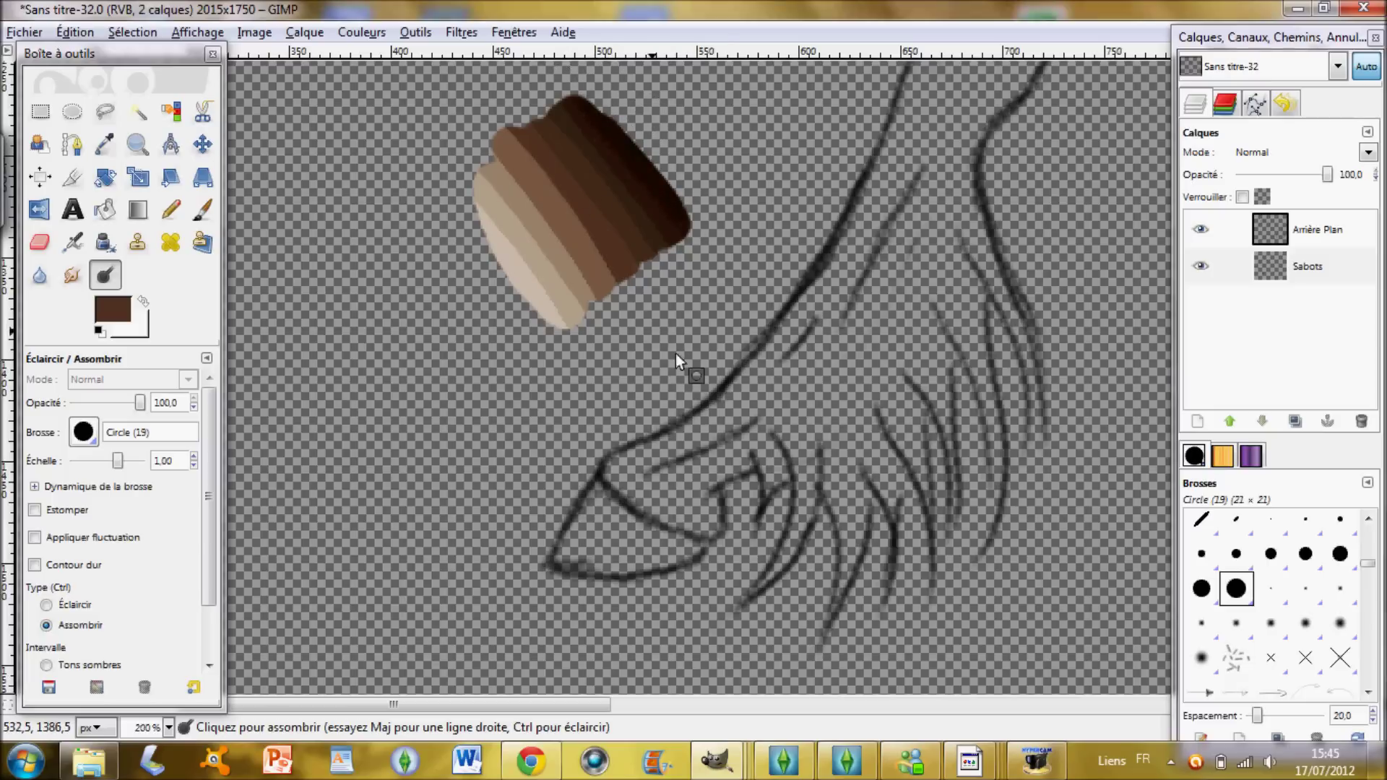
- Set the foreground colour to a near-black brown, HTML notation 1b0c04
left_click(105, 144)
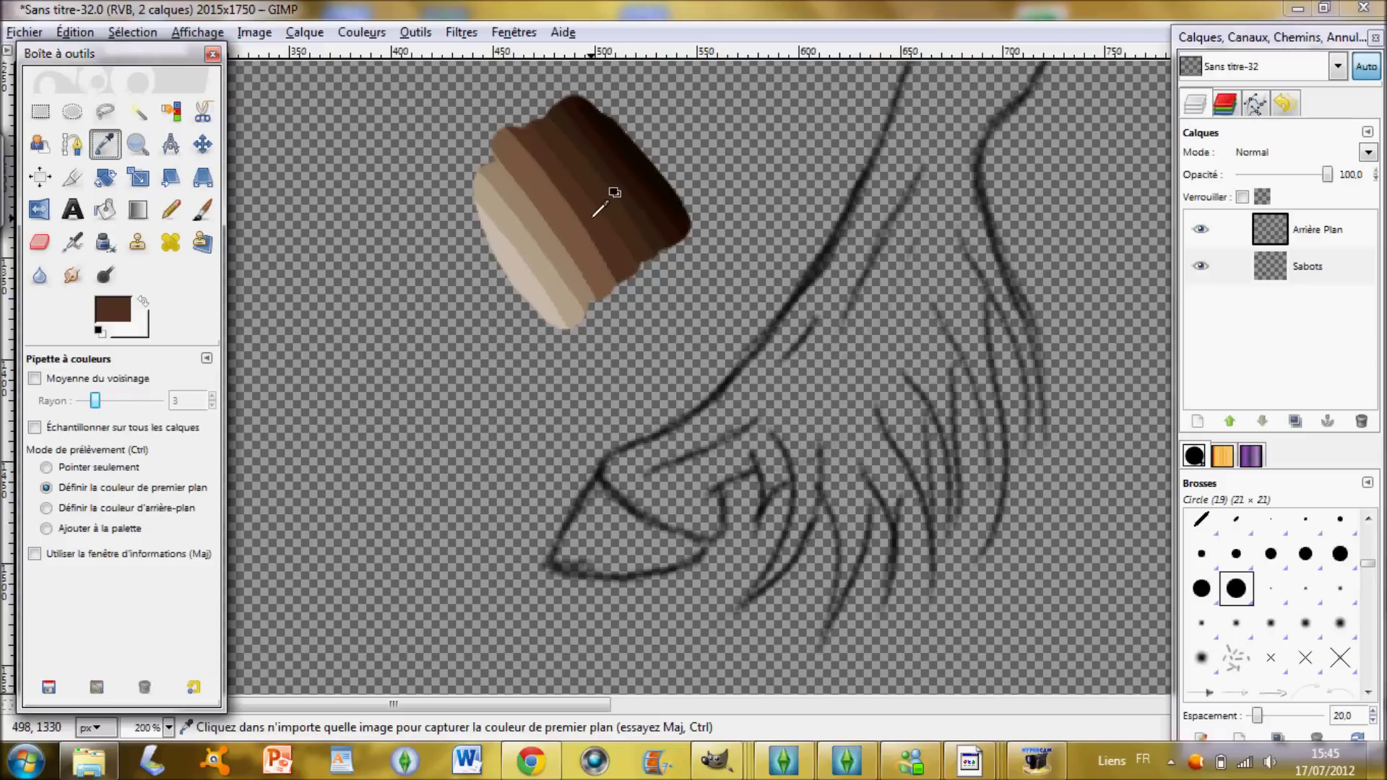
left_click(113, 308)
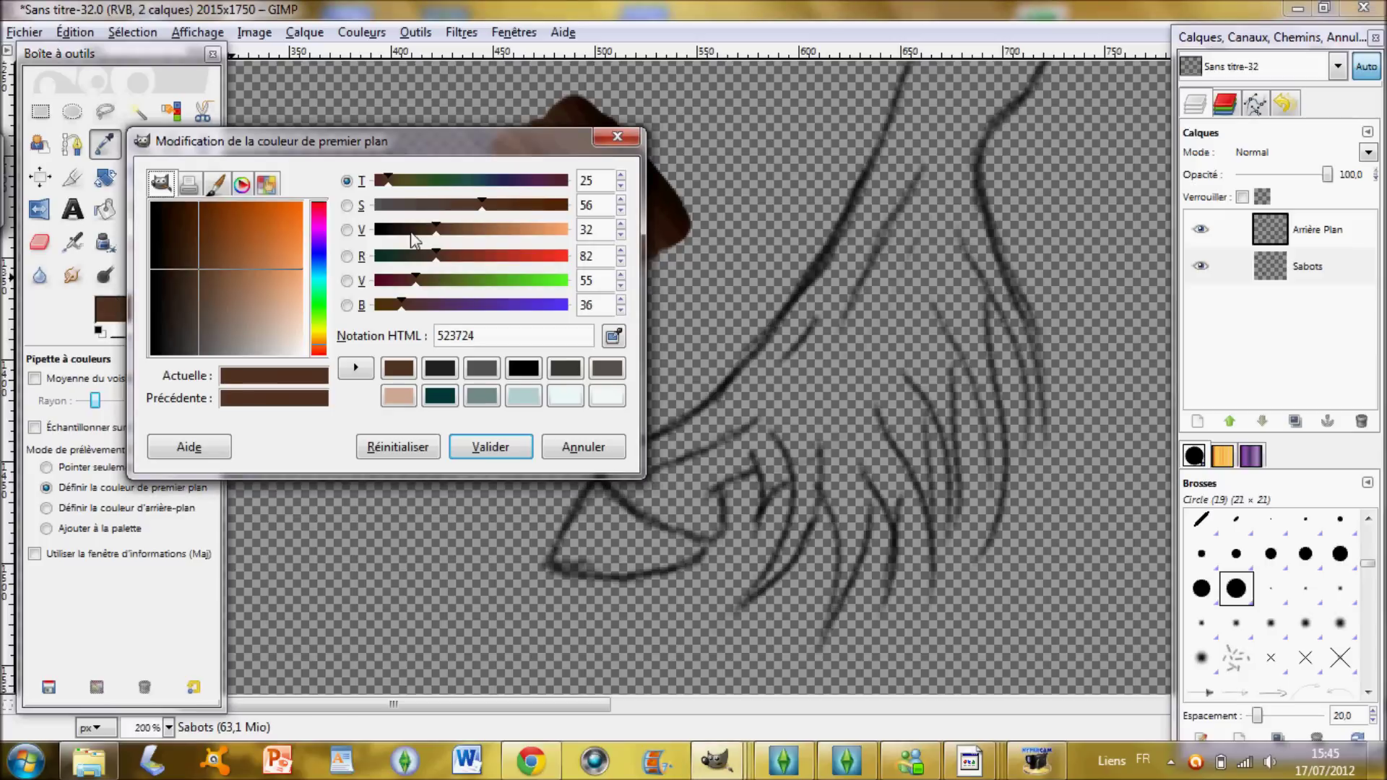
left_click(414, 238)
left_click_drag(410, 227, 409, 263)
left_click_drag(481, 205, 541, 215)
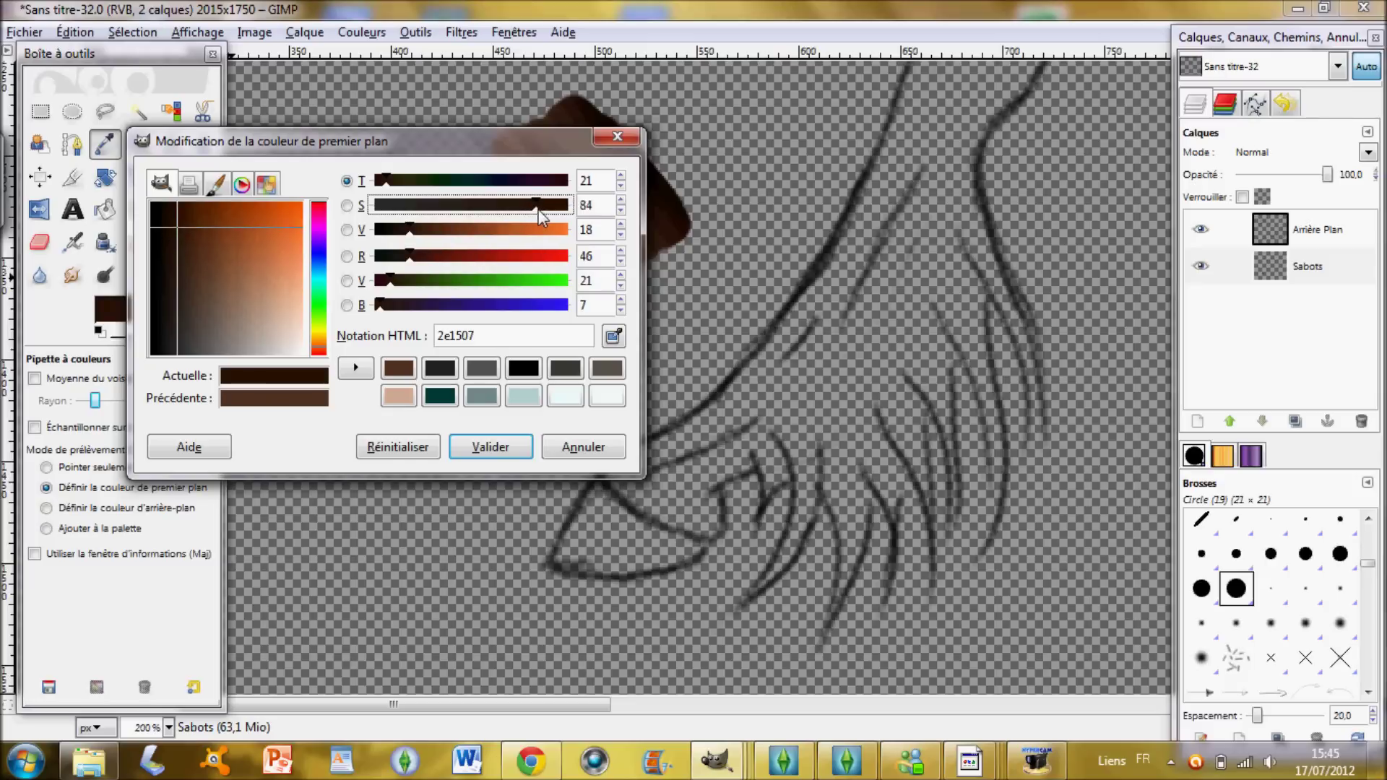
left_click_drag(417, 230, 390, 235)
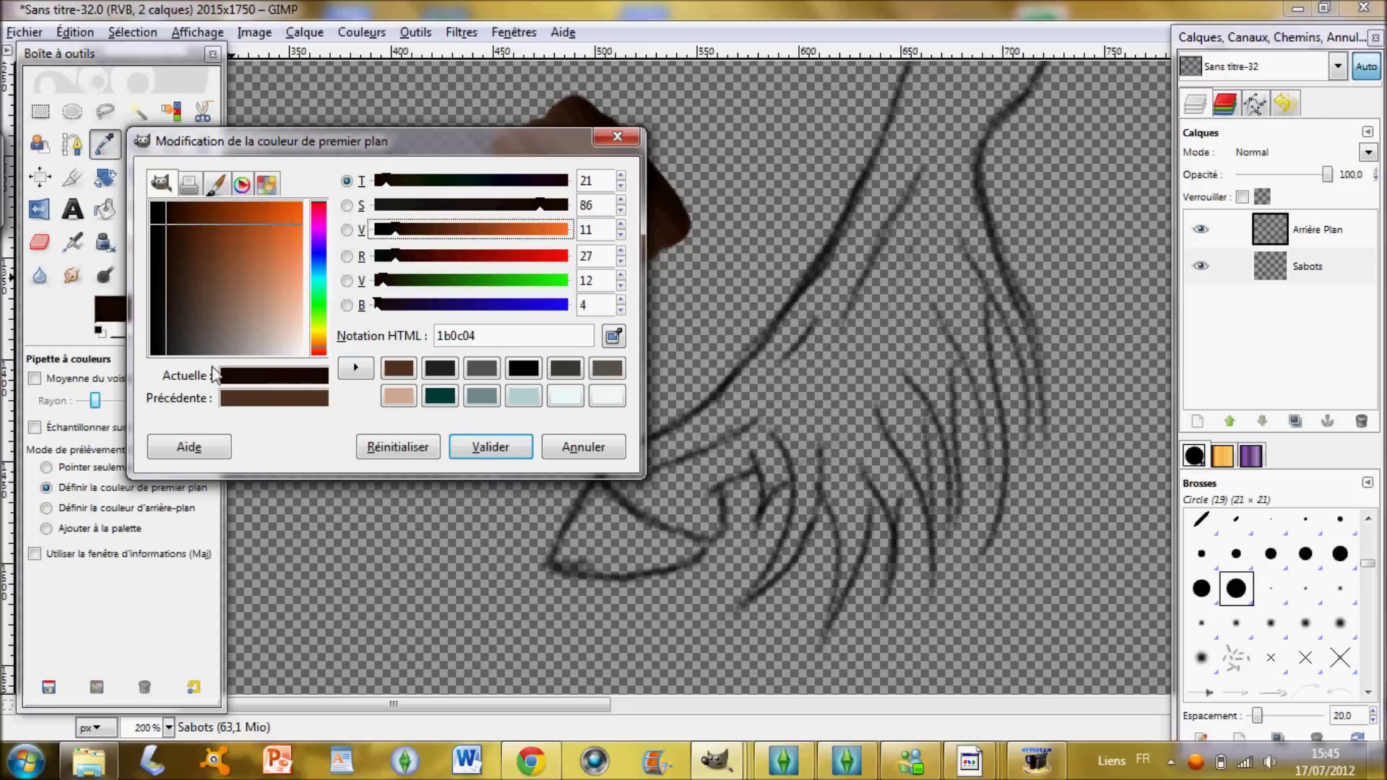
left_click(481, 447)
- Paint a solid patch of the near-black brown with the Paintbrush, below and to the left of the first palette
left_click(202, 209)
mouse_move(369, 344)
left_mouse_down()
mouse_move(384, 396)
mouse_move(343, 311)
mouse_move(390, 395)
mouse_move(365, 365)
mouse_move(373, 411)
mouse_move(406, 413)
mouse_move(380, 375)
left_mouse_up()
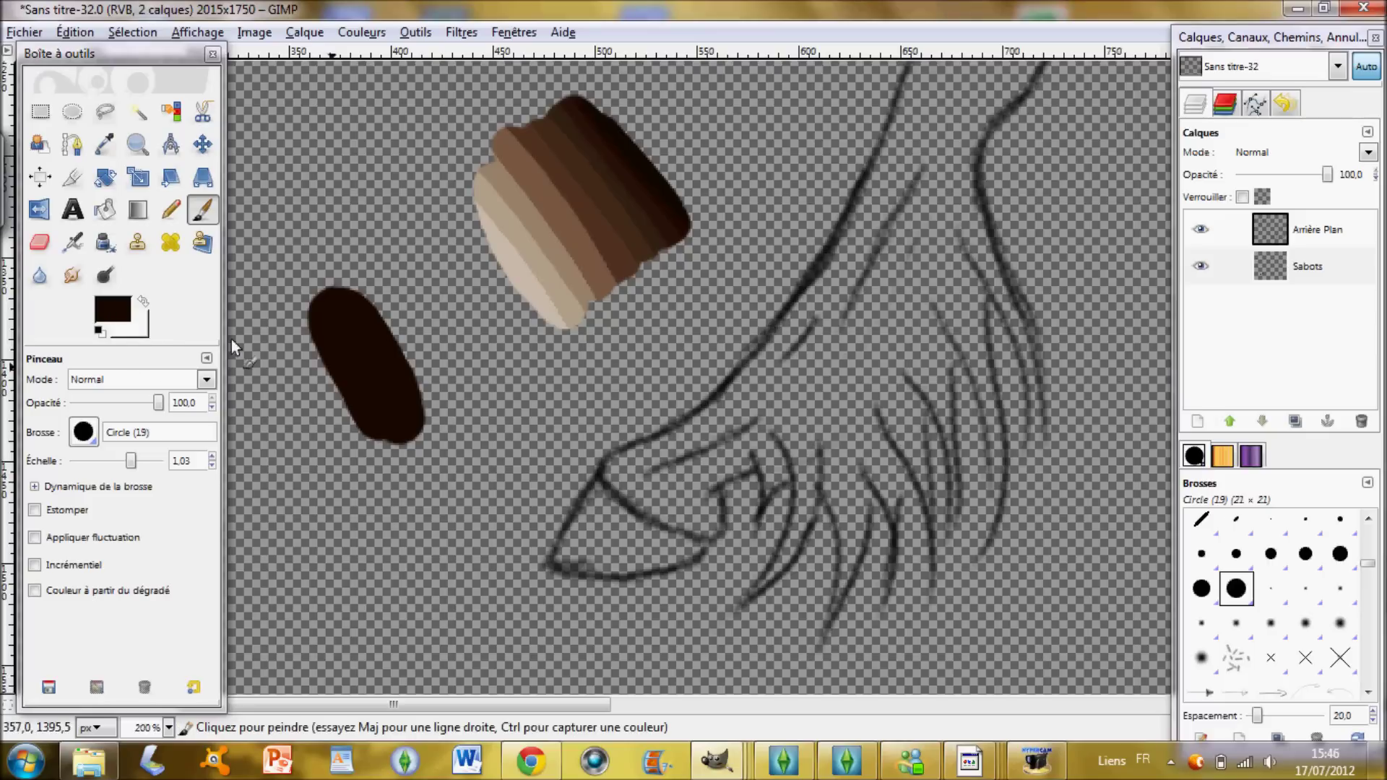
left_click_drag(288, 316, 330, 376)
left_click_drag(399, 410, 442, 417)
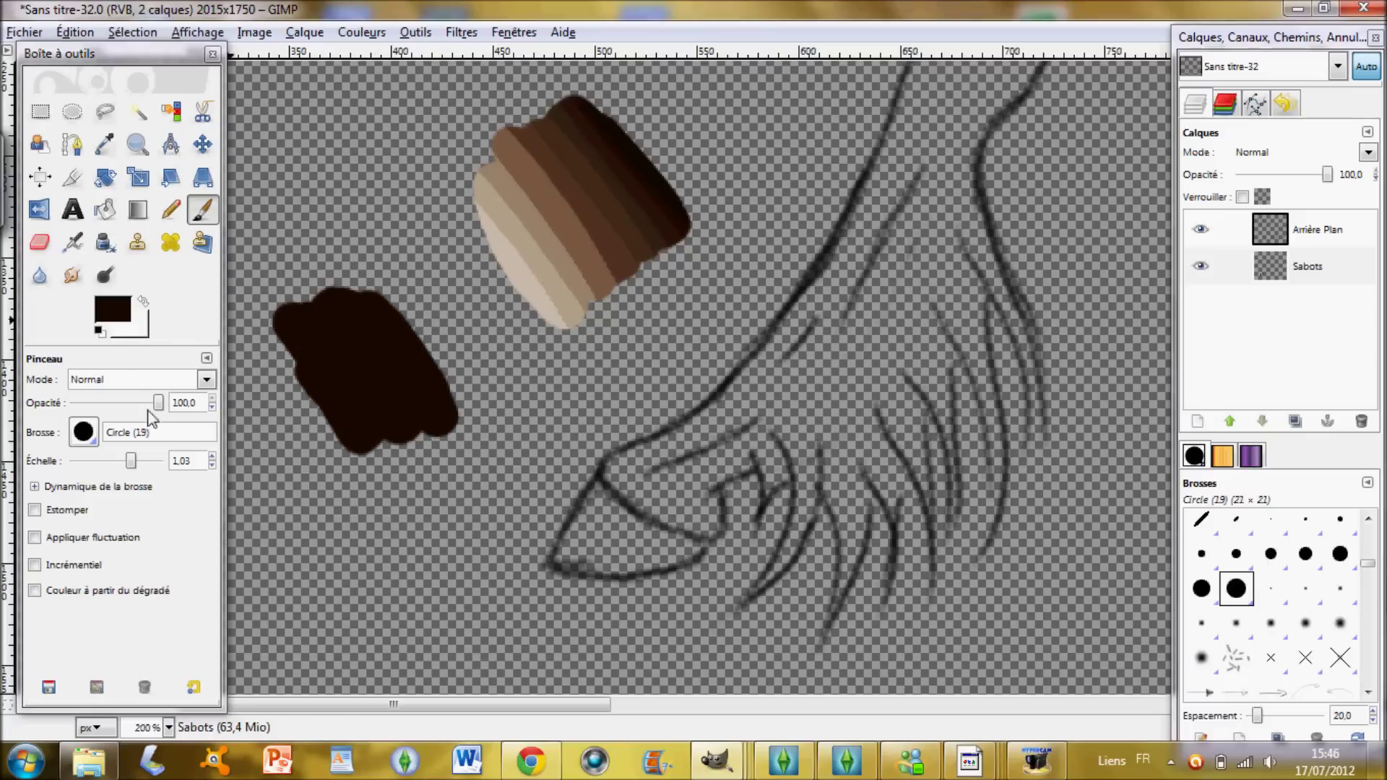
- Use Dodge/Burn on the new patch to darken its right side and lighten its left side in graduated bands
left_click(103, 280)
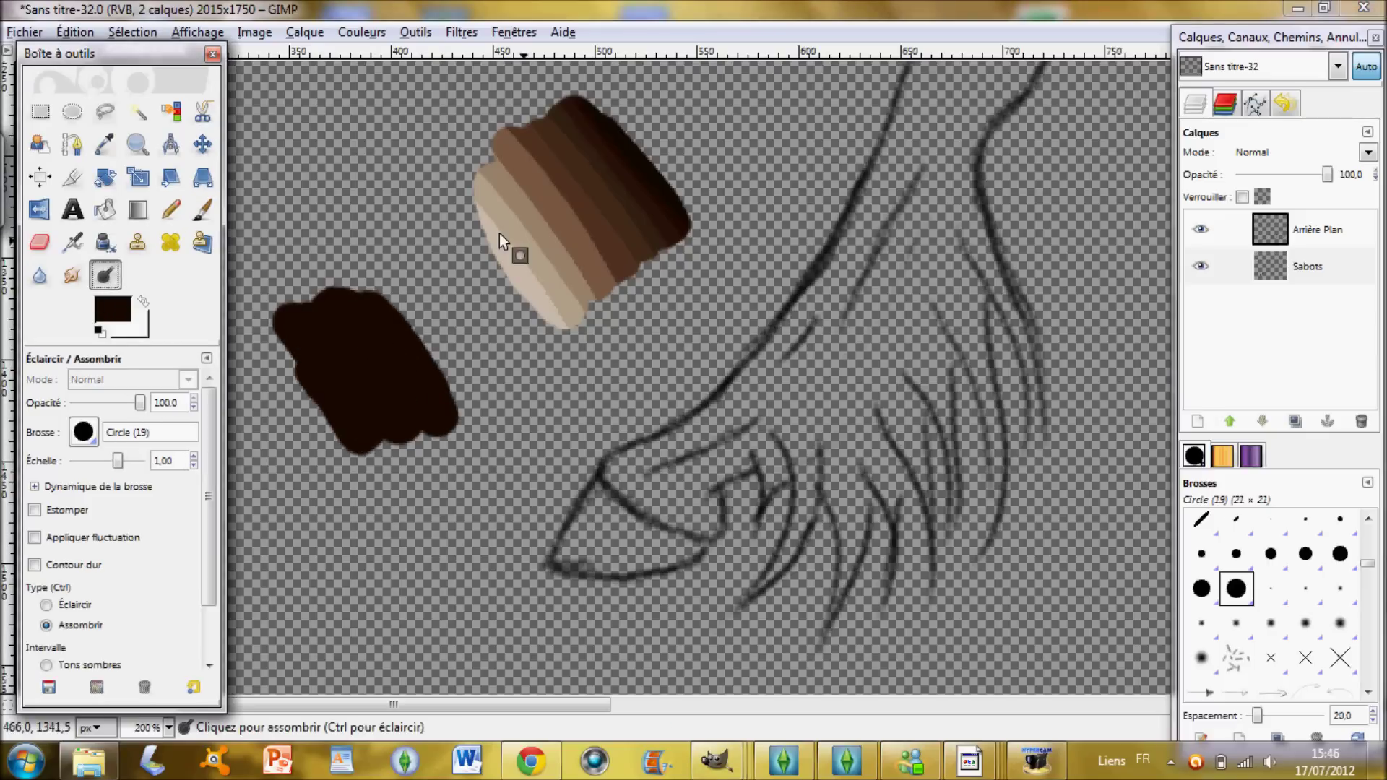
left_click(249, 364)
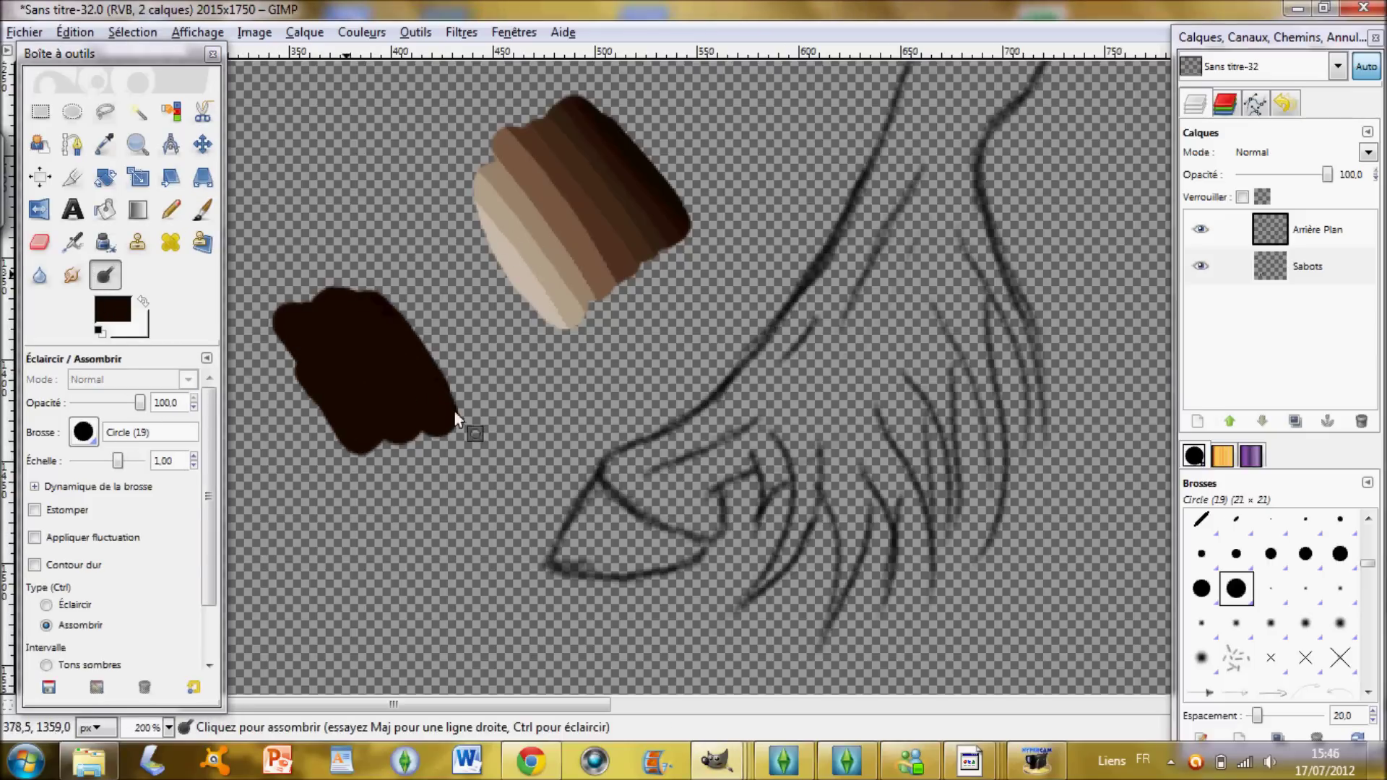
left_click_drag(471, 390, 392, 324)
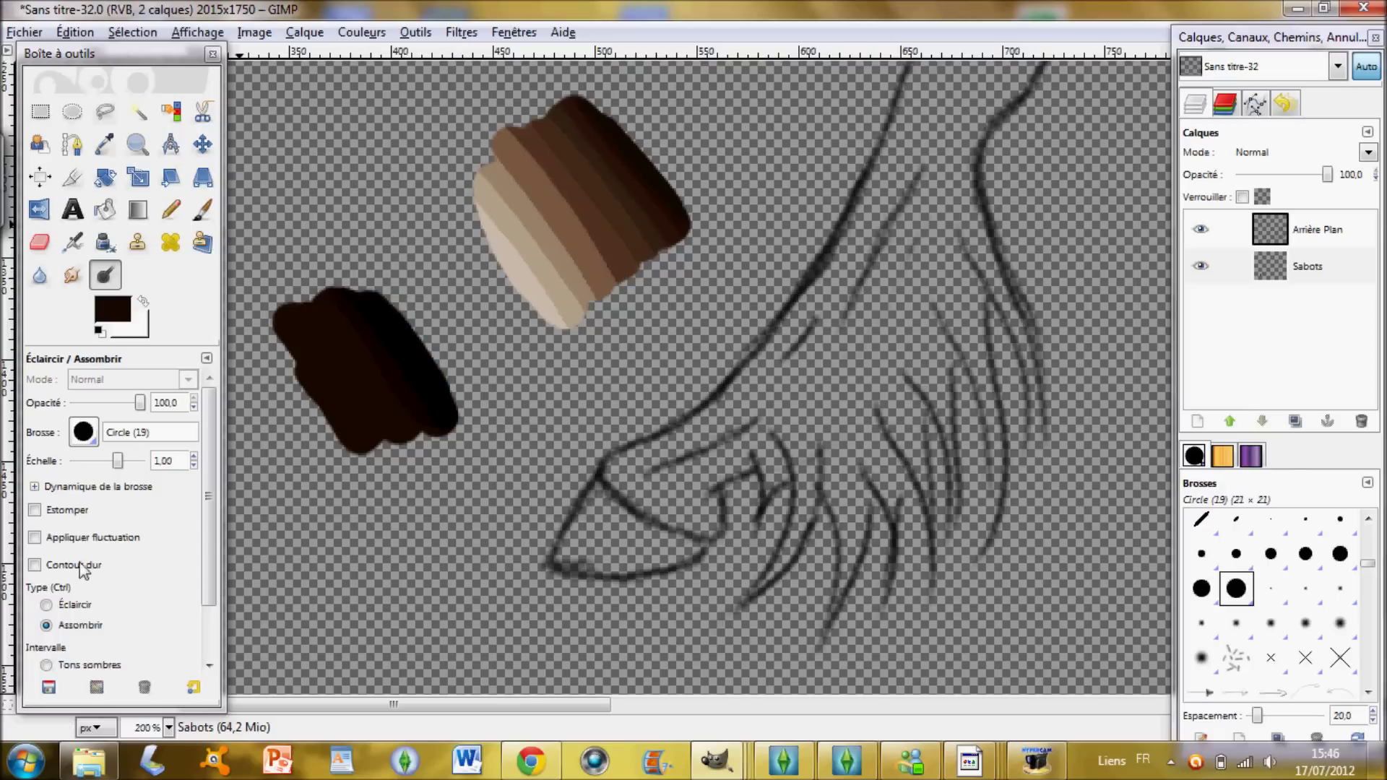
left_click(70, 605)
mouse_move(275, 341)
left_mouse_down()
mouse_move(345, 426)
mouse_move(256, 299)
mouse_move(353, 482)
mouse_move(278, 326)
mouse_move(285, 339)
mouse_move(264, 352)
mouse_move(354, 453)
mouse_move(259, 356)
mouse_move(254, 332)
mouse_move(338, 441)
left_mouse_up()
left_click_drag(253, 341, 293, 401)
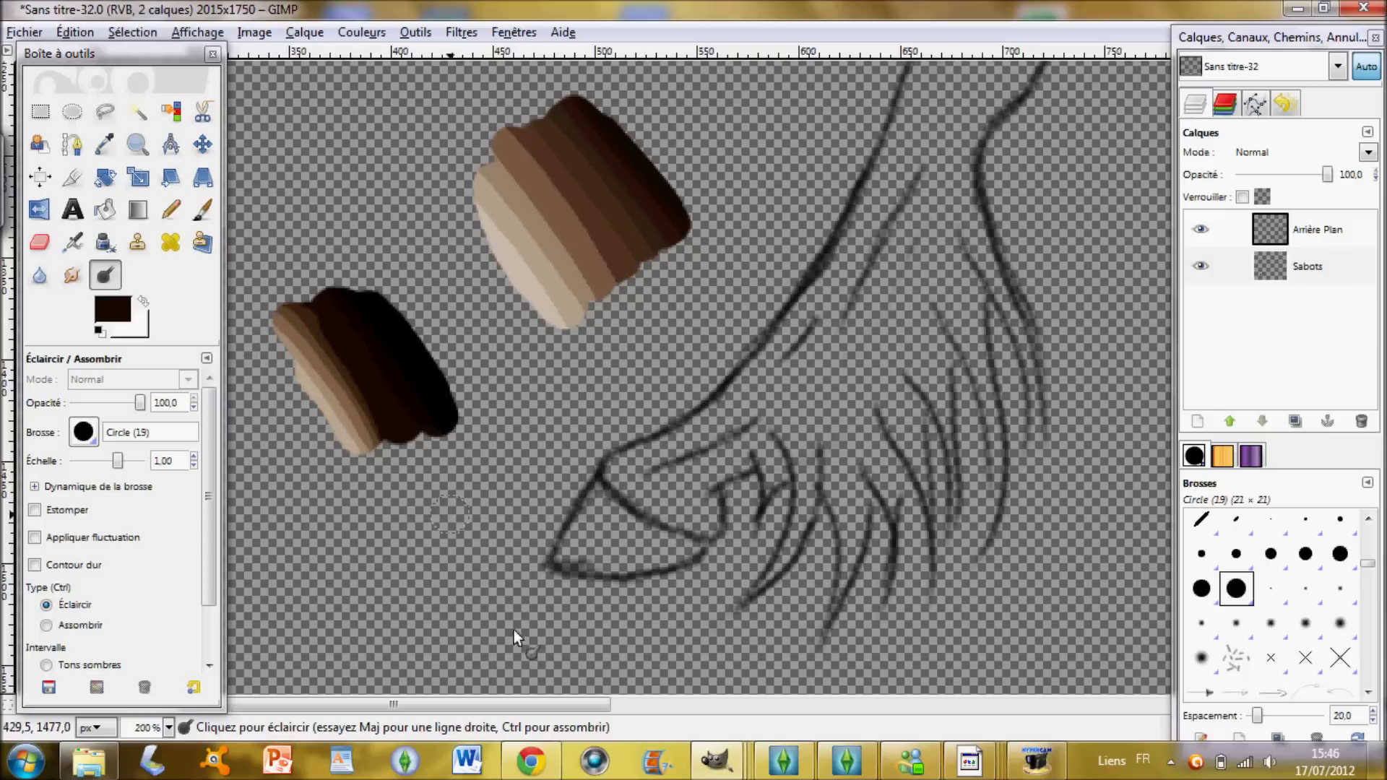
- Pick a dark brown shade from the upper part of the second palette as the foreground colour
scroll(678, 540, "down", 2)
scroll(674, 539, "up", 4)
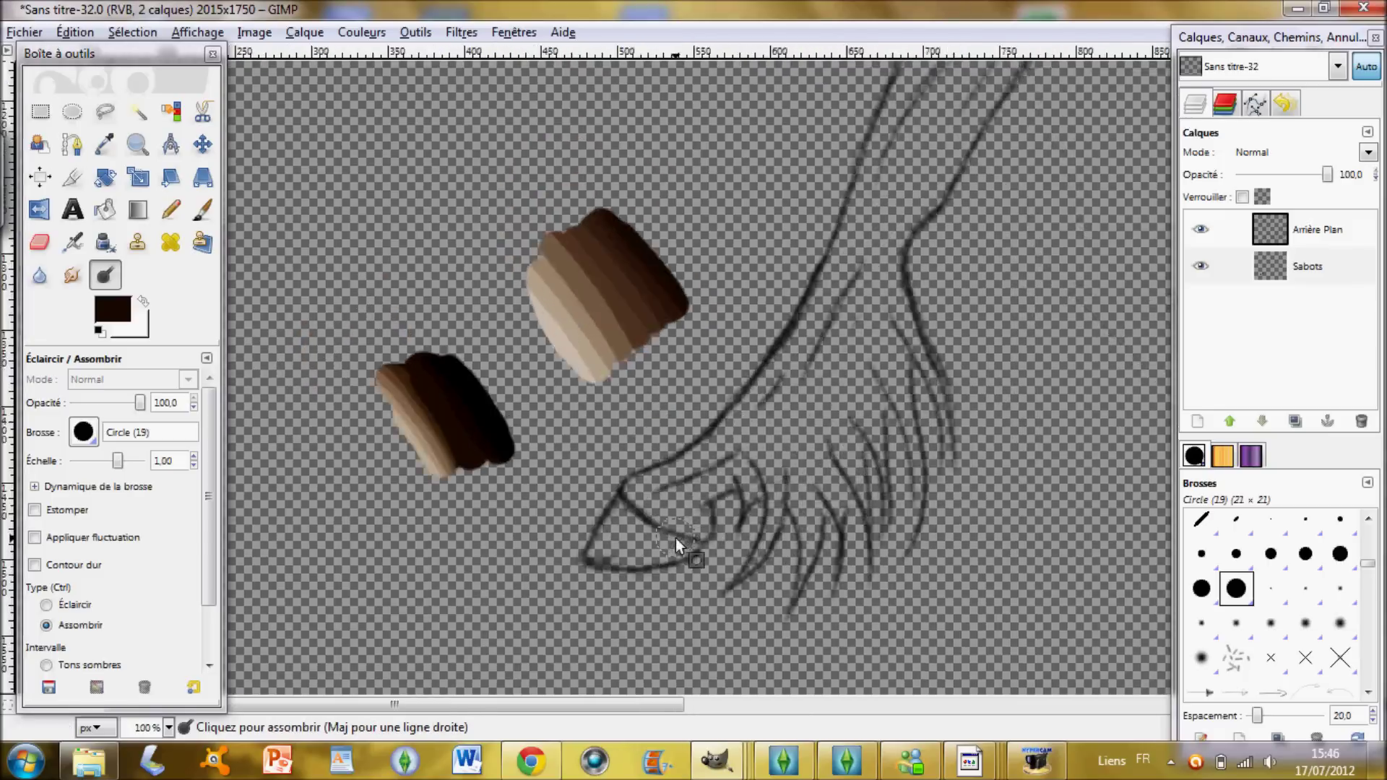
scroll(636, 521, "down", 2)
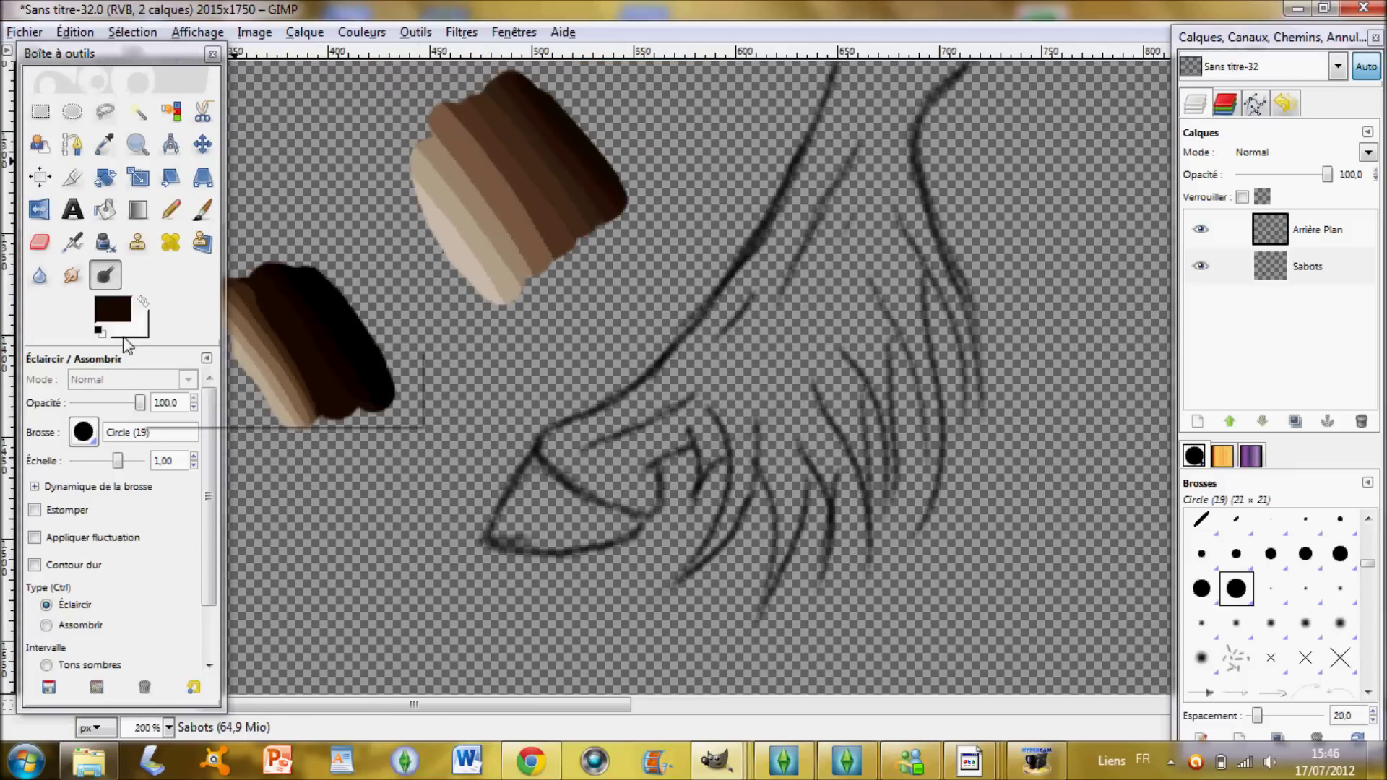
left_click(104, 145)
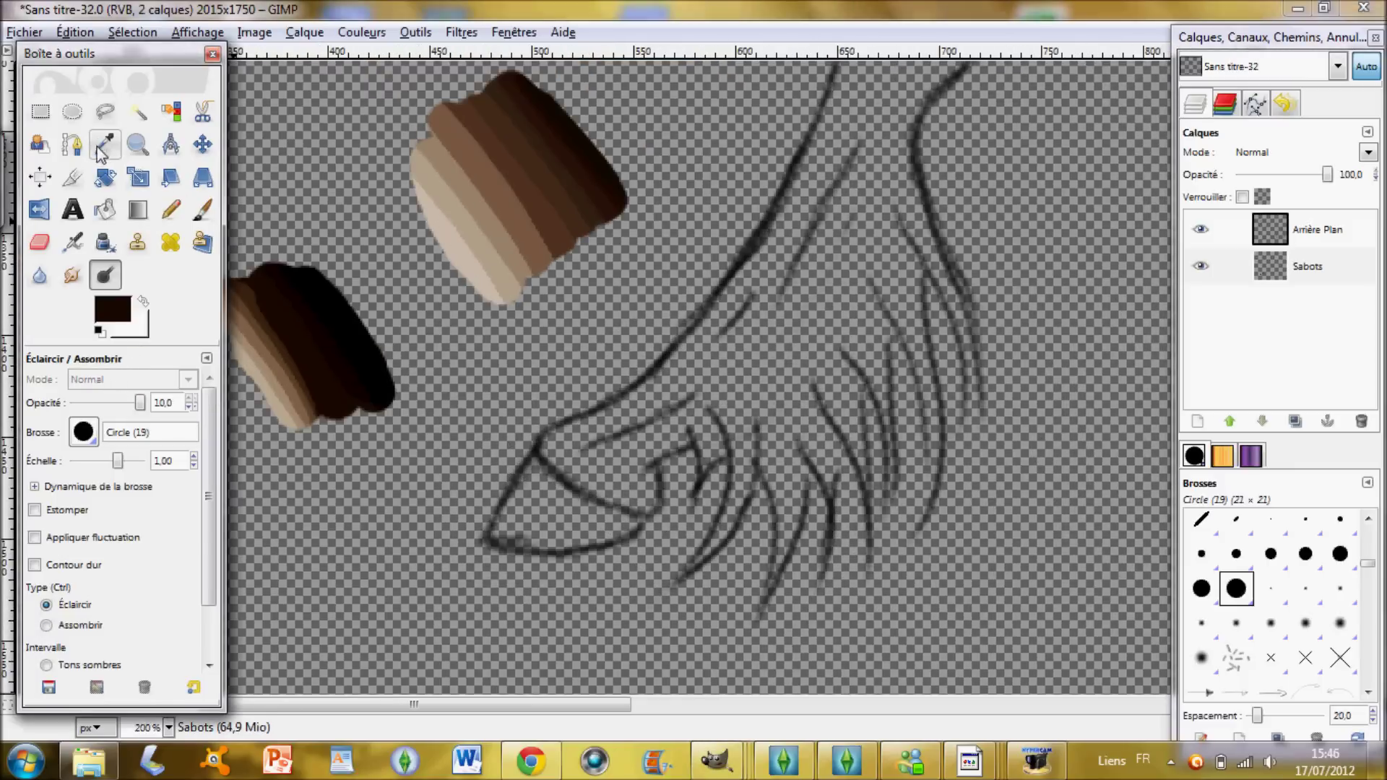
left_click(262, 275)
- Set the Paintbrush scale to 0.21 and paint the front part of the hoof dark brown along its outline
left_click(213, 208)
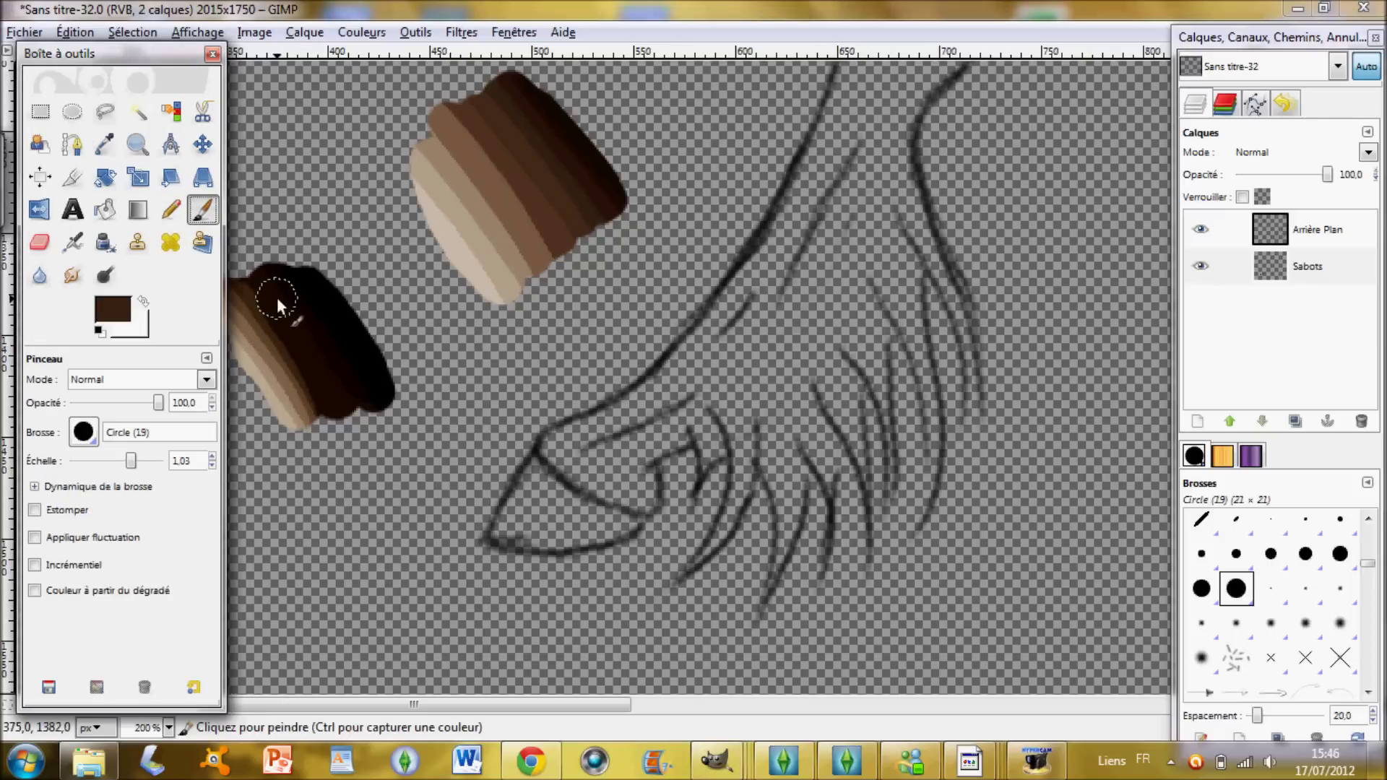
scroll(574, 549, "up", 4)
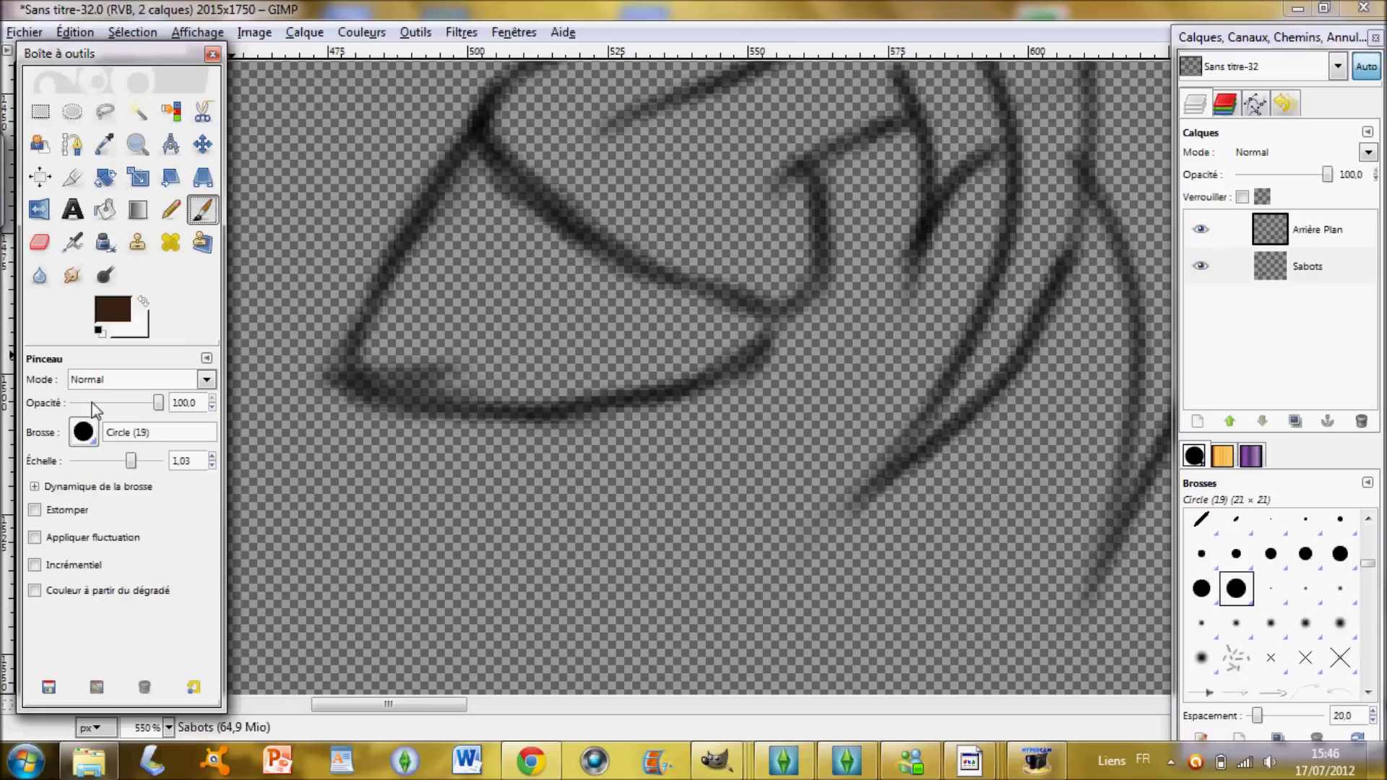
left_click_drag(130, 462, 121, 461)
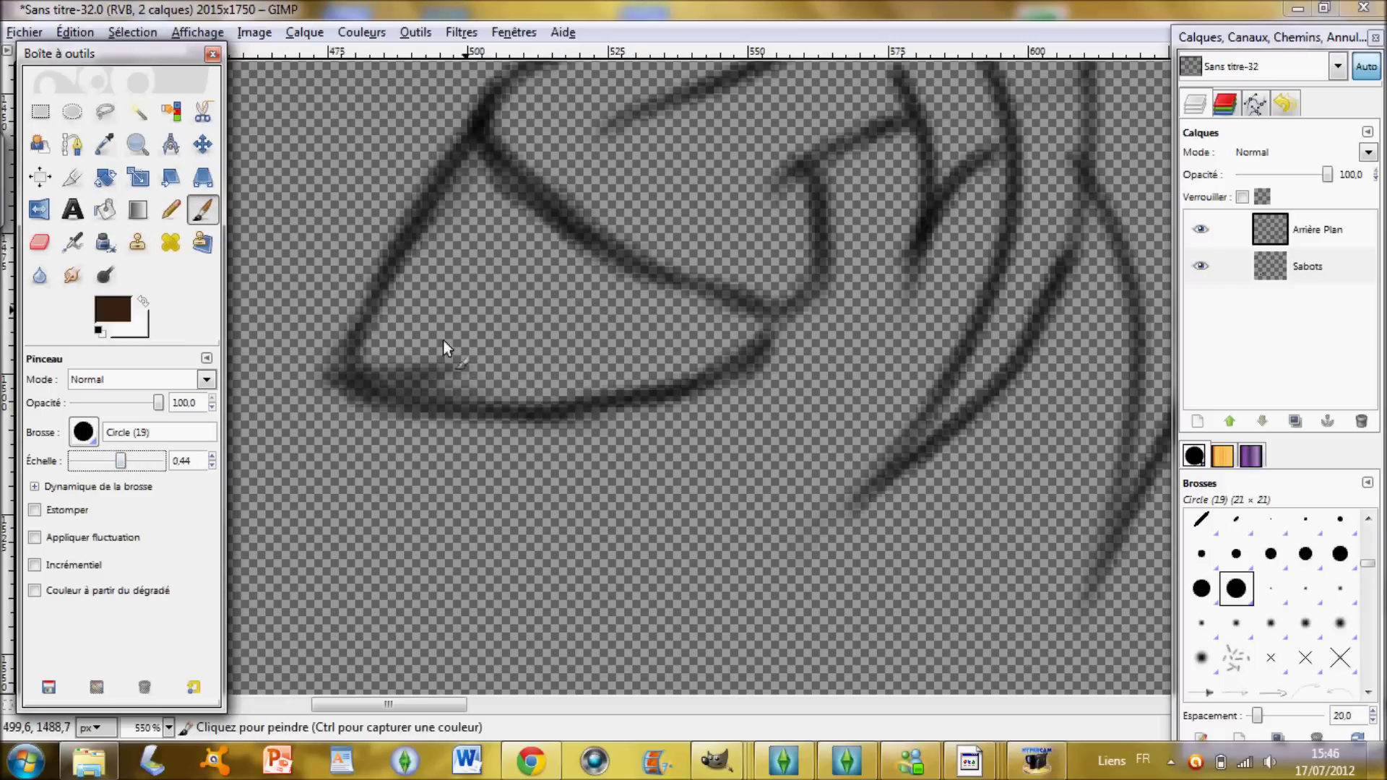
left_click(97, 463)
left_click(96, 465)
left_click_drag(122, 469, 111, 462)
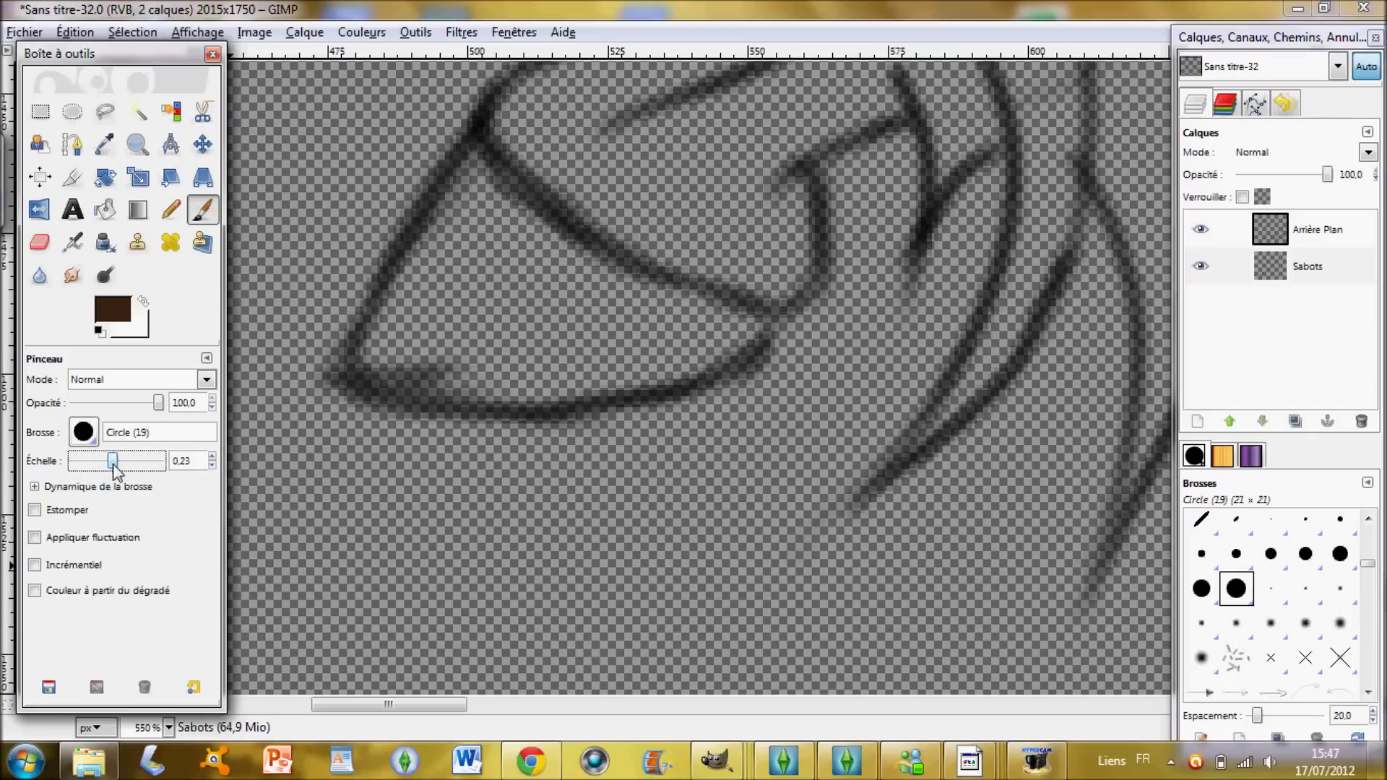
mouse_move(455, 270)
left_mouse_down()
mouse_move(467, 241)
mouse_move(453, 270)
left_mouse_up()
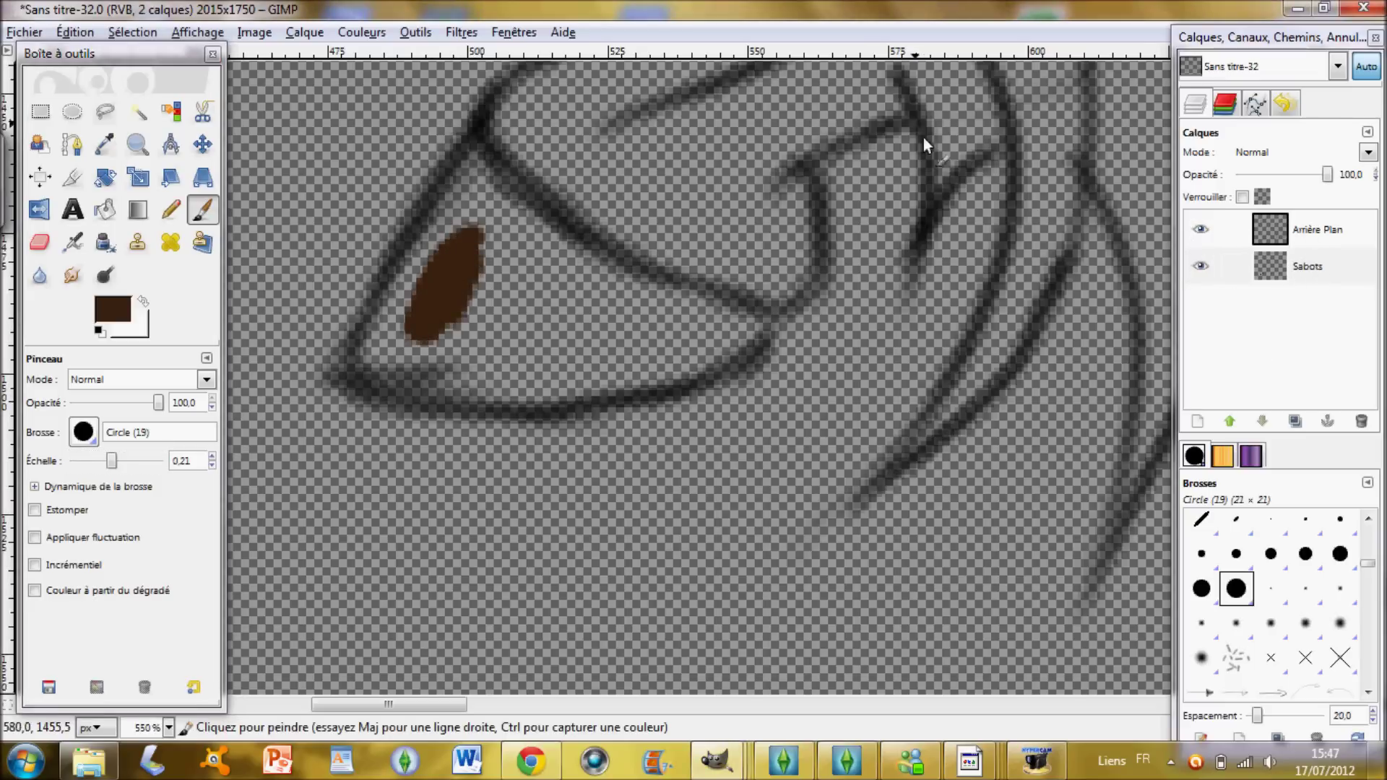
mouse_move(415, 335)
left_mouse_down()
mouse_move(440, 279)
mouse_move(402, 304)
left_mouse_up()
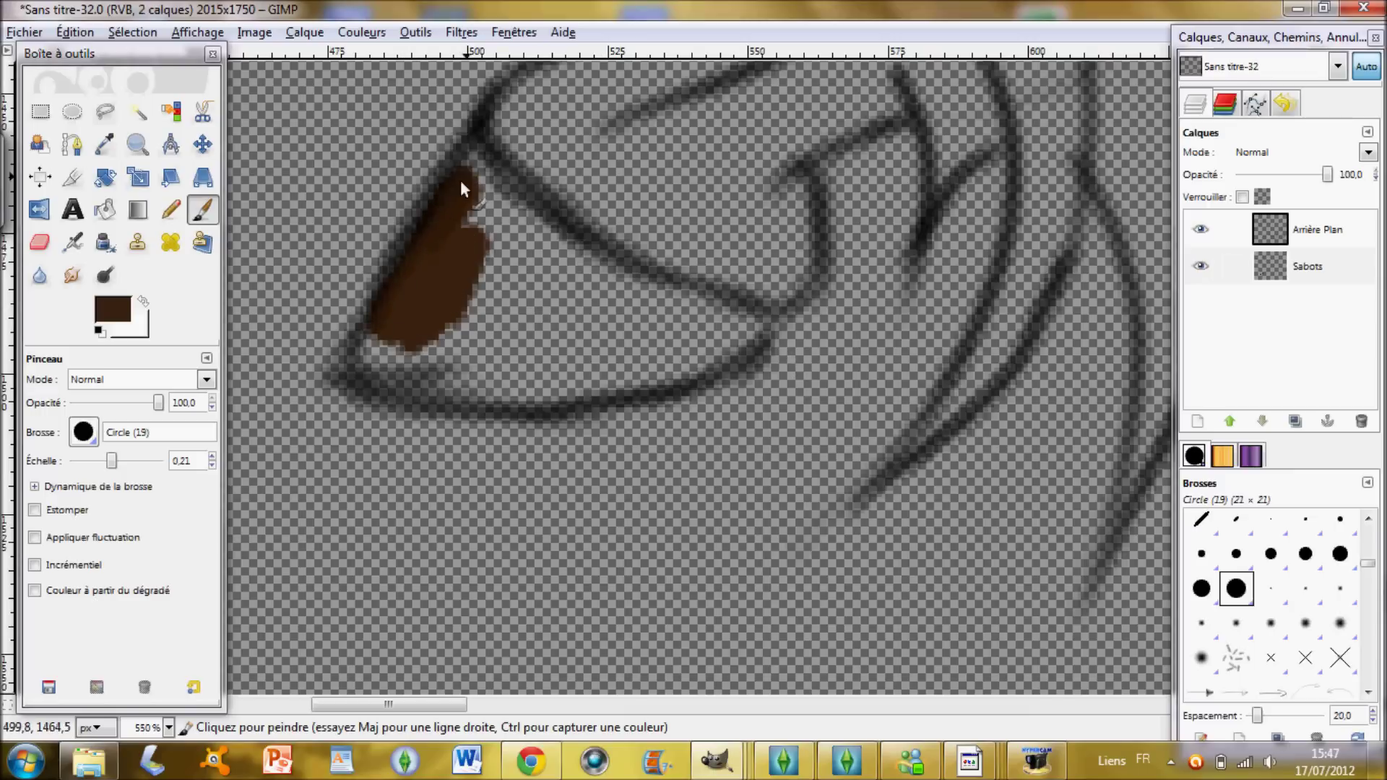
mouse_move(388, 334)
left_mouse_down()
mouse_move(365, 365)
mouse_move(403, 356)
mouse_move(487, 228)
left_mouse_up()
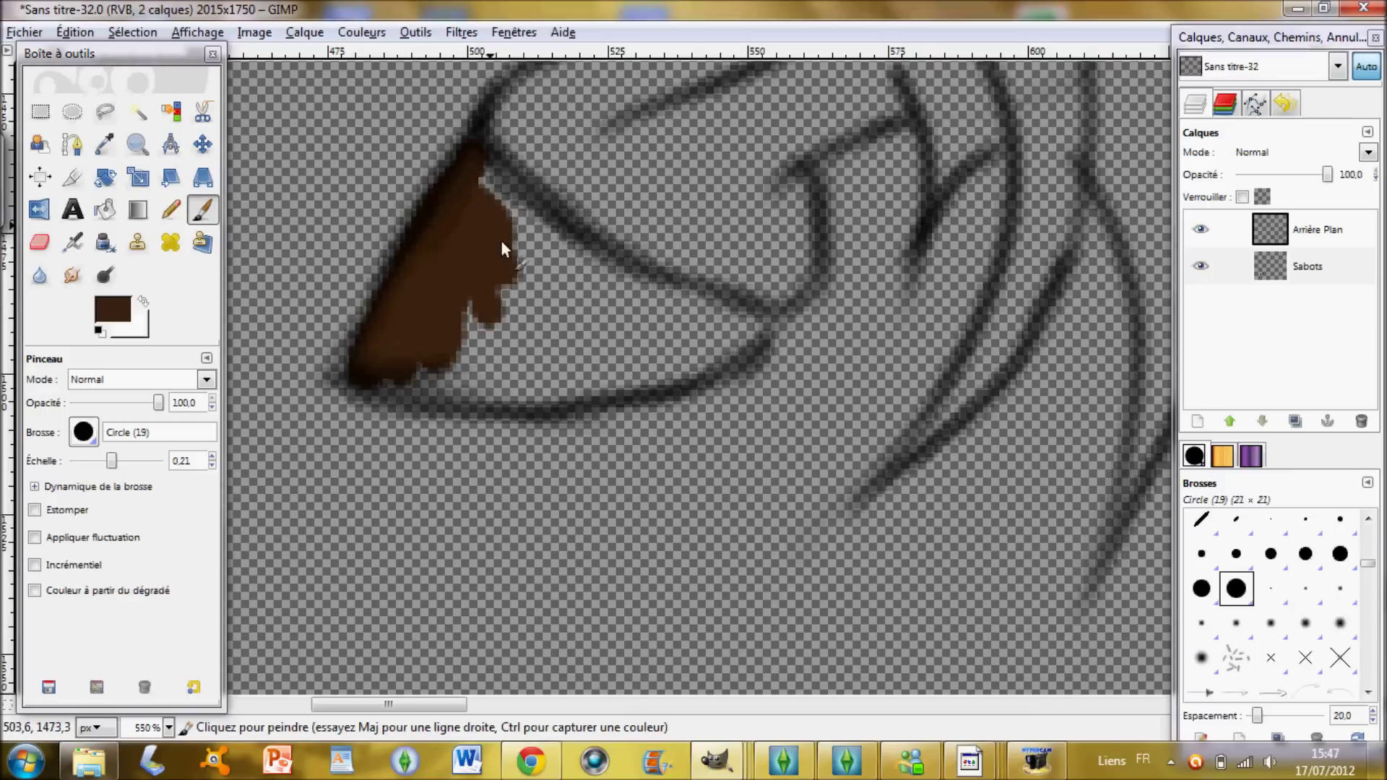
- Fill the rest of the hoof with dark brown up to its outline, and check the fill with the line-art layer briefly hidden
mouse_move(647, 293)
left_mouse_down()
mouse_move(487, 190)
mouse_move(500, 185)
left_mouse_up()
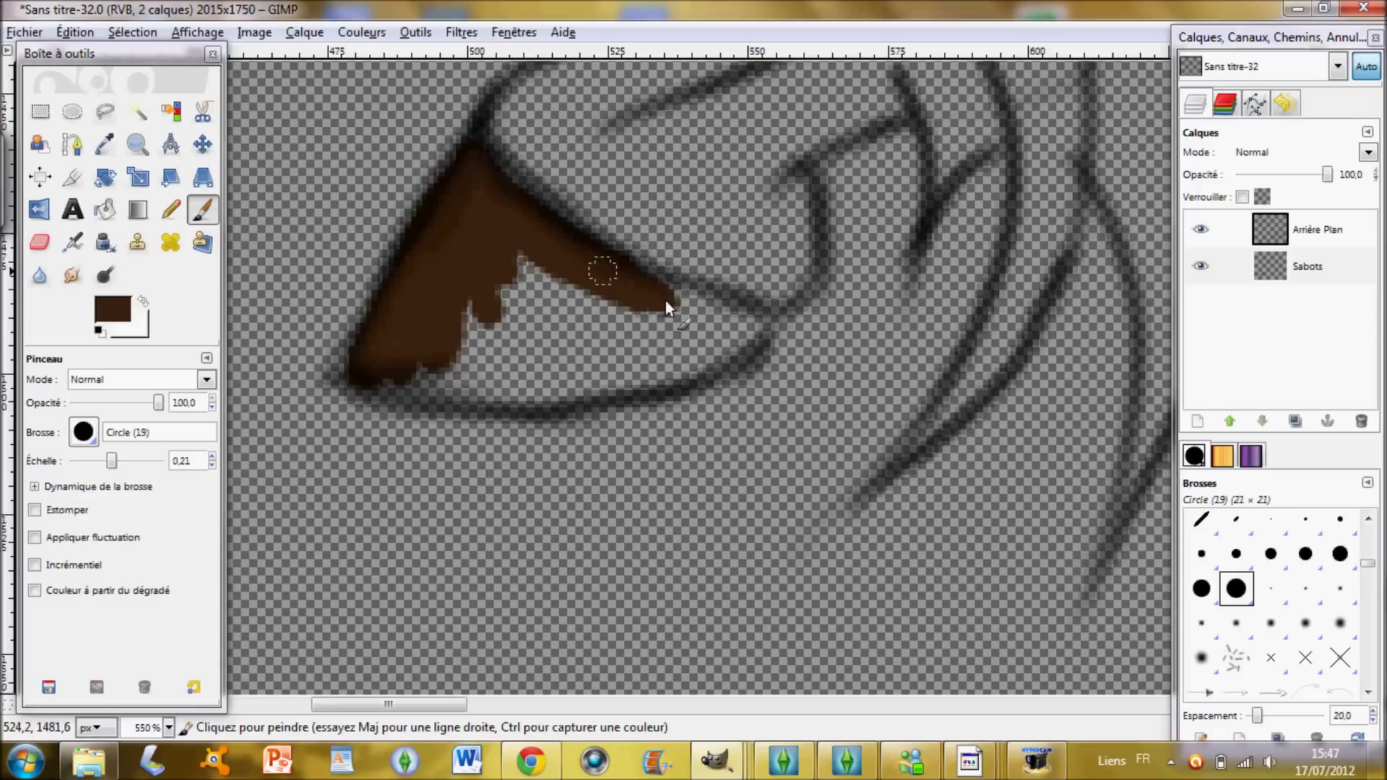
left_click_drag(666, 301, 694, 312)
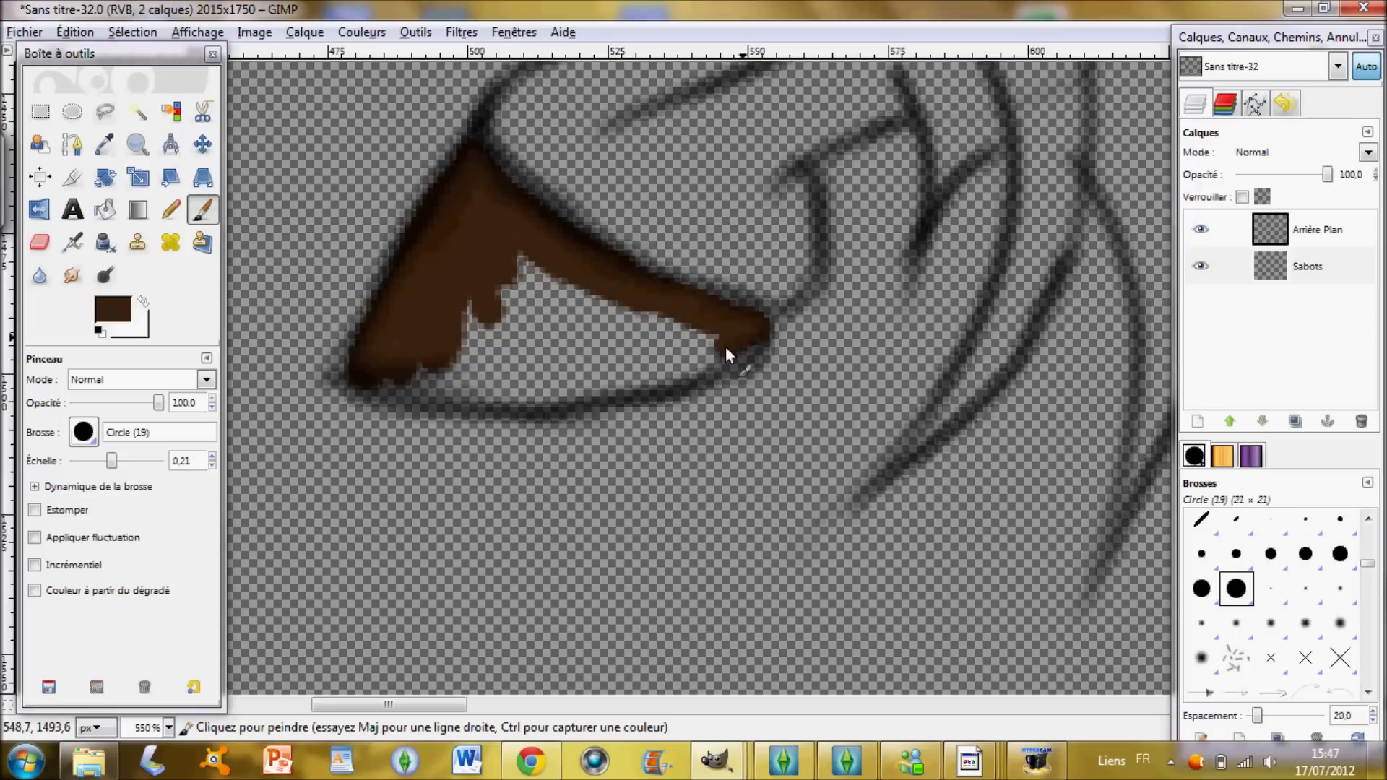
mouse_move(752, 347)
left_mouse_down()
mouse_move(658, 380)
mouse_move(505, 254)
mouse_move(644, 358)
mouse_move(461, 303)
mouse_move(438, 338)
left_mouse_up()
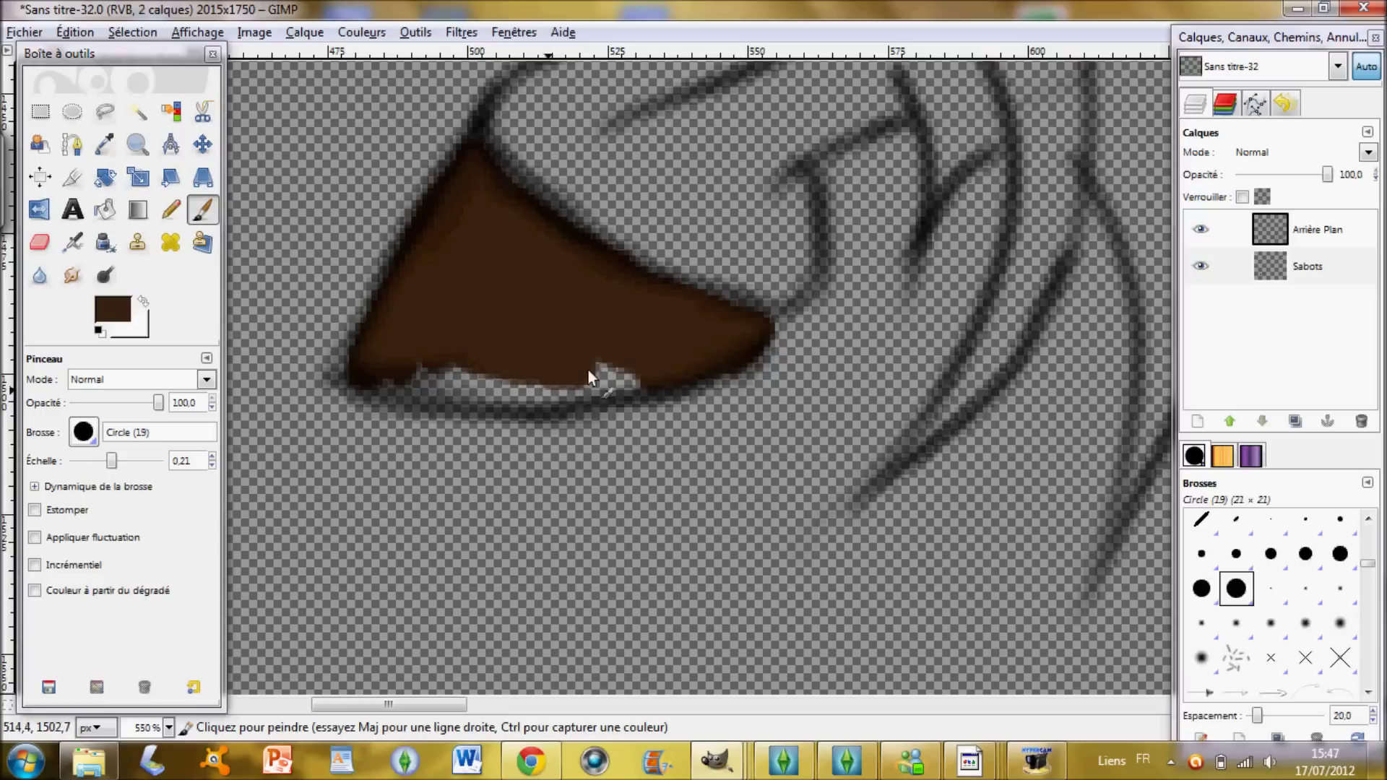
mouse_move(595, 358)
left_mouse_down()
mouse_move(593, 393)
mouse_move(713, 368)
mouse_move(552, 398)
mouse_move(429, 381)
mouse_move(409, 336)
mouse_move(431, 377)
mouse_move(383, 376)
mouse_move(408, 389)
mouse_move(377, 383)
left_mouse_up()
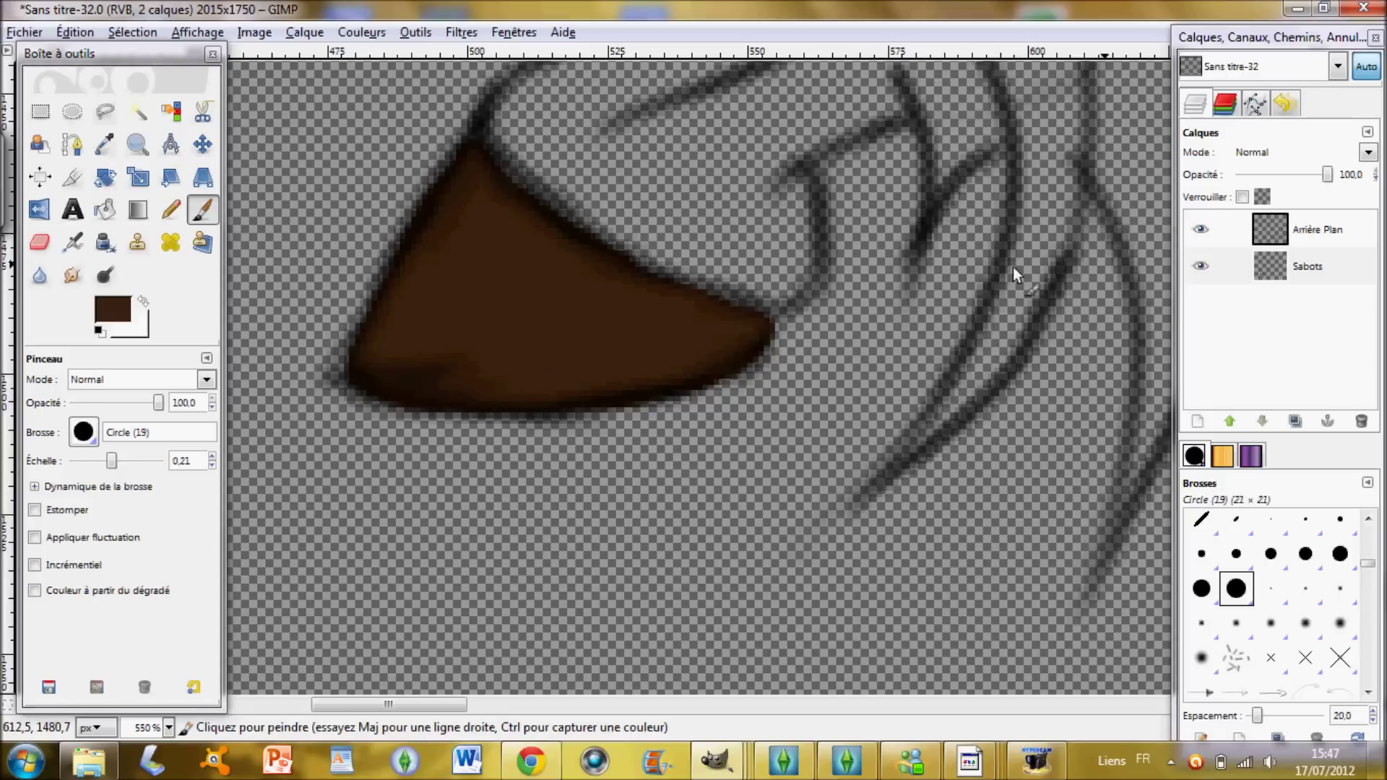
left_click(1199, 230)
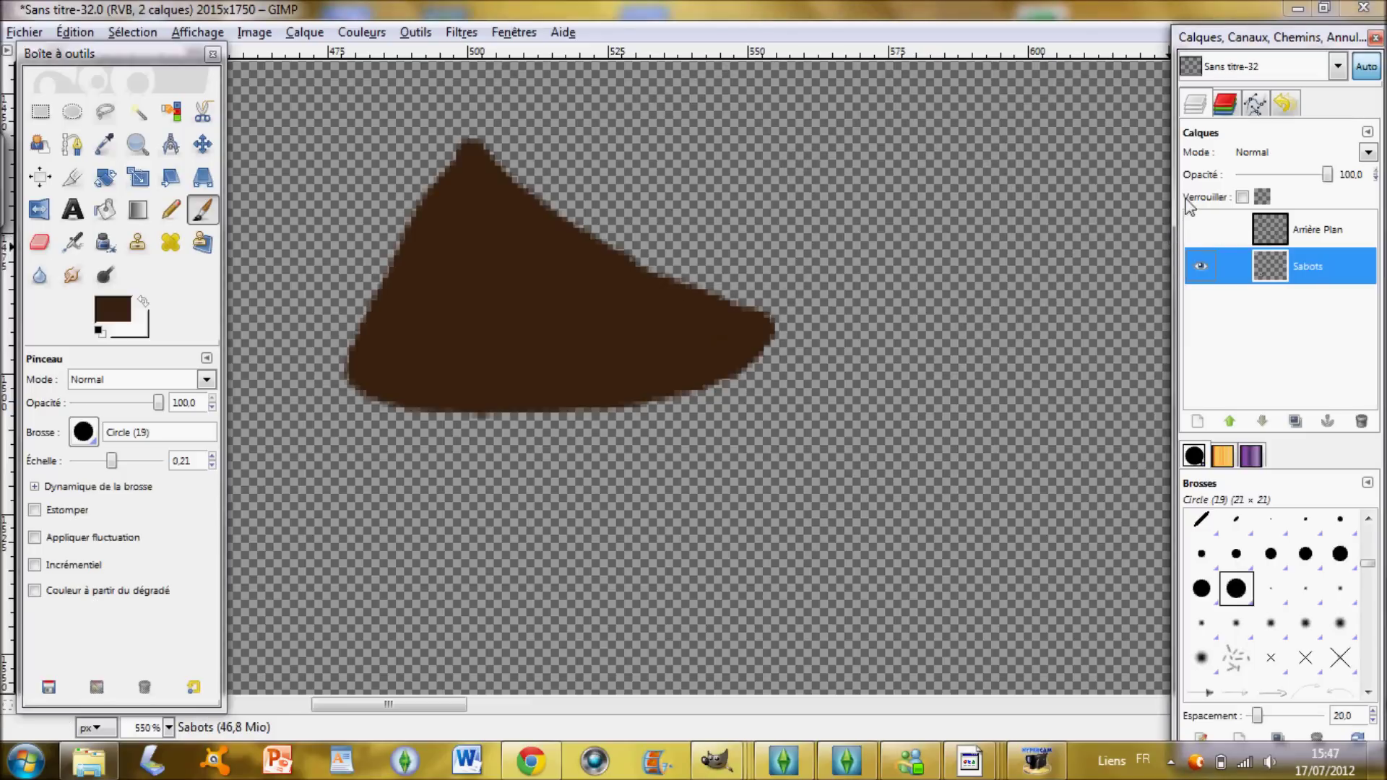
left_click(1201, 230)
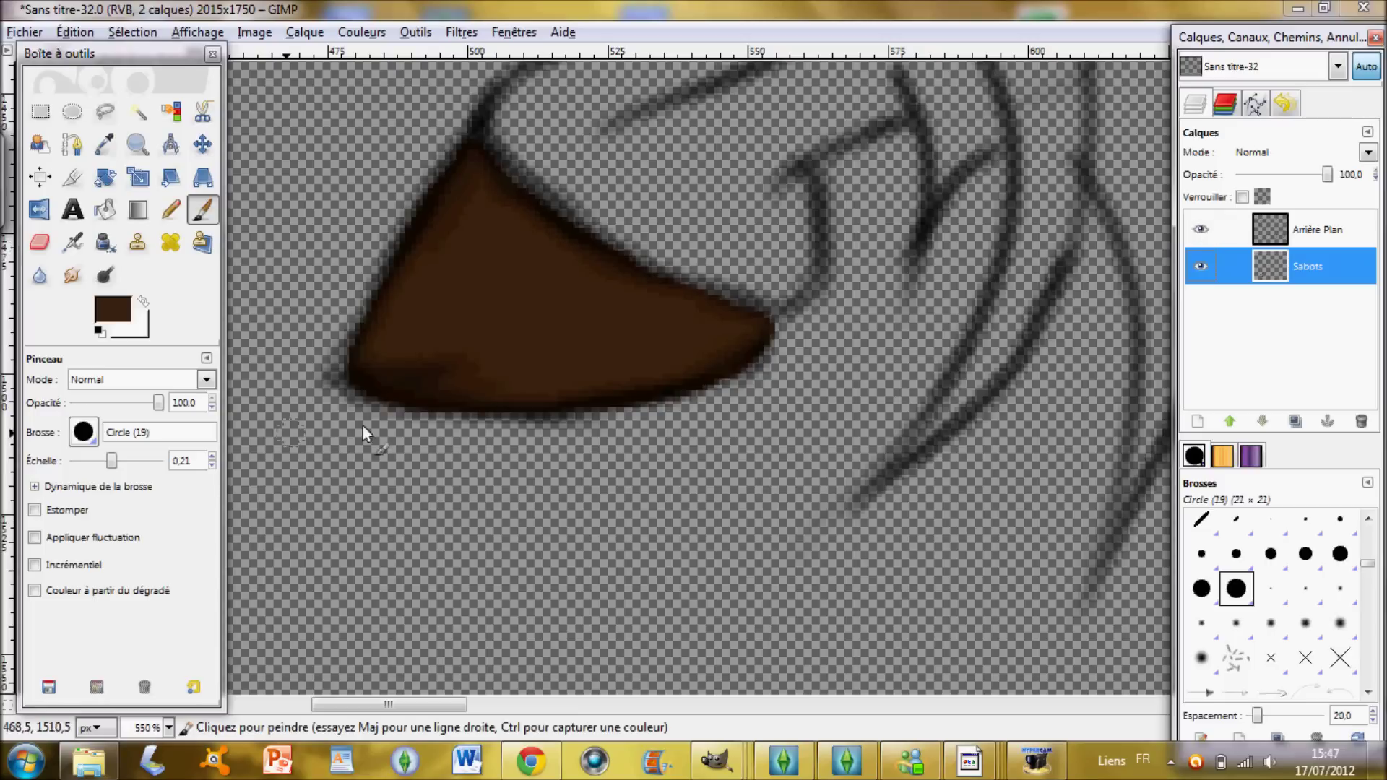
- Burn the hoof's front edge and rear part in graduated darker bands using Dodge/Burn at scale 0.33
left_click(106, 279)
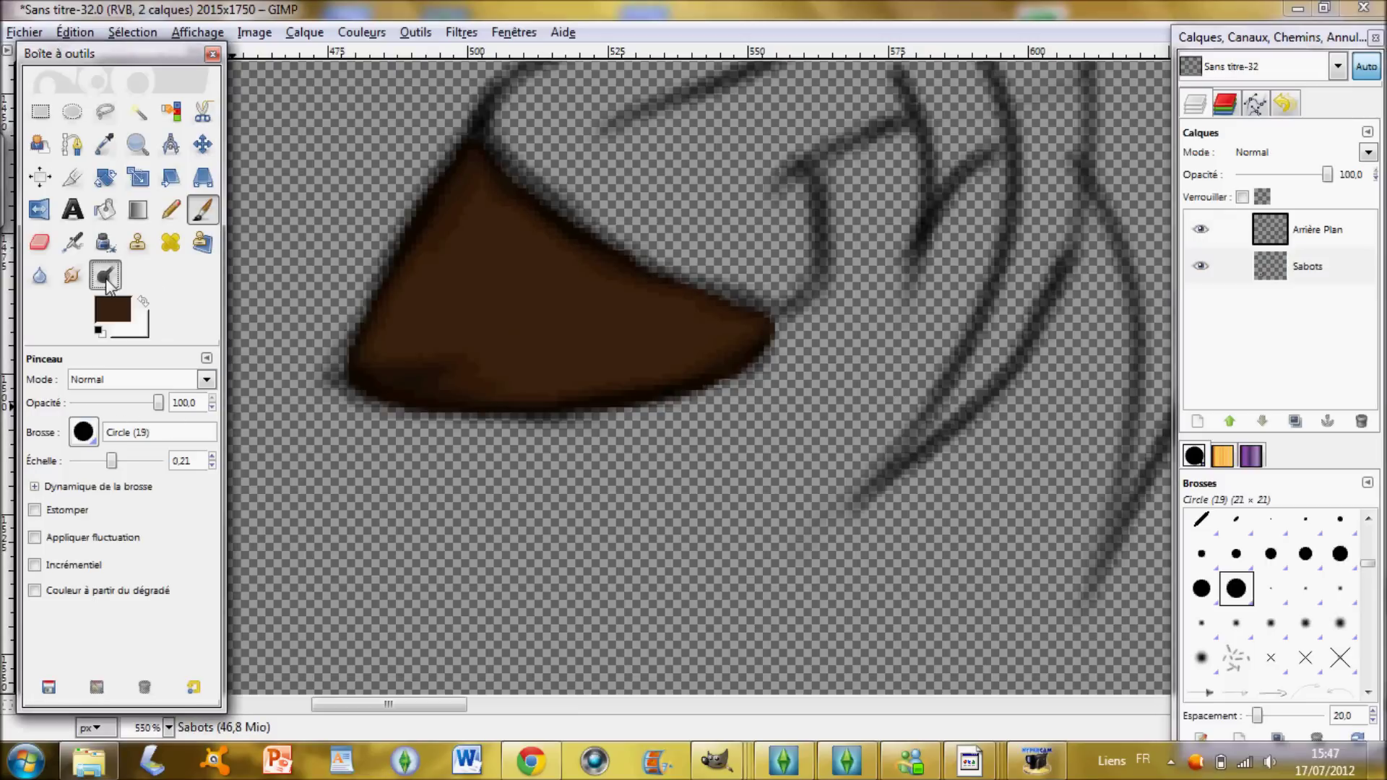
left_click_drag(121, 466, 107, 466)
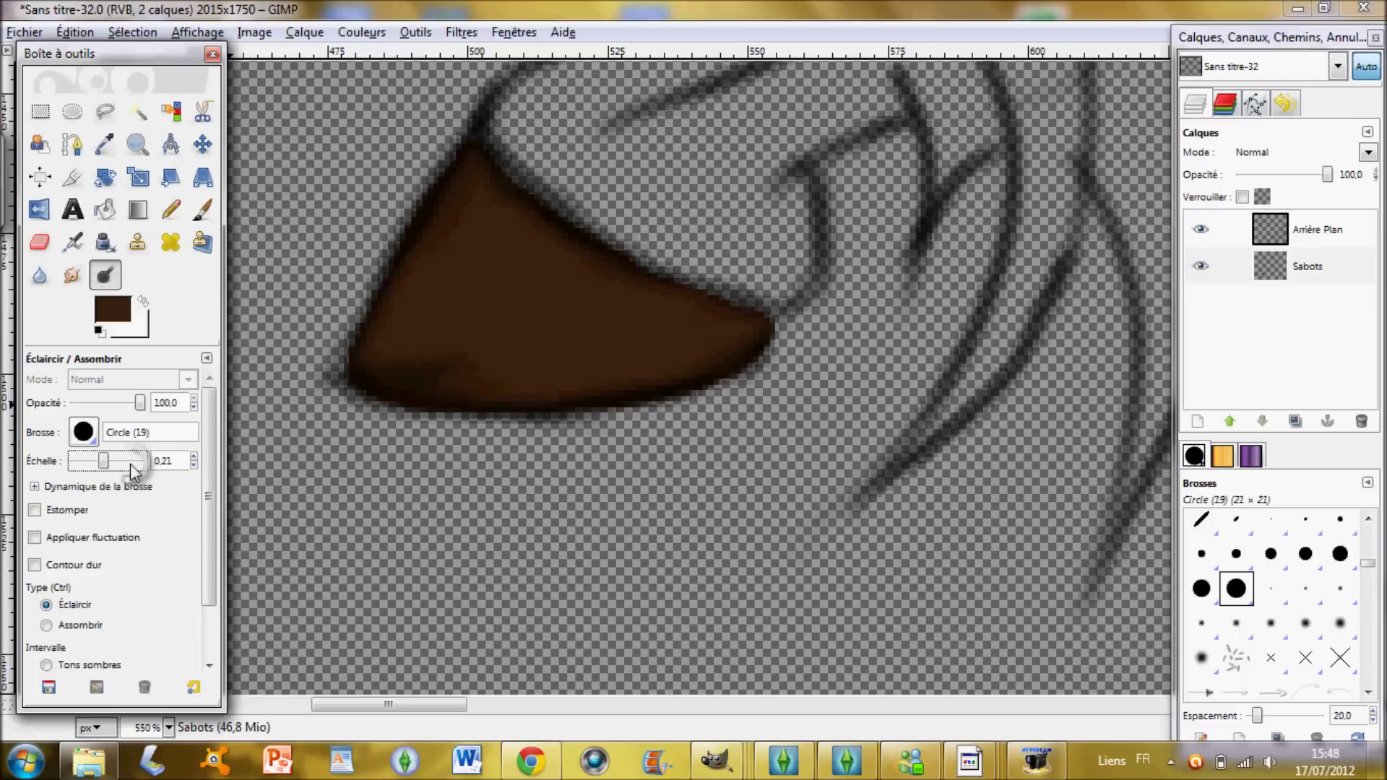
left_click_drag(124, 463, 124, 461)
left_click(84, 625)
mouse_move(436, 179)
left_mouse_down()
mouse_move(365, 318)
mouse_move(410, 273)
mouse_move(454, 191)
mouse_move(343, 352)
mouse_move(339, 388)
mouse_move(500, 163)
mouse_move(402, 349)
mouse_move(422, 333)
mouse_move(378, 364)
mouse_move(516, 185)
mouse_move(380, 333)
left_mouse_up()
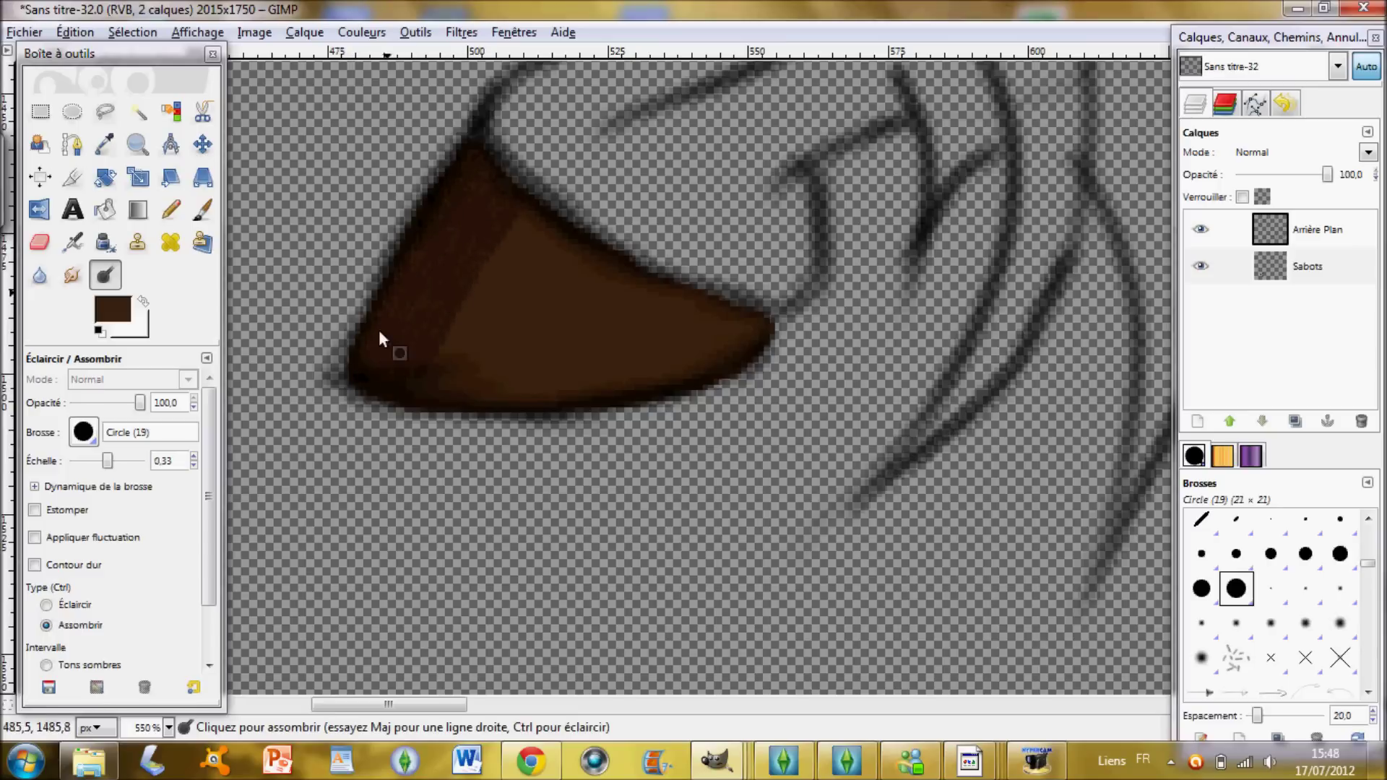
mouse_move(449, 152)
left_mouse_down()
mouse_move(394, 296)
mouse_move(347, 390)
left_mouse_up()
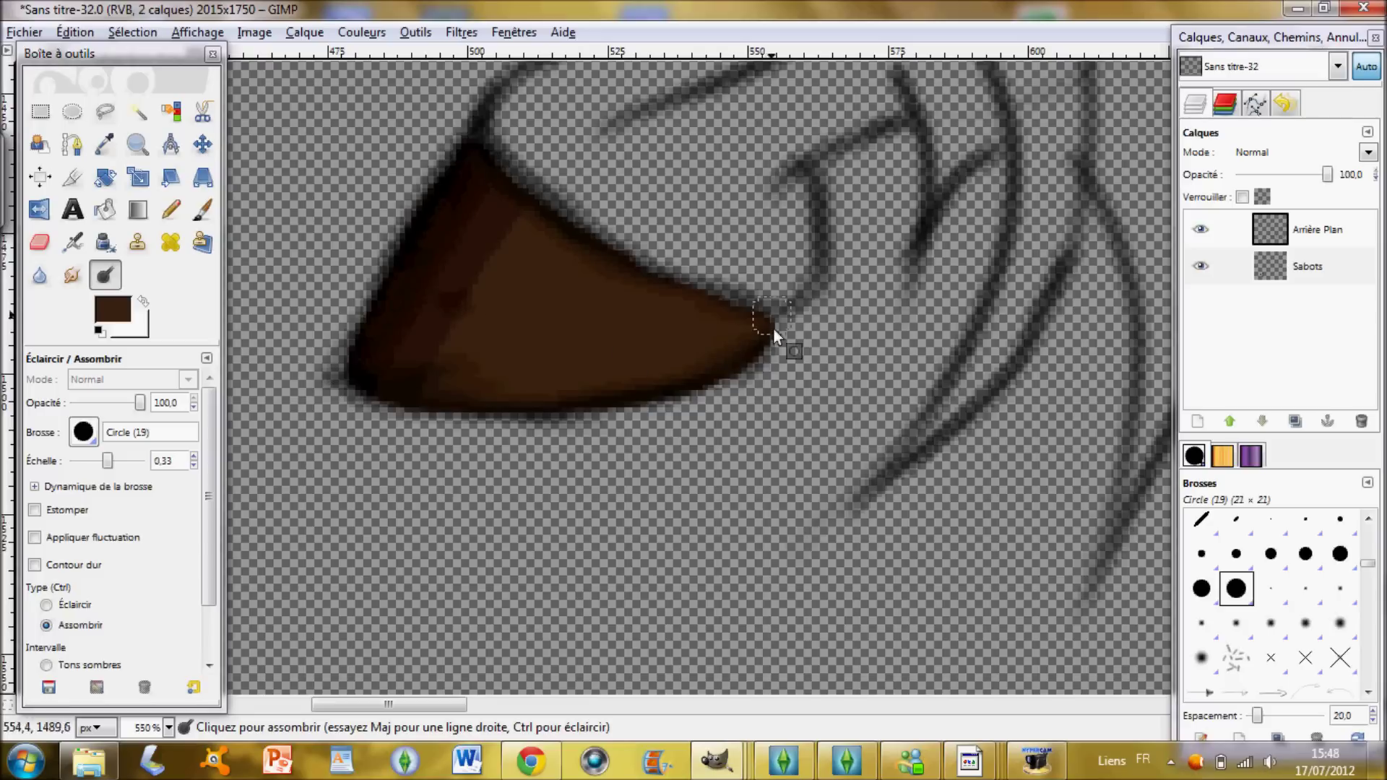
mouse_move(726, 328)
left_mouse_down()
mouse_move(734, 391)
mouse_move(755, 315)
mouse_move(678, 353)
mouse_move(681, 306)
mouse_move(575, 424)
mouse_move(574, 405)
mouse_move(542, 439)
left_mouse_up()
mouse_move(790, 319)
left_mouse_down()
mouse_move(709, 325)
mouse_move(600, 402)
left_mouse_up()
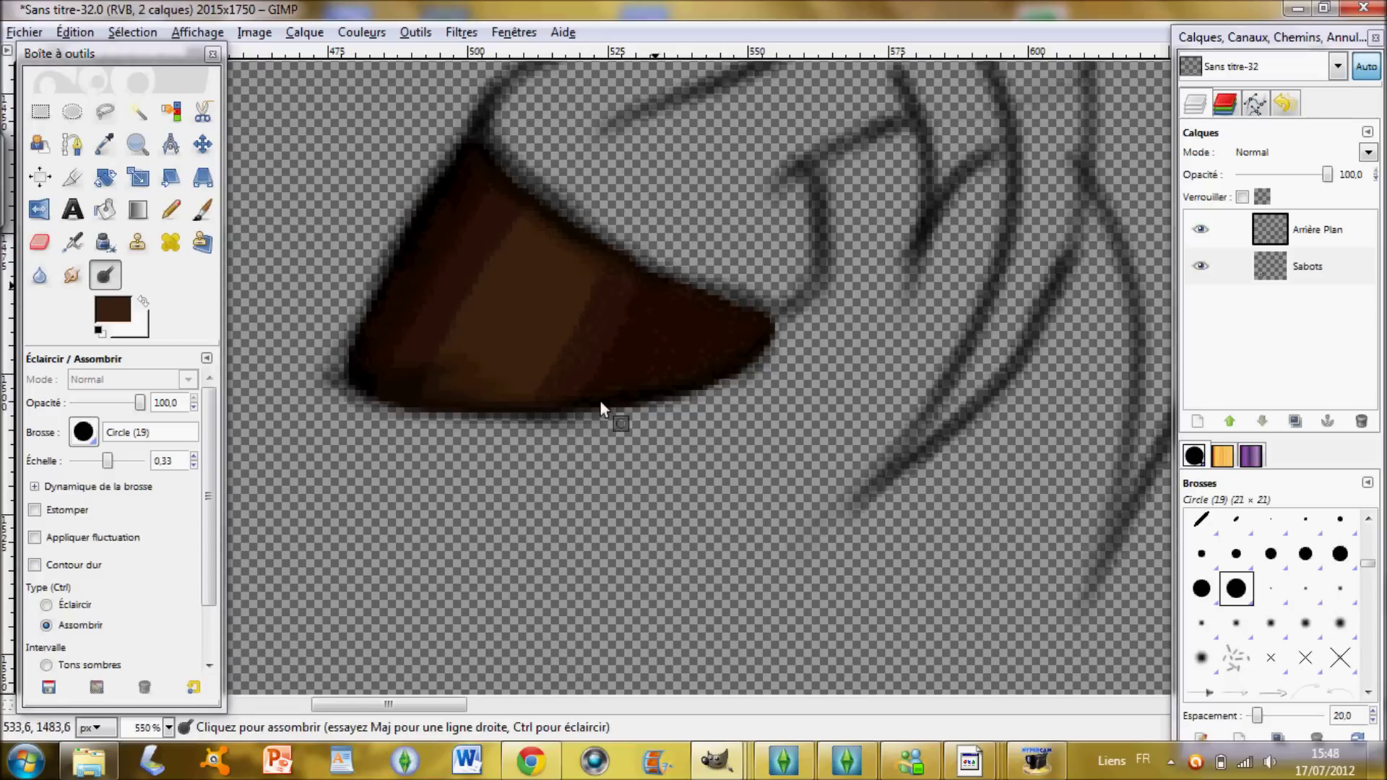
left_click_drag(766, 323, 627, 436)
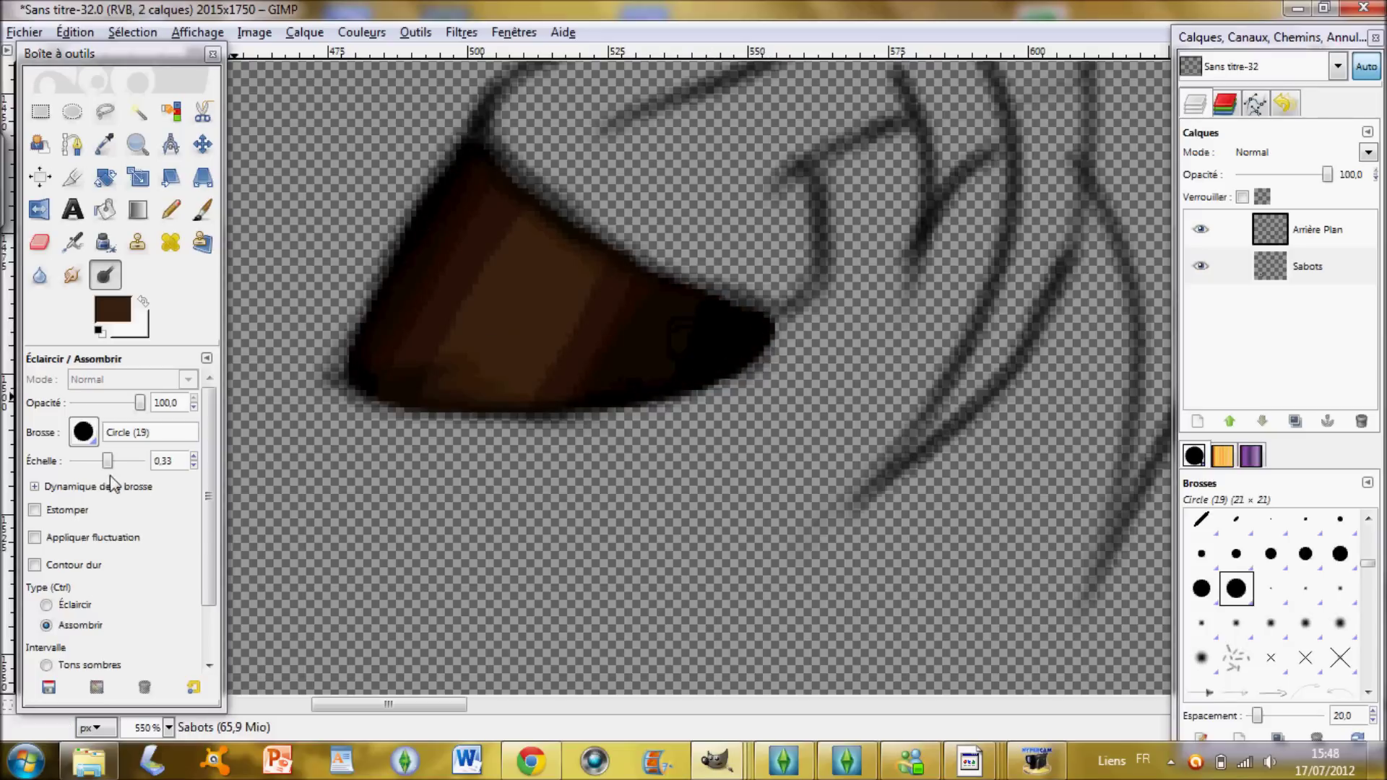
- Dodge a slanted light highlight stripe down the middle of the hoof
left_click(70, 605)
mouse_move(542, 275)
left_mouse_down()
mouse_move(576, 237)
mouse_move(516, 334)
left_mouse_up()
mouse_move(546, 267)
left_mouse_down()
mouse_move(570, 257)
mouse_move(570, 229)
mouse_move(438, 460)
left_mouse_up()
mouse_move(567, 244)
left_mouse_down()
mouse_move(484, 397)
mouse_move(490, 380)
left_mouse_up()
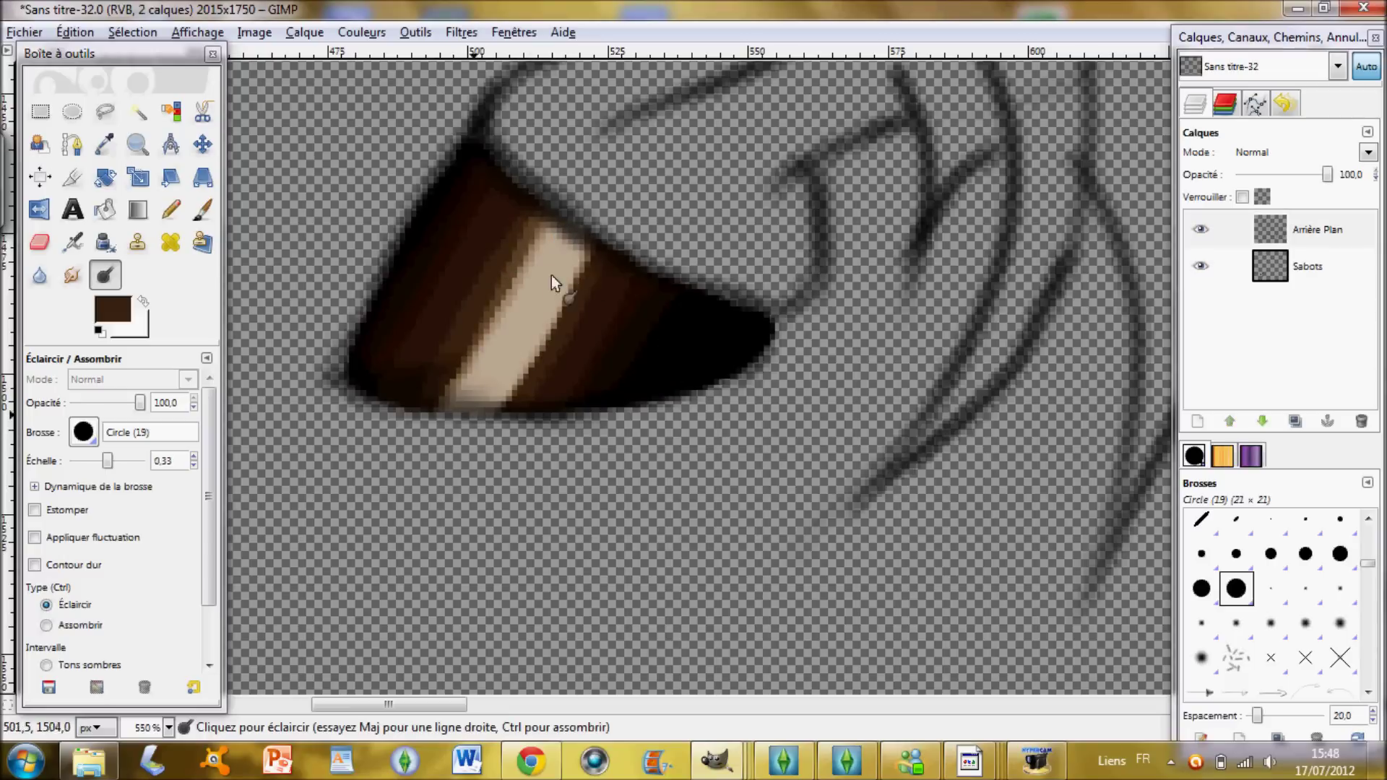
- Switch to the Smudge tool and set its brush scale to 0.15
left_click(72, 274)
left_click_drag(130, 462, 102, 468)
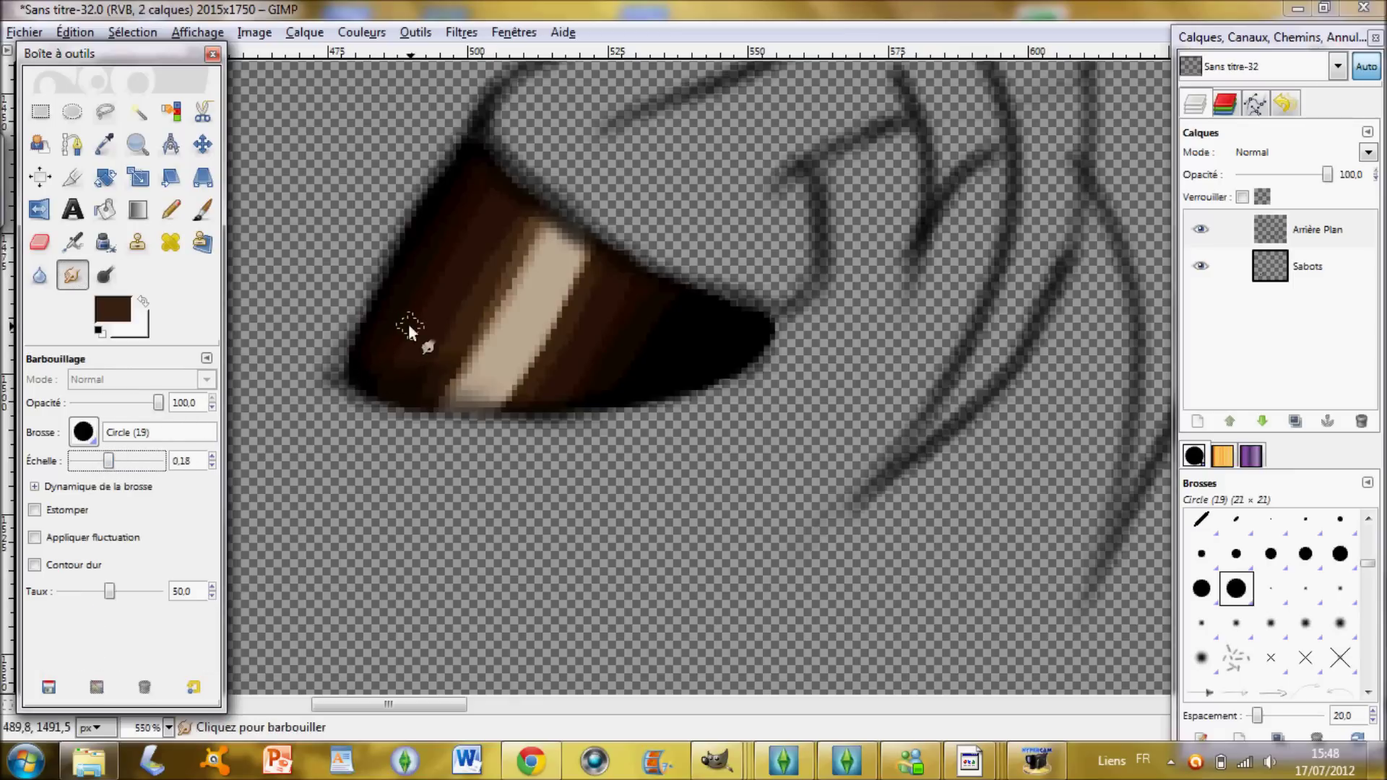
left_click(86, 463)
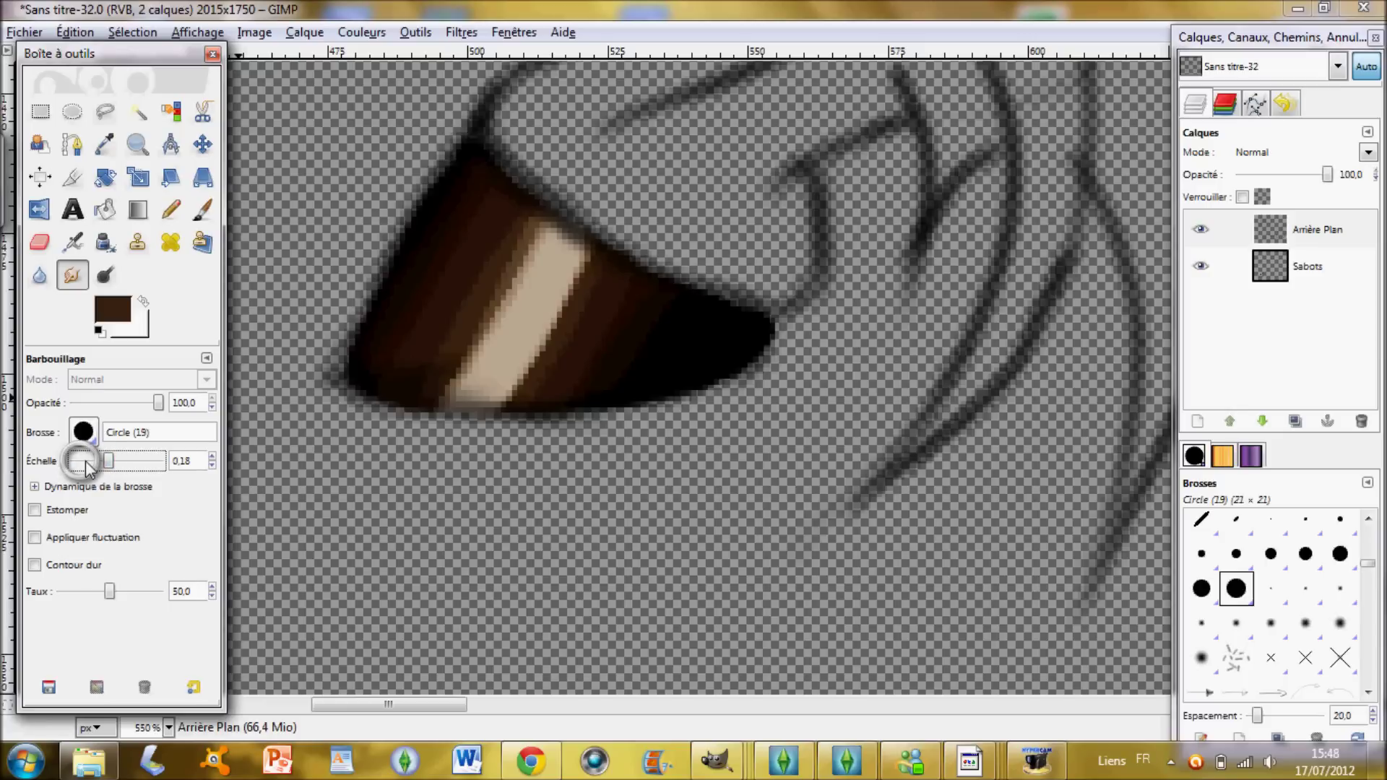
left_click_drag(106, 464, 101, 465)
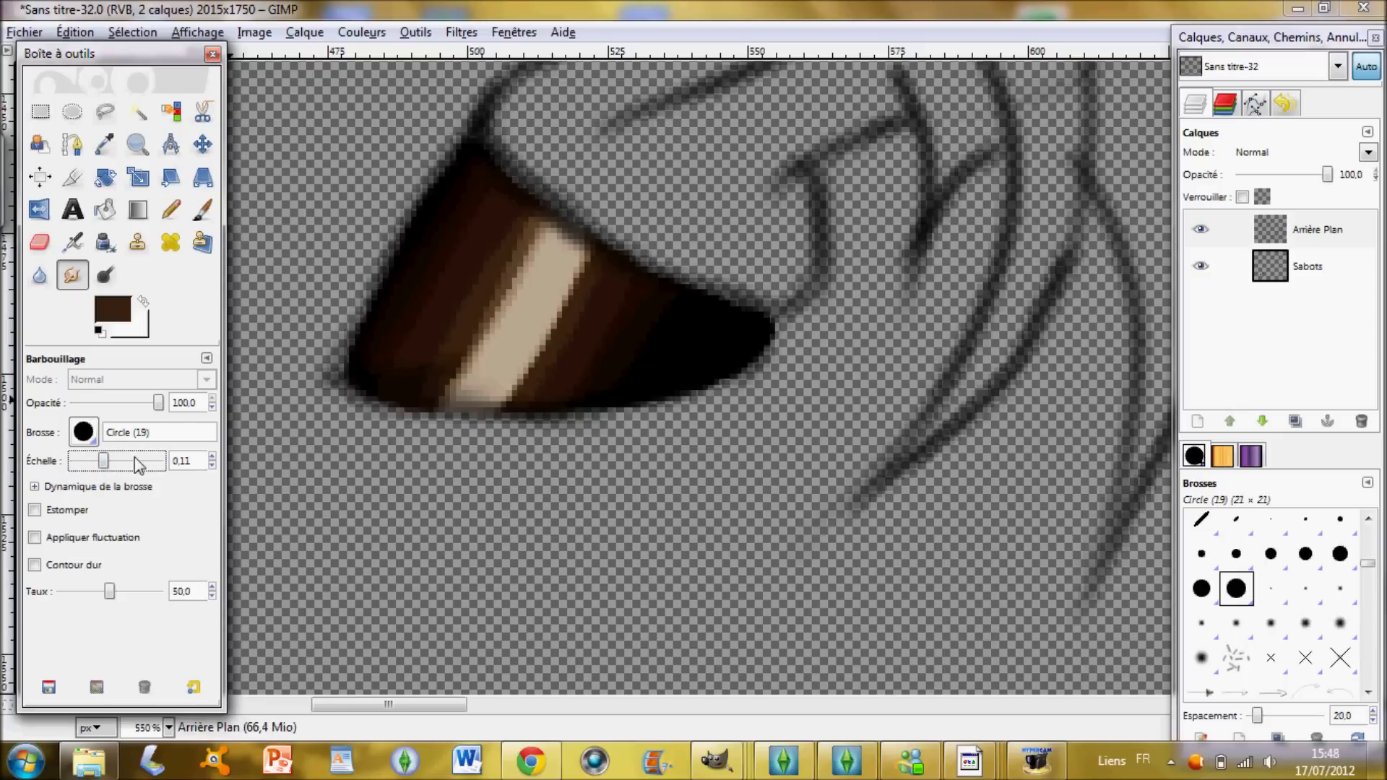
left_click(213, 455)
left_click(214, 456)
left_click(213, 456)
left_click(214, 456)
- Lower the Smudge tool's opacity to 32.9
left_click_drag(110, 401, 111, 406)
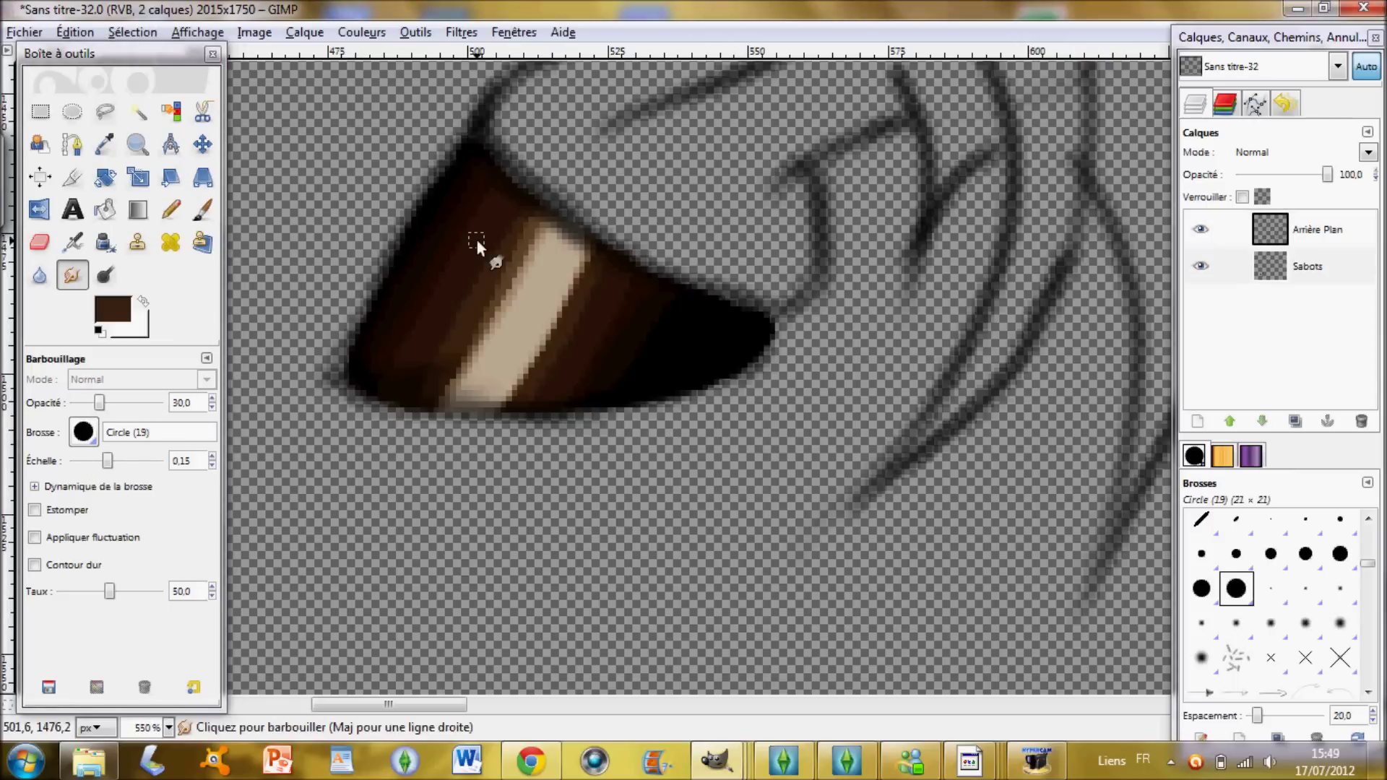
left_click_drag(95, 406, 90, 405)
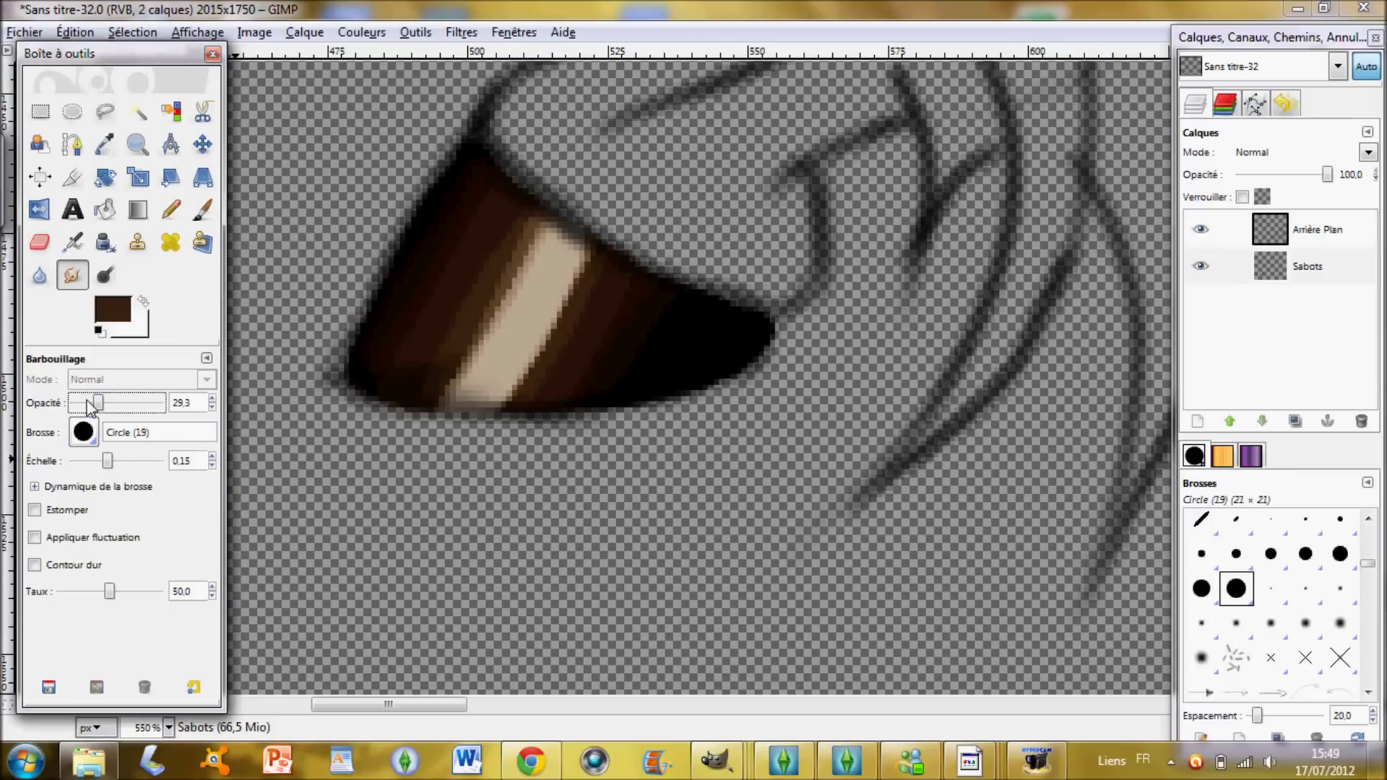
left_click(120, 404)
left_click(212, 408)
left_click(212, 409)
left_click(213, 410)
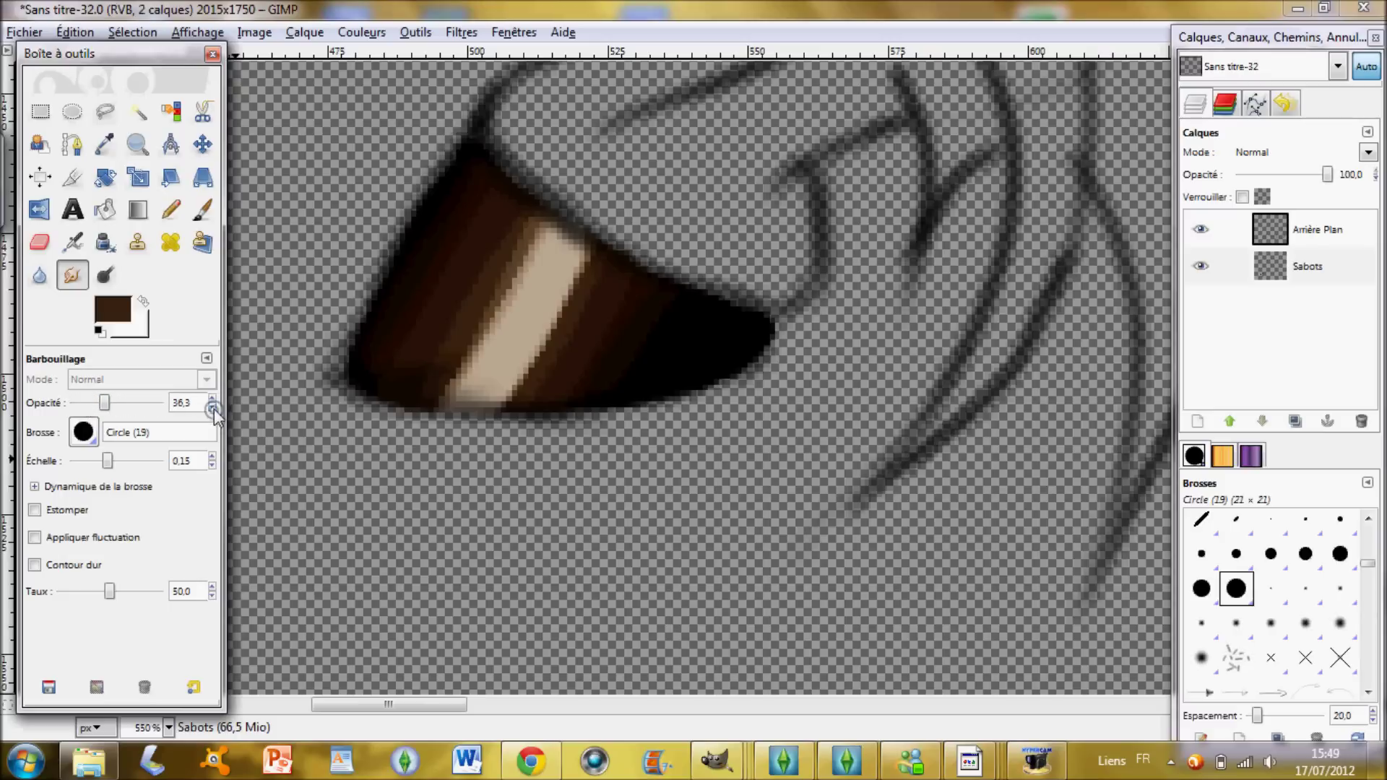
left_click_drag(110, 411, 106, 407)
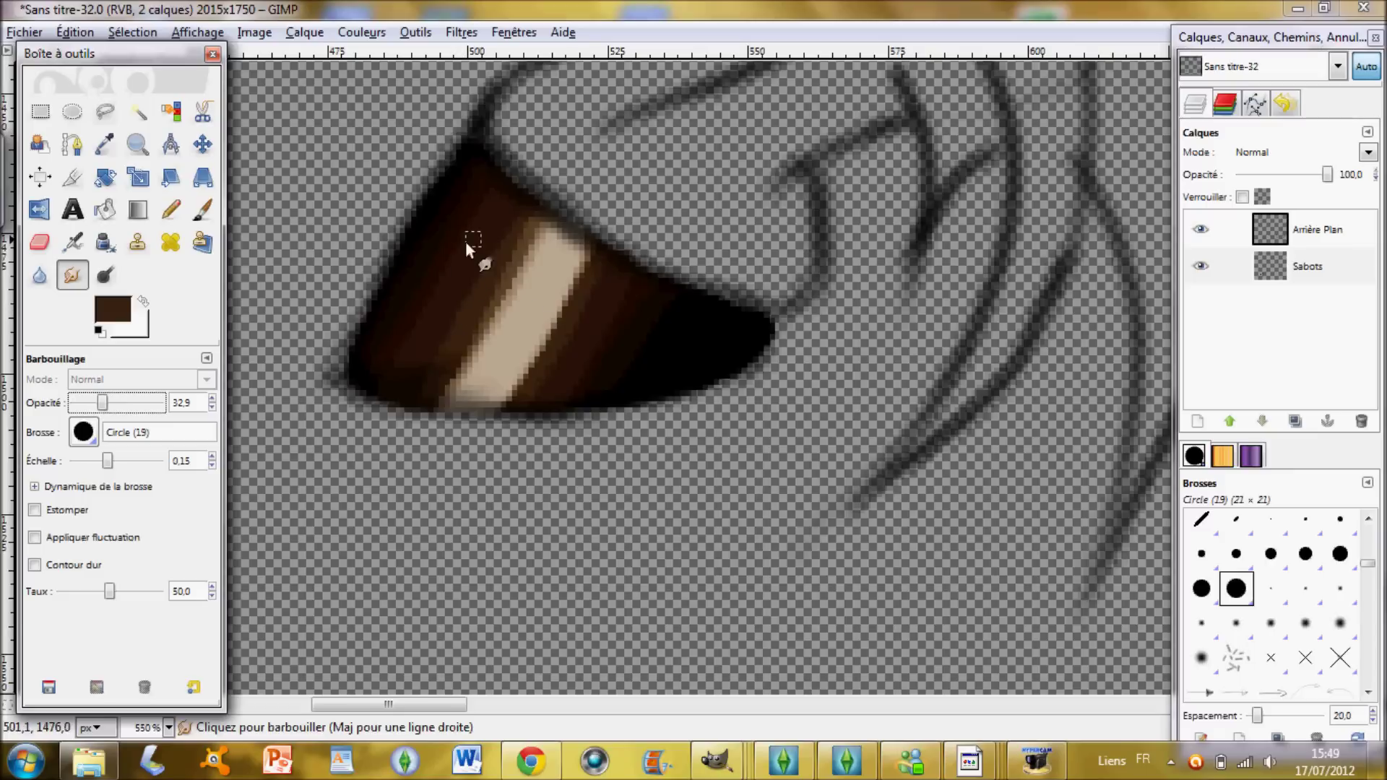
- Smudge the hoof's brown bands and light stripe crosswise to blend the highlight into the surrounding shadows
mouse_move(472, 178)
left_mouse_down()
mouse_move(623, 288)
mouse_move(499, 221)
mouse_move(469, 247)
mouse_move(623, 327)
mouse_move(407, 308)
mouse_move(566, 379)
mouse_move(580, 400)
mouse_move(367, 361)
mouse_move(567, 396)
mouse_move(427, 299)
left_mouse_up()
key("ctrl+z")
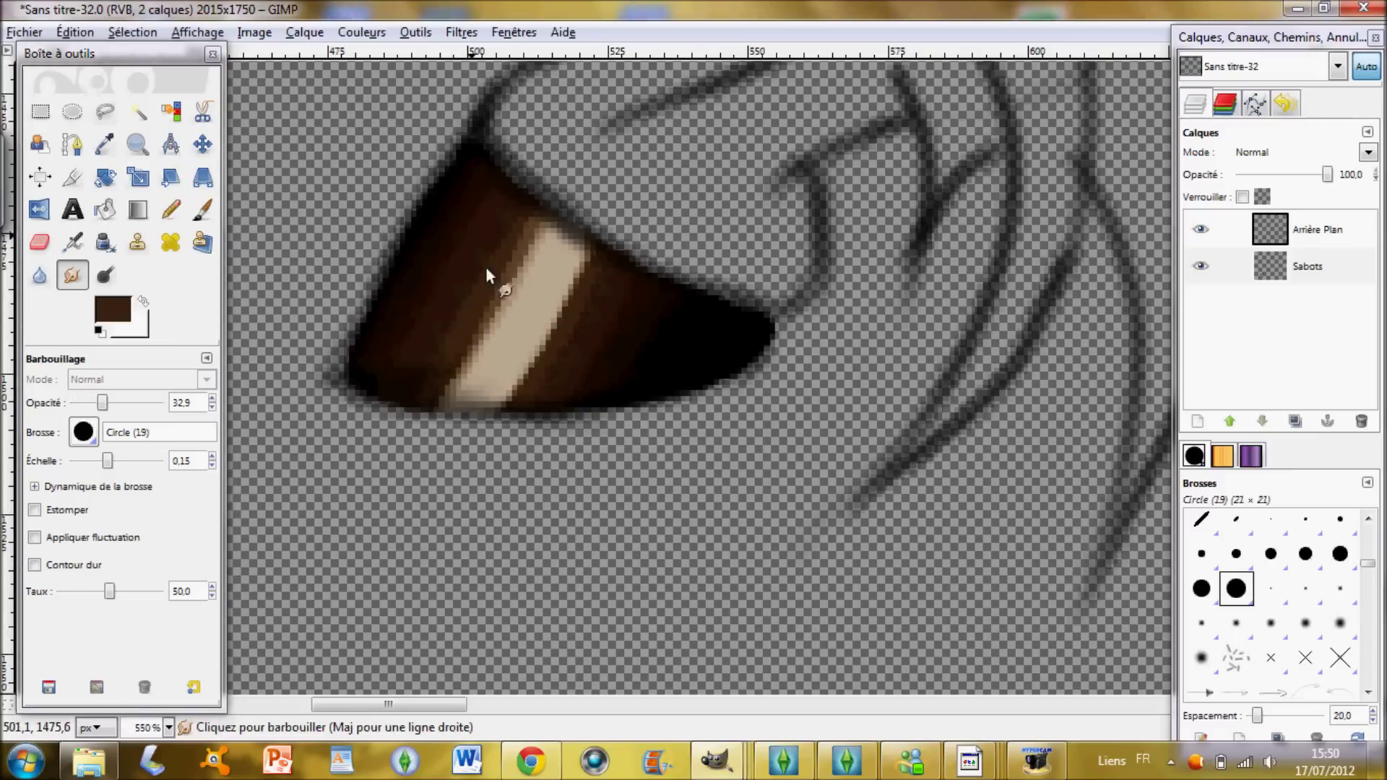
left_click_drag(536, 263, 471, 201)
mouse_move(568, 249)
left_mouse_down()
mouse_move(643, 297)
mouse_move(442, 240)
mouse_move(642, 351)
mouse_move(580, 358)
mouse_move(396, 333)
mouse_move(509, 379)
mouse_move(409, 373)
mouse_move(377, 345)
mouse_move(658, 369)
mouse_move(435, 282)
mouse_move(536, 329)
mouse_move(463, 255)
mouse_move(479, 246)
mouse_move(609, 305)
mouse_move(524, 246)
mouse_move(510, 186)
mouse_move(674, 291)
mouse_move(685, 334)
mouse_move(454, 208)
mouse_move(442, 257)
mouse_move(622, 371)
left_mouse_up()
left_click_drag(474, 359, 449, 388)
mouse_move(419, 271)
left_mouse_down()
mouse_move(526, 314)
mouse_move(490, 284)
mouse_move(493, 266)
mouse_move(675, 341)
mouse_move(510, 191)
mouse_move(495, 191)
mouse_move(708, 326)
mouse_move(665, 334)
mouse_move(454, 211)
mouse_move(452, 249)
mouse_move(669, 362)
mouse_move(642, 373)
mouse_move(418, 271)
mouse_move(411, 320)
mouse_move(599, 383)
mouse_move(393, 372)
mouse_move(501, 349)
left_mouse_up()
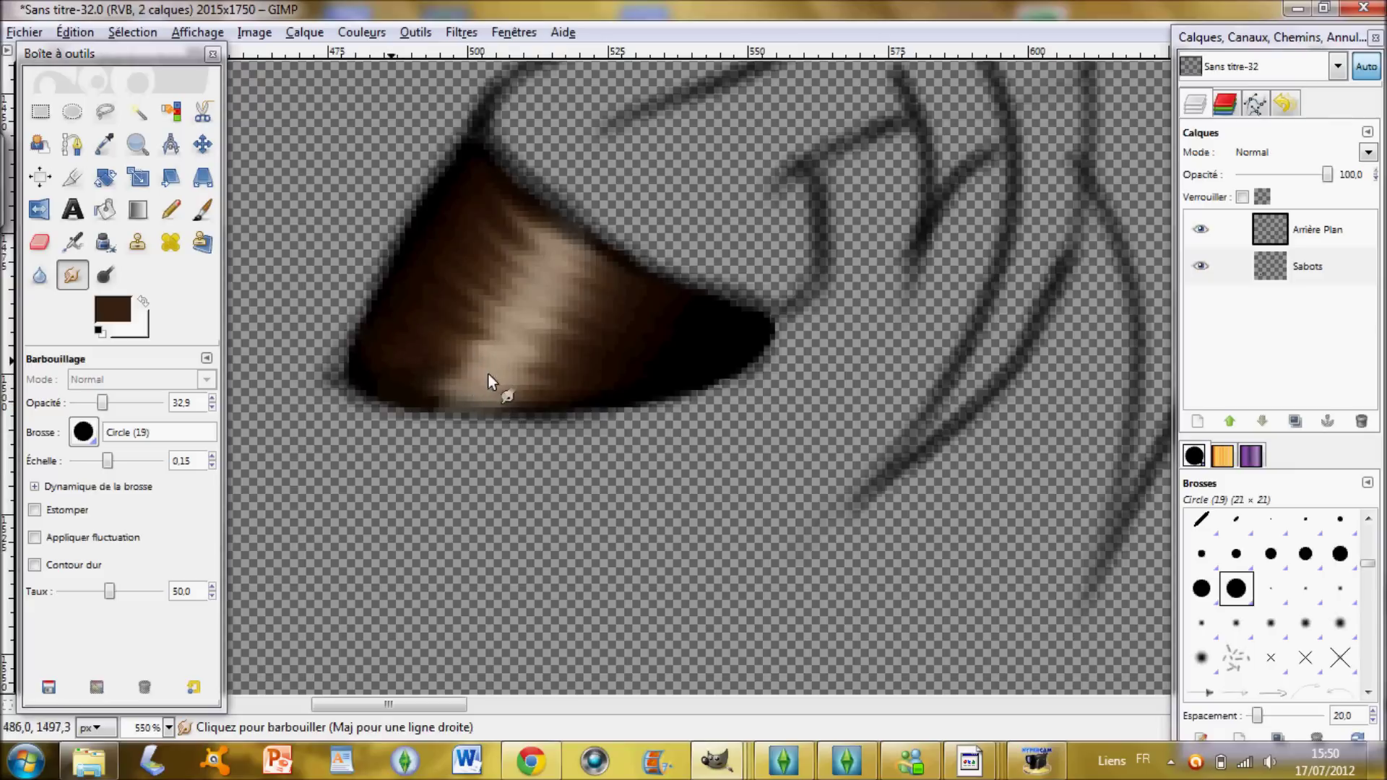
mouse_move(358, 350)
left_mouse_down()
mouse_move(621, 387)
mouse_move(486, 353)
mouse_move(460, 298)
mouse_move(516, 275)
left_mouse_up()
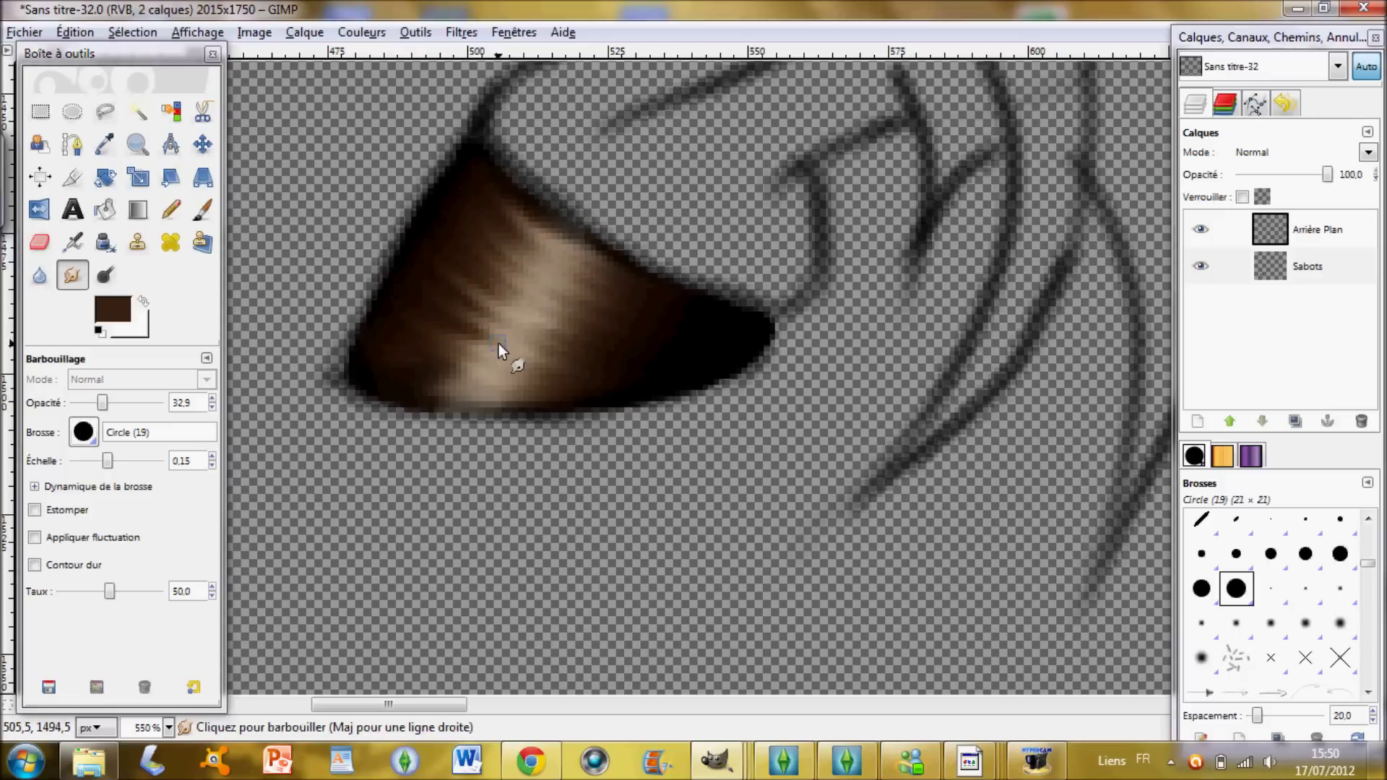
- Hide the Arrière Plan line-art layer and inspect the shaded hoof up close and alongside the other hooves
scroll(513, 373, "down", 1)
left_click(1201, 229)
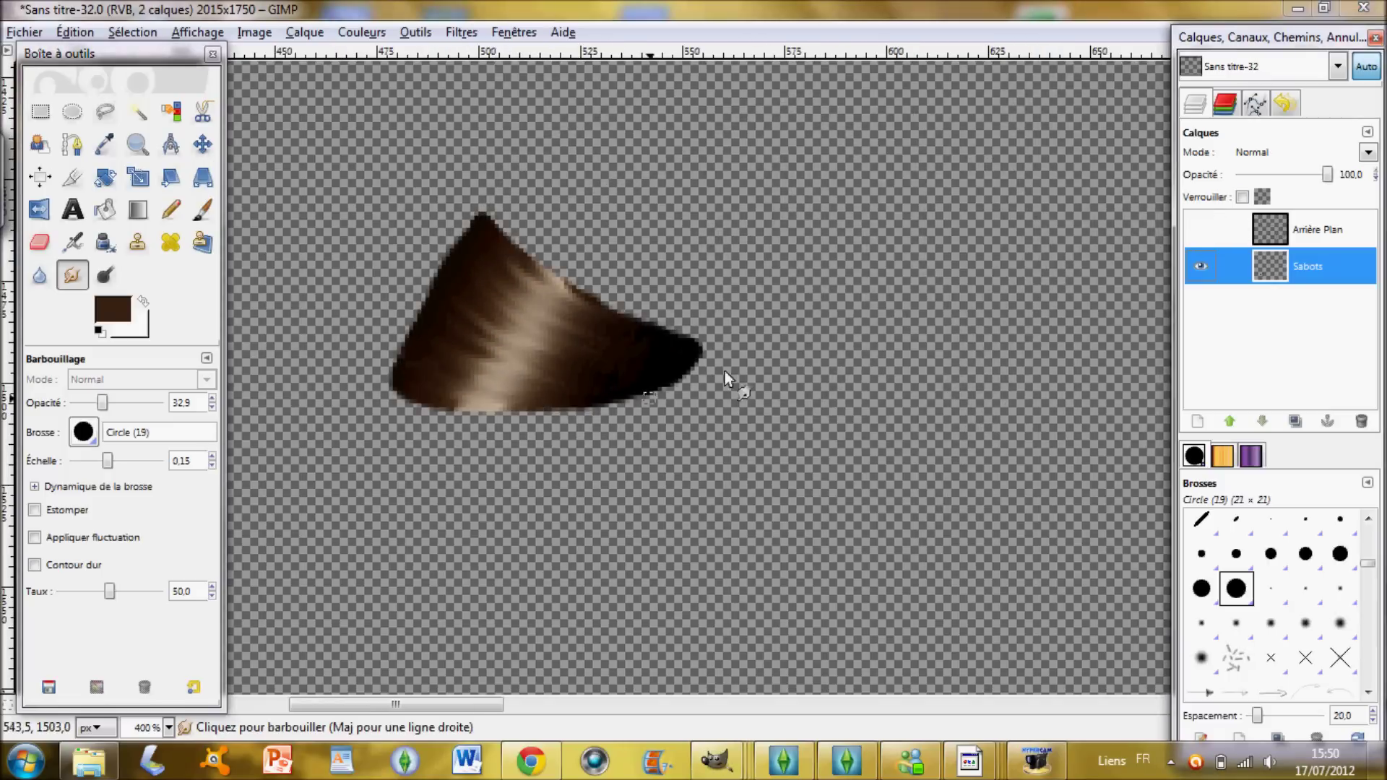
scroll(630, 423, "down", 5)
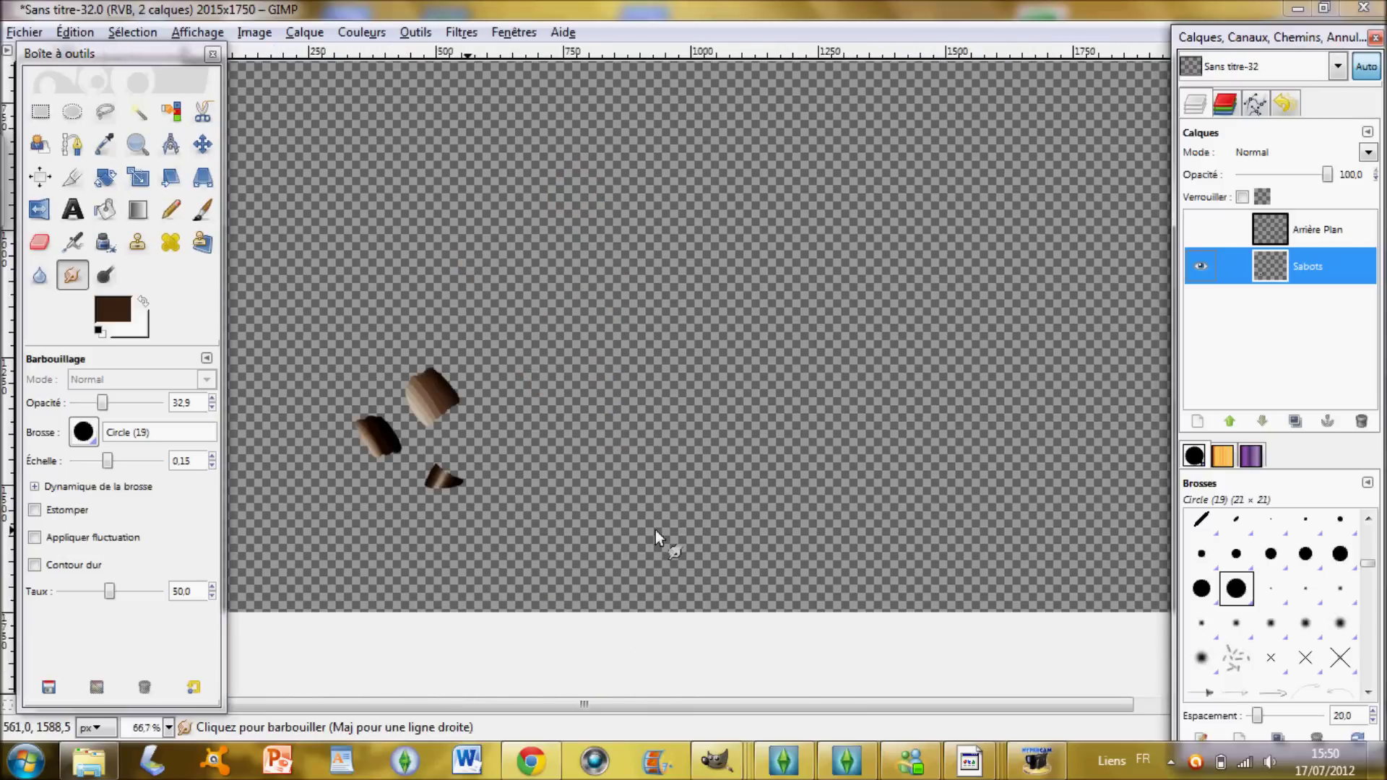
scroll(656, 530, "down", 2)
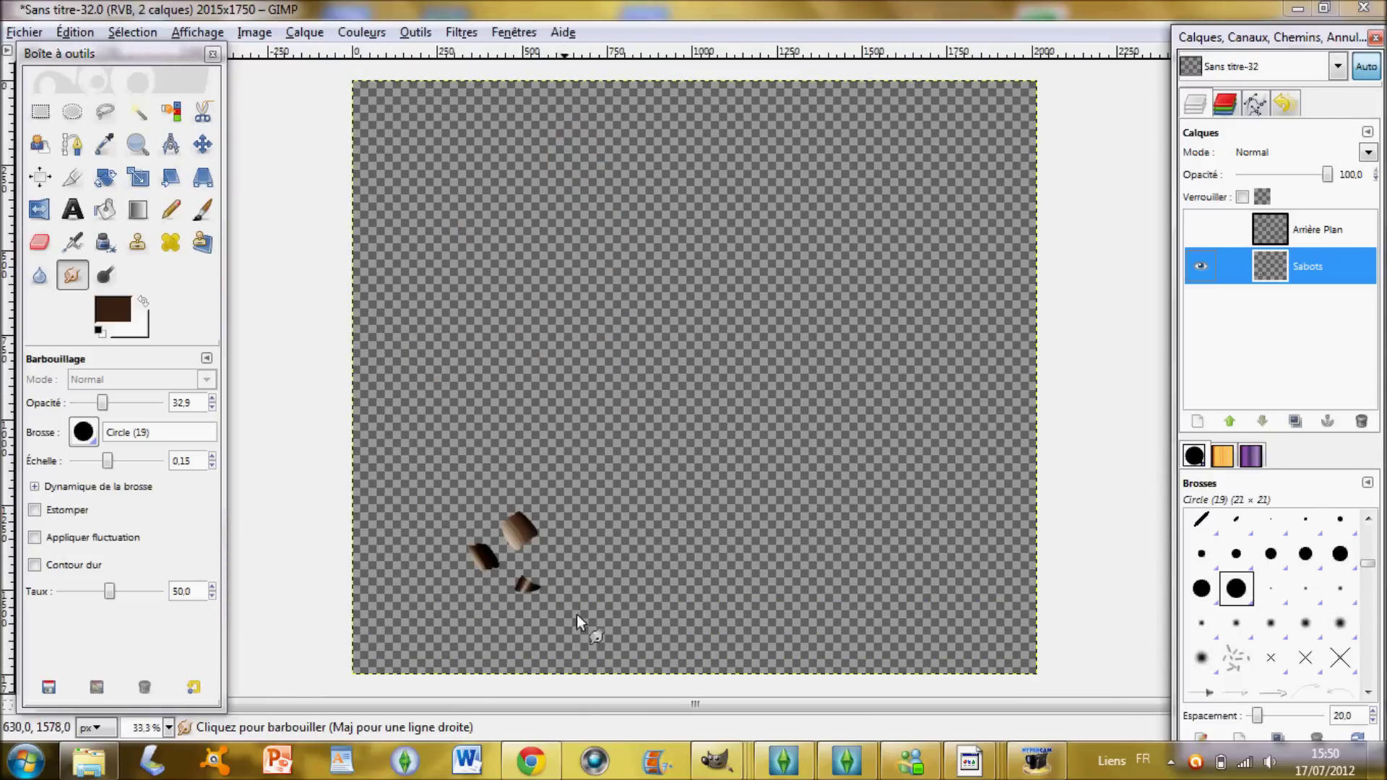
scroll(536, 602, "up", 8)
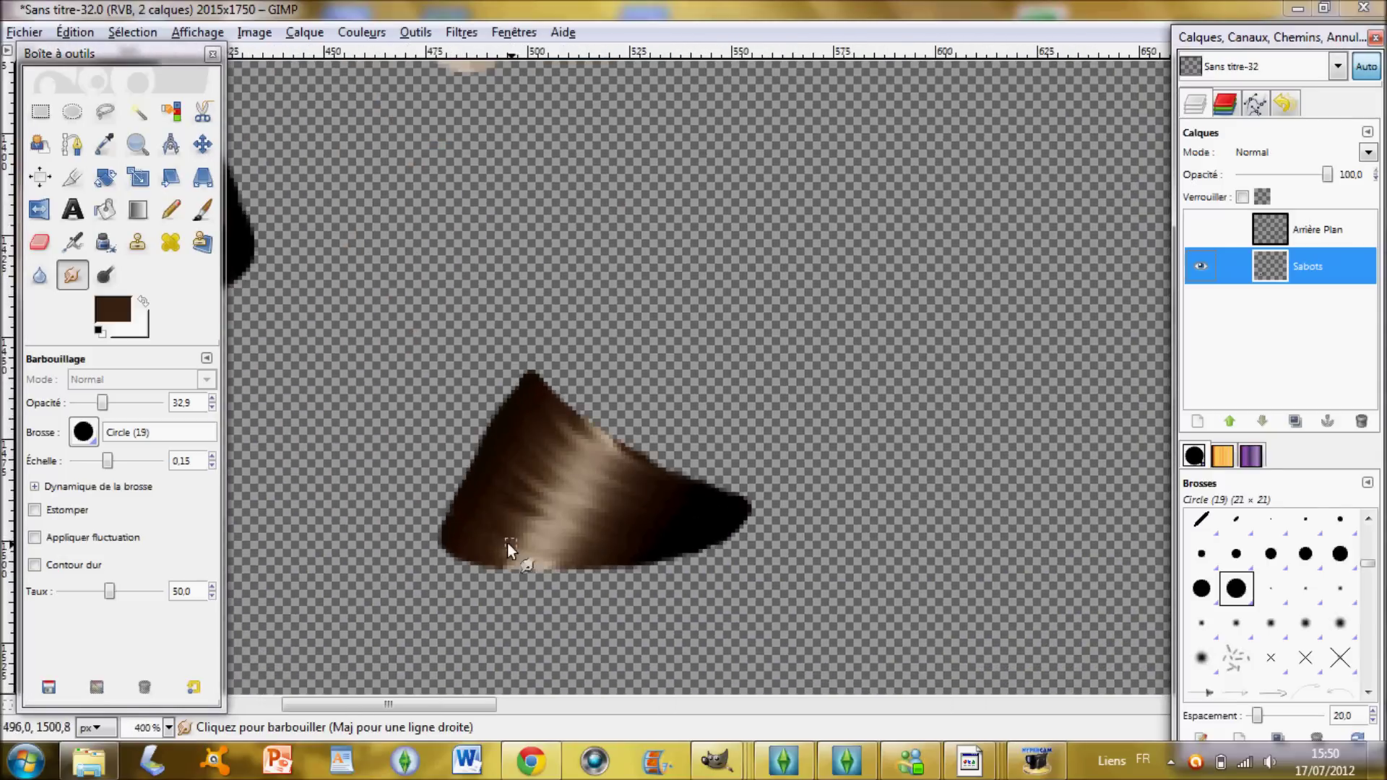
scroll(643, 508, "down", 3)
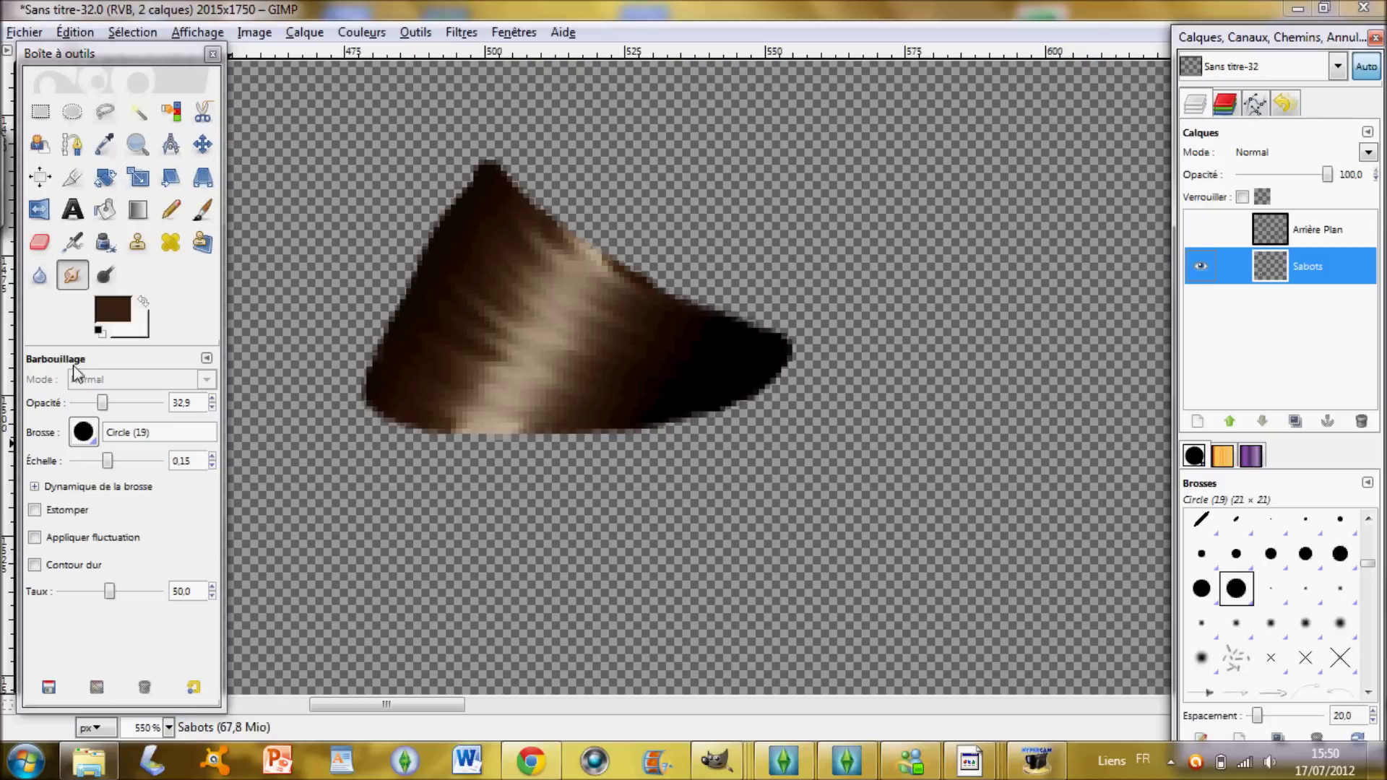
- Switch to the Paintbrush at scale 0.09 with white as the foreground colour, keeping the Sabots layer active
left_click(198, 219)
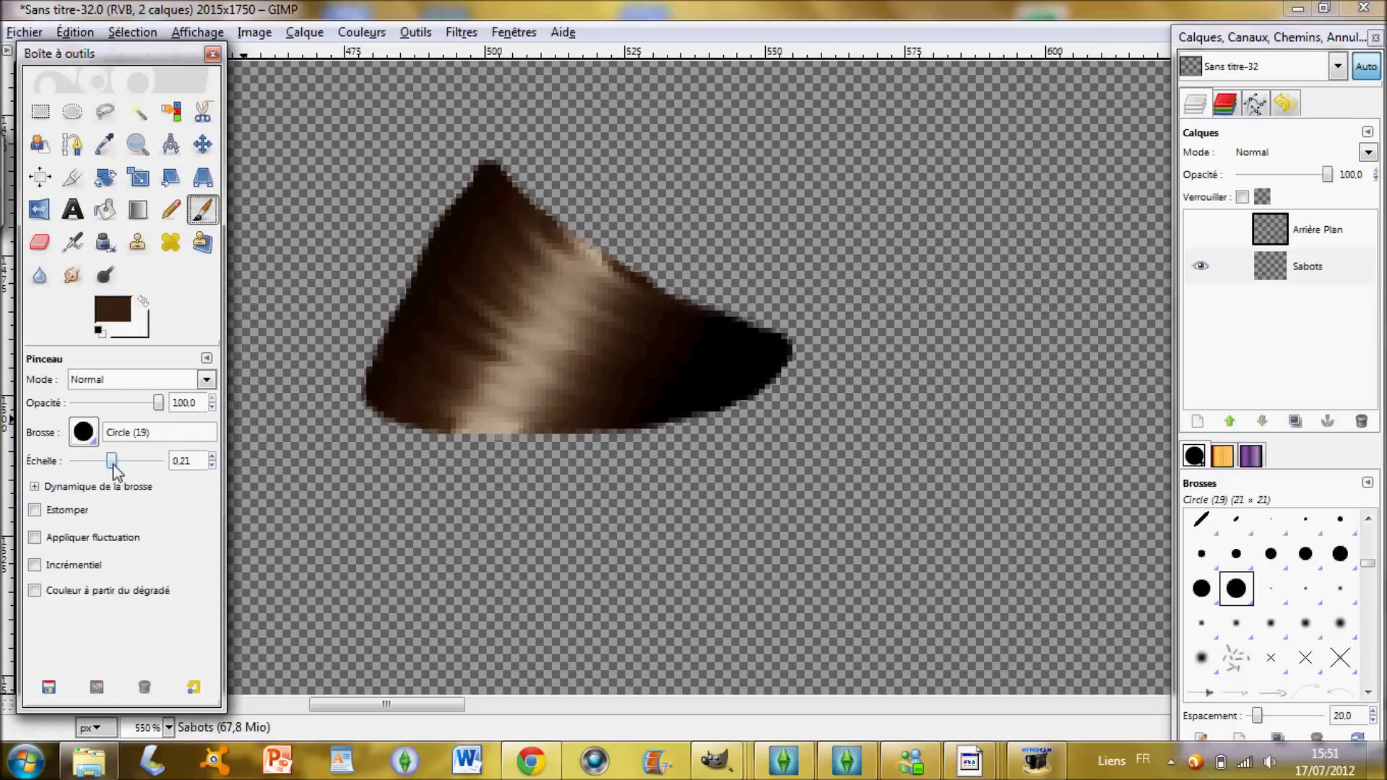
left_click_drag(114, 465, 105, 465)
left_click(212, 464)
left_click(143, 301)
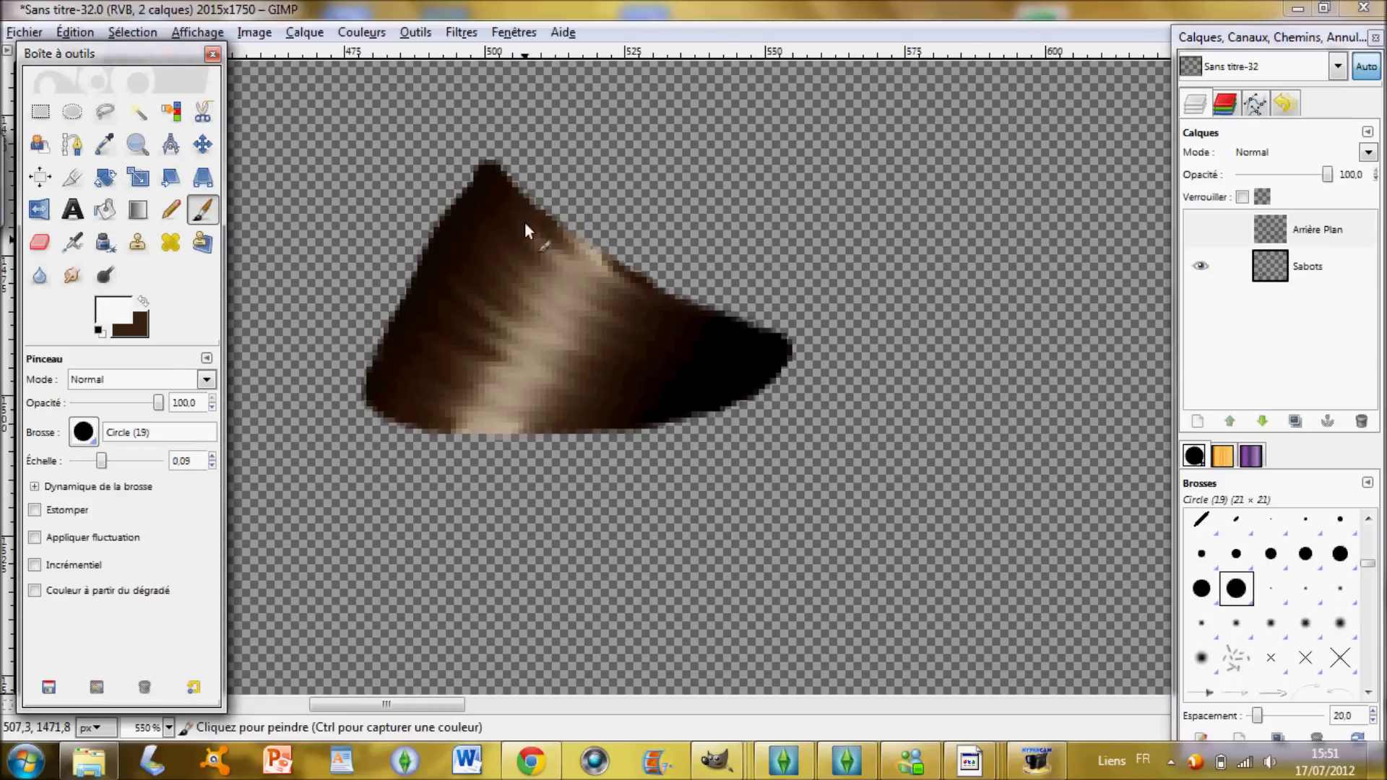
left_click(1291, 278)
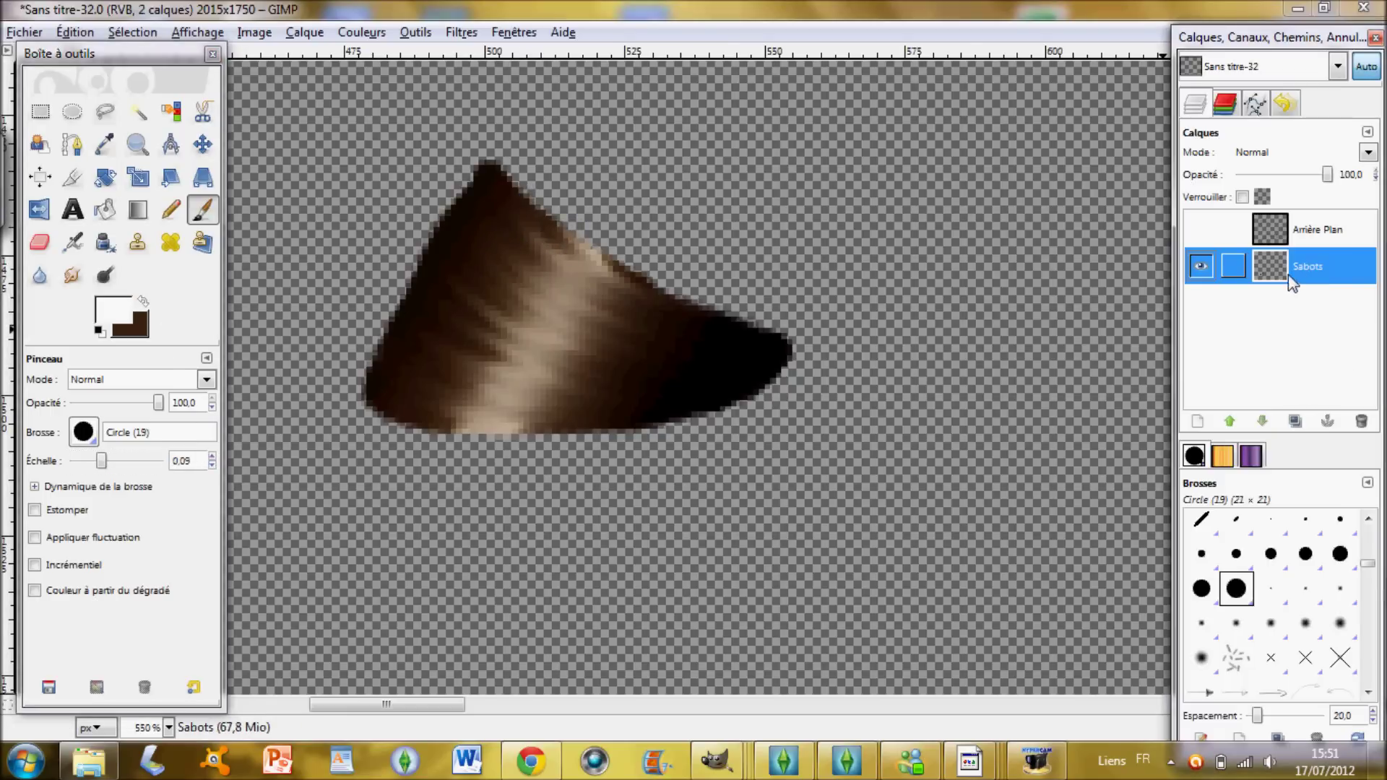
- Try a curved white line down the front part of the hoof, and undo it
left_click(535, 200, "shift")
left_click(424, 363, "shift")
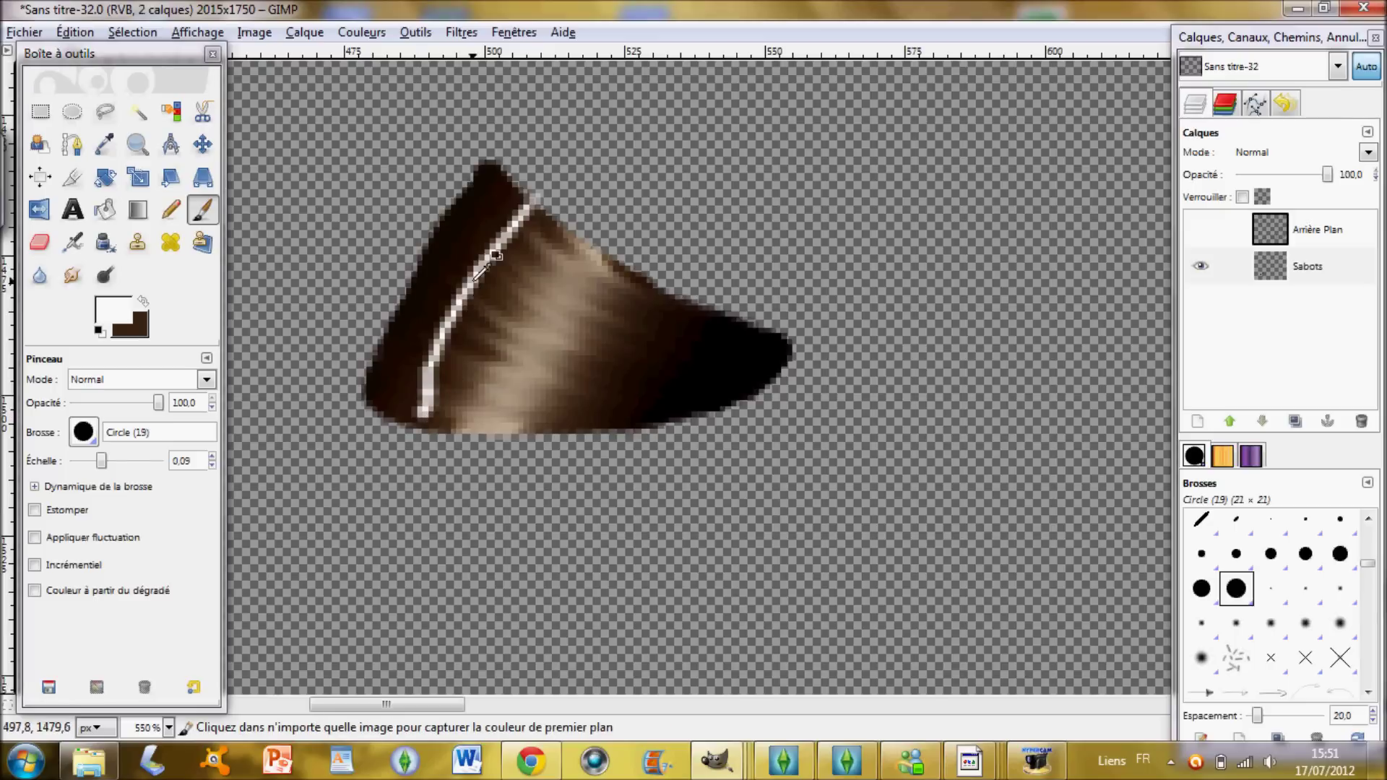
key("ctrl+z")
key("ctrl+z")
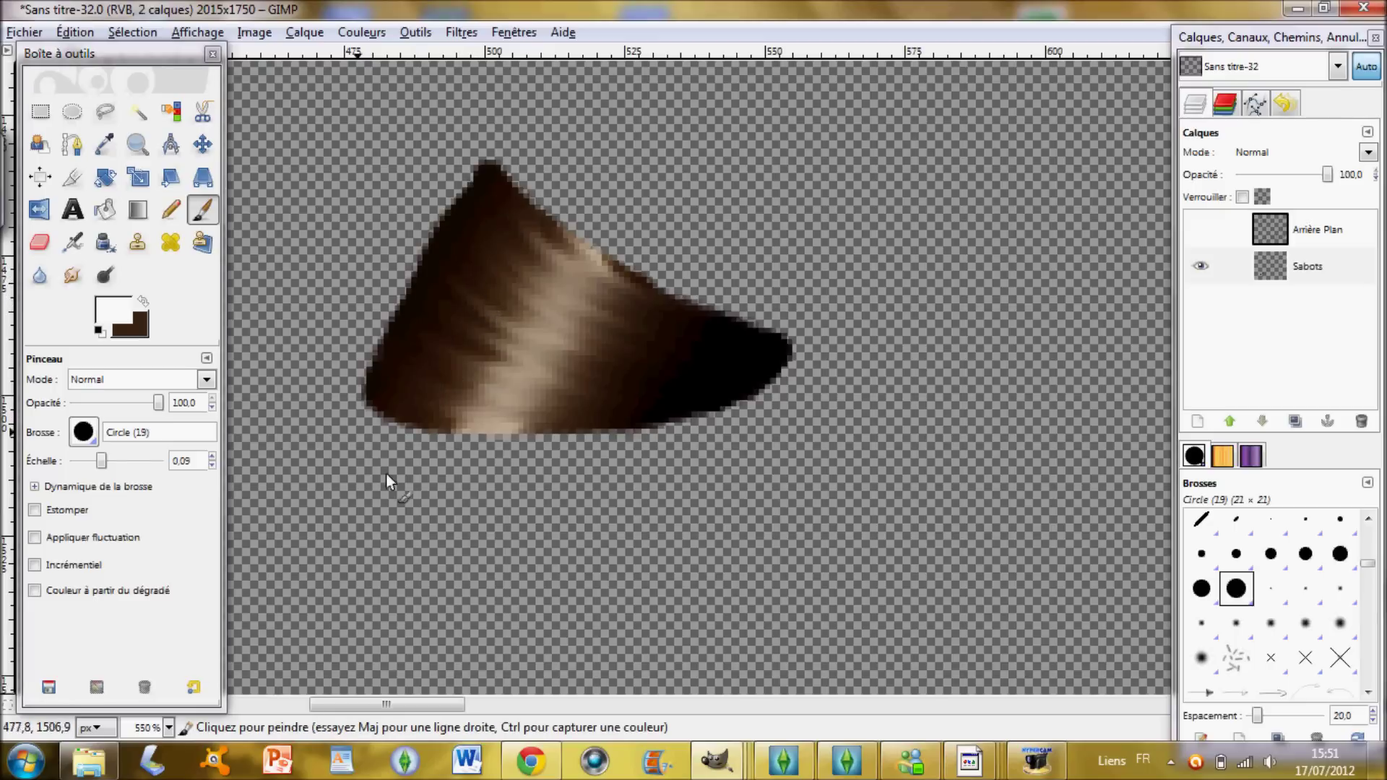
- Set the Paintbrush scale to 0.04 and opacity to 30, try a thin white line down the hoof's front part, and undo it
left_click(212, 465)
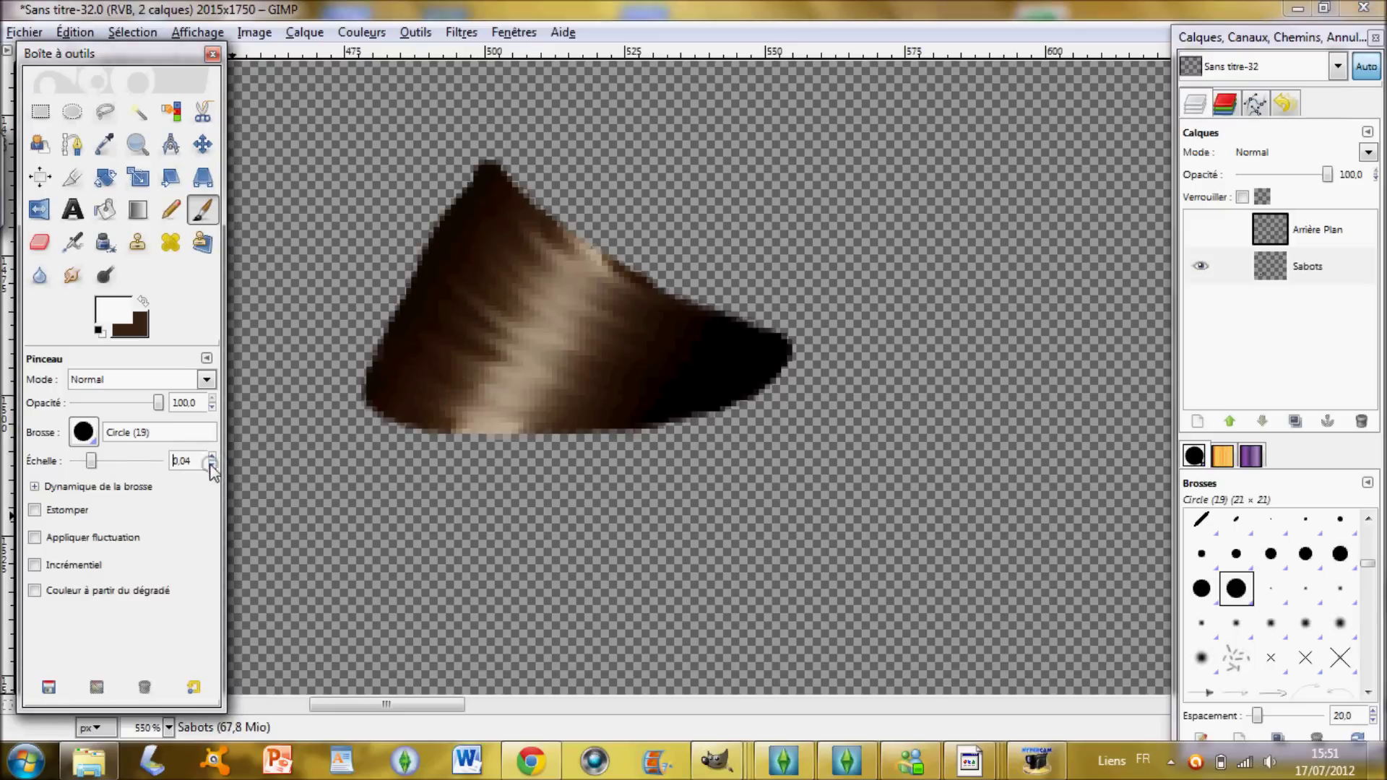
left_click_drag(130, 407, 125, 406)
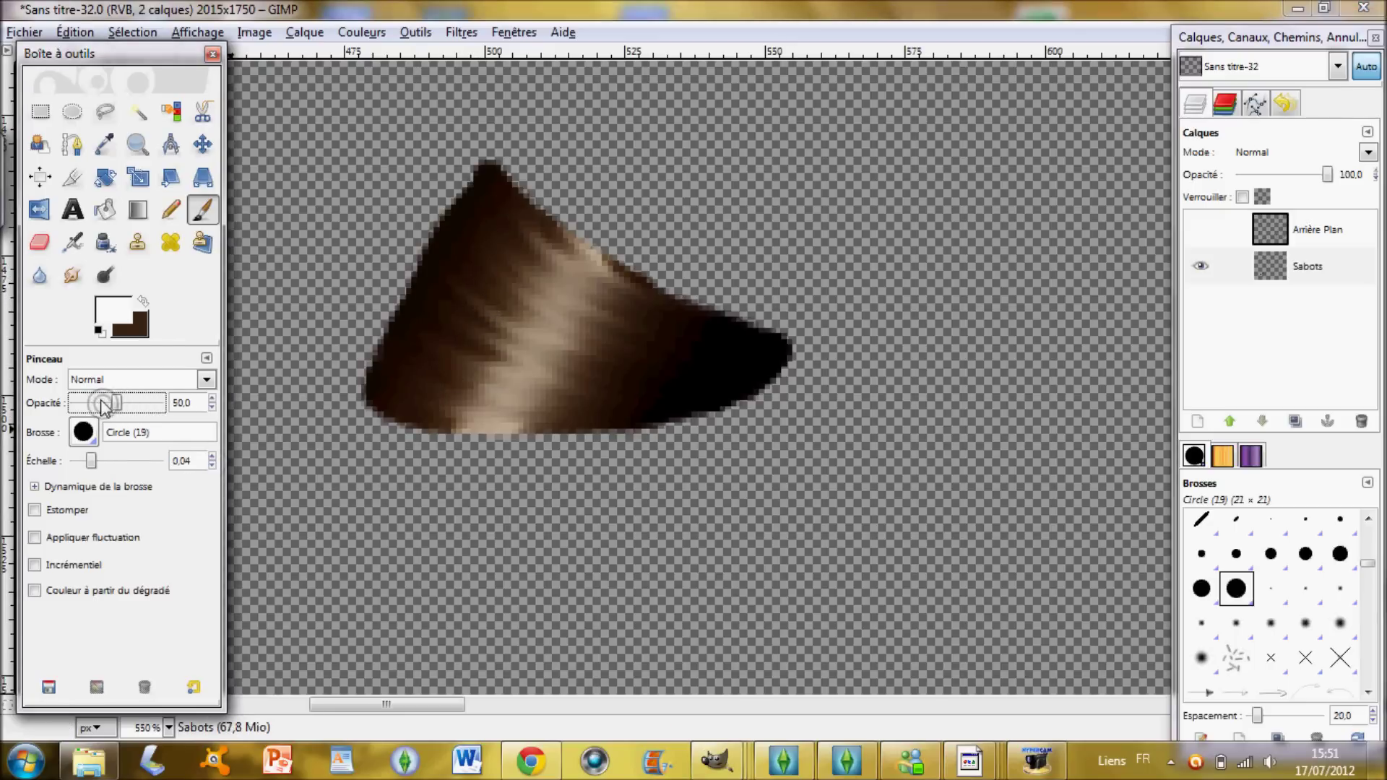
left_click(101, 402)
left_click(101, 402)
left_click_drag(525, 200, 415, 428)
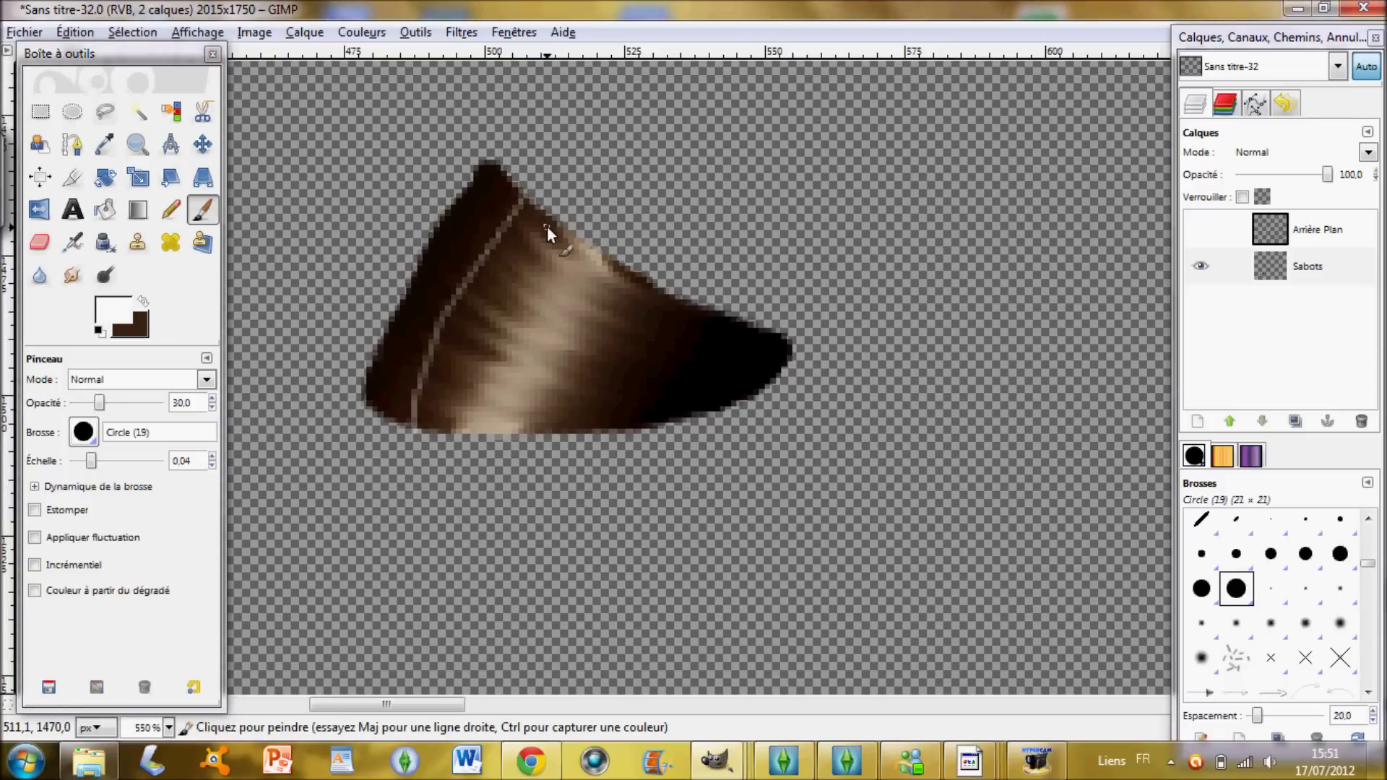
key("ctrl+z")
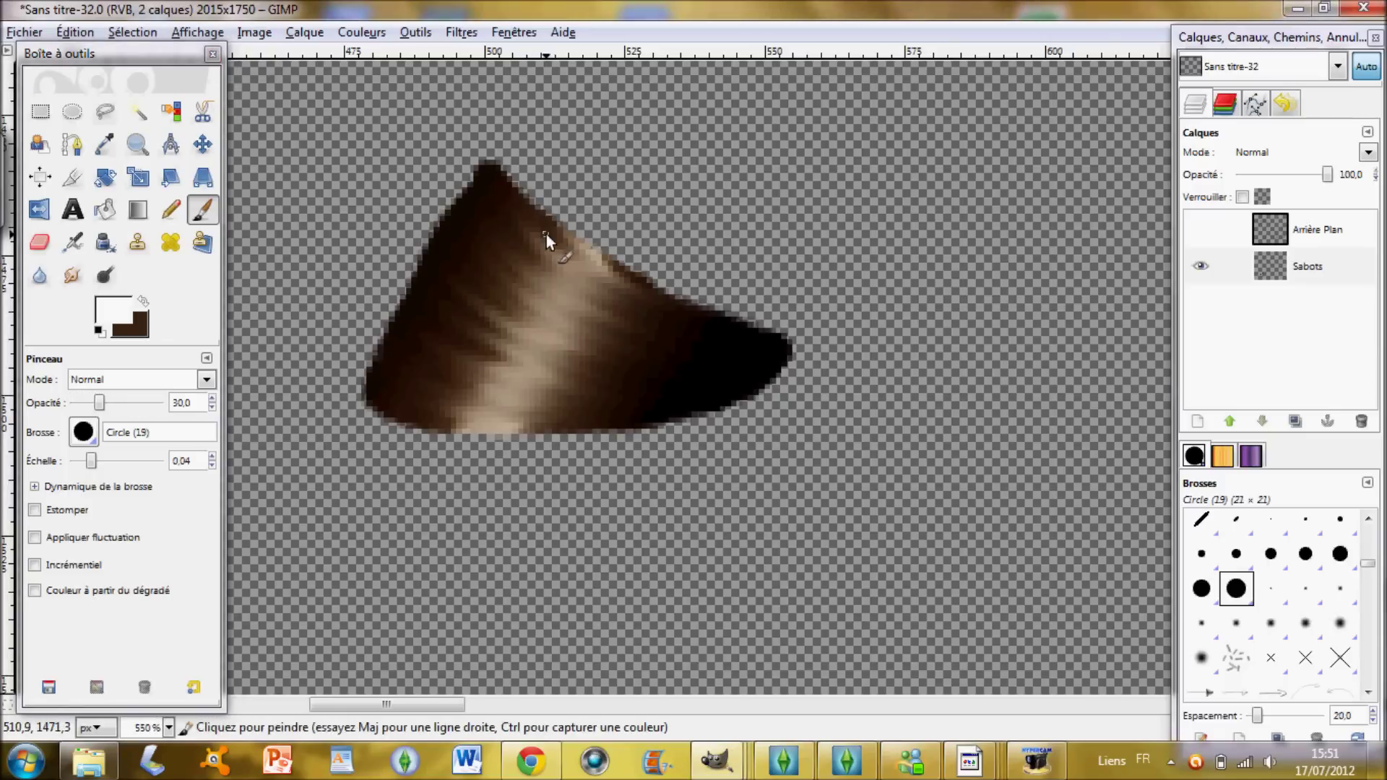
- Change the Paintbrush tip to the soft Circle Fuzzy (07) brush
left_click(85, 437)
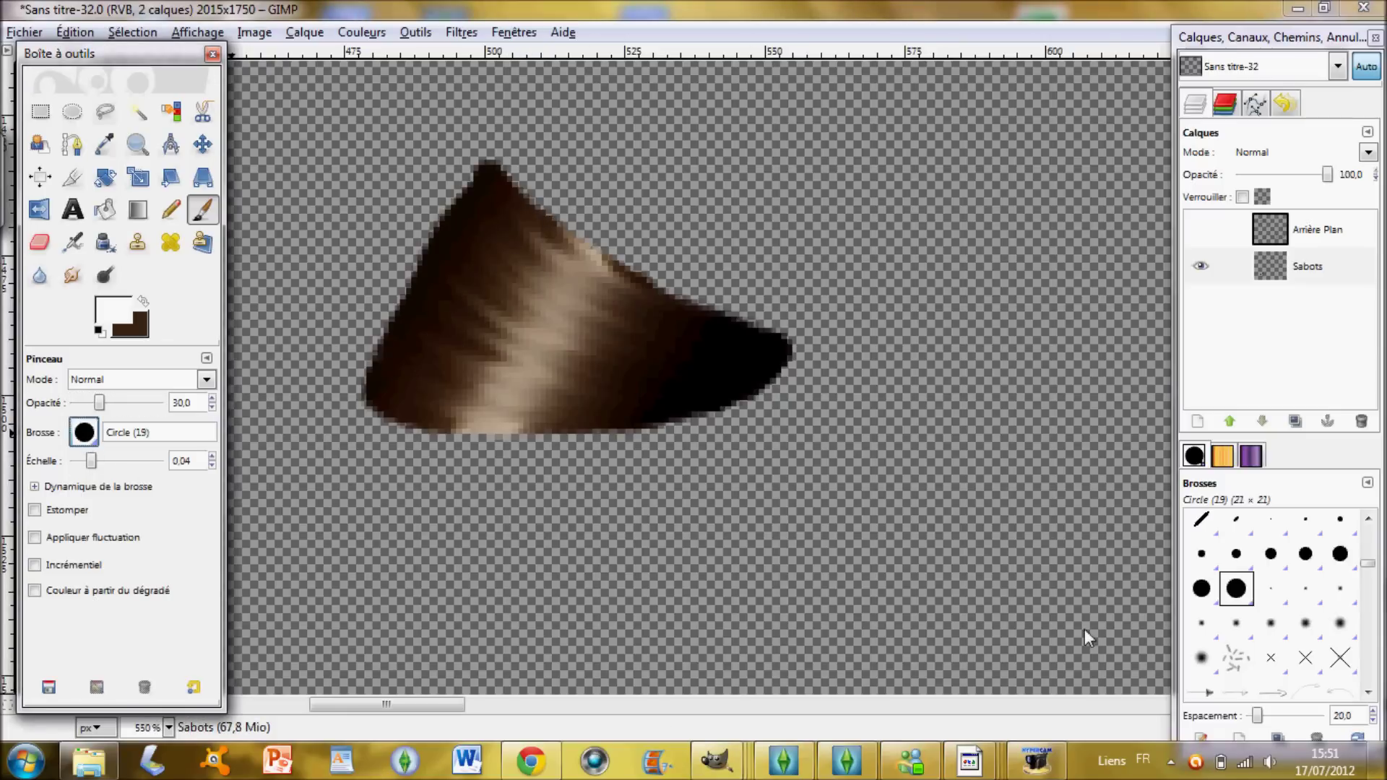
left_click(1201, 657)
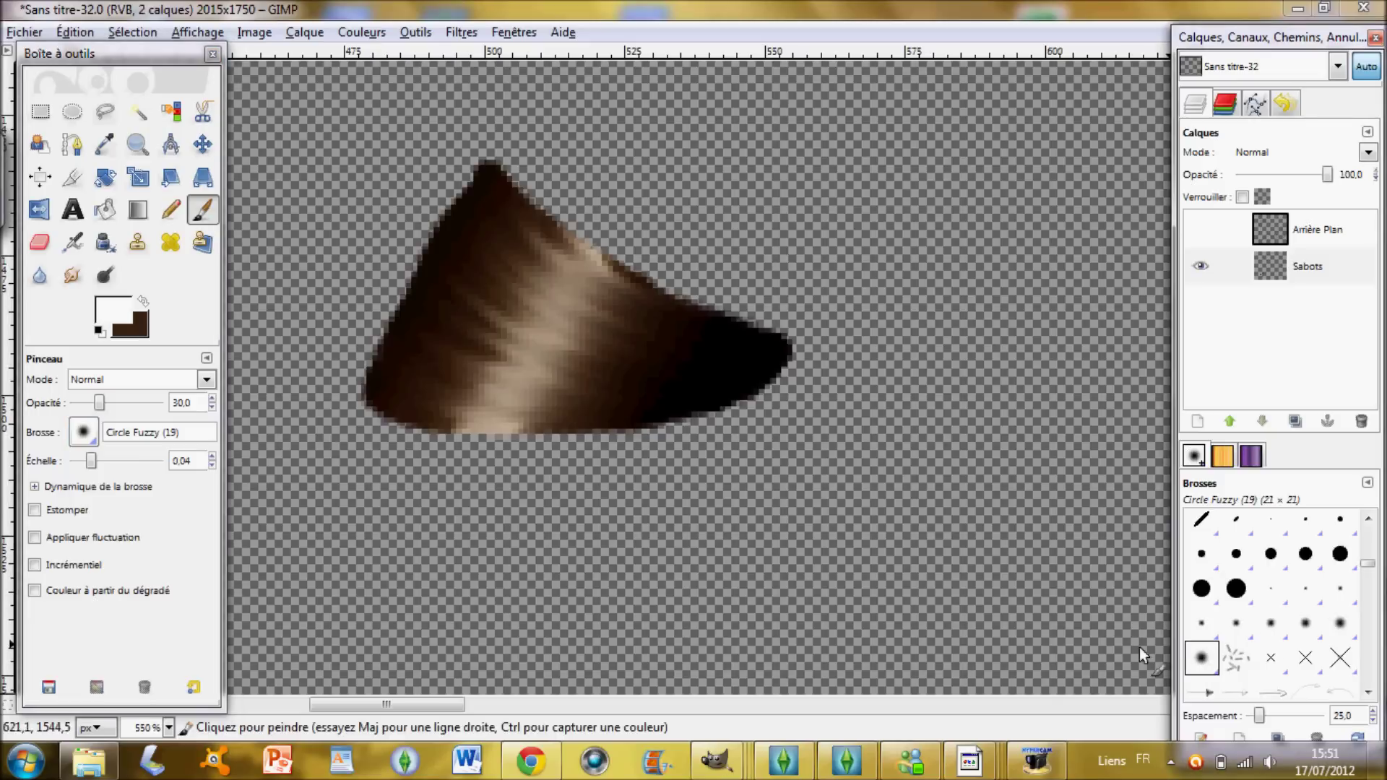
left_click(1341, 591)
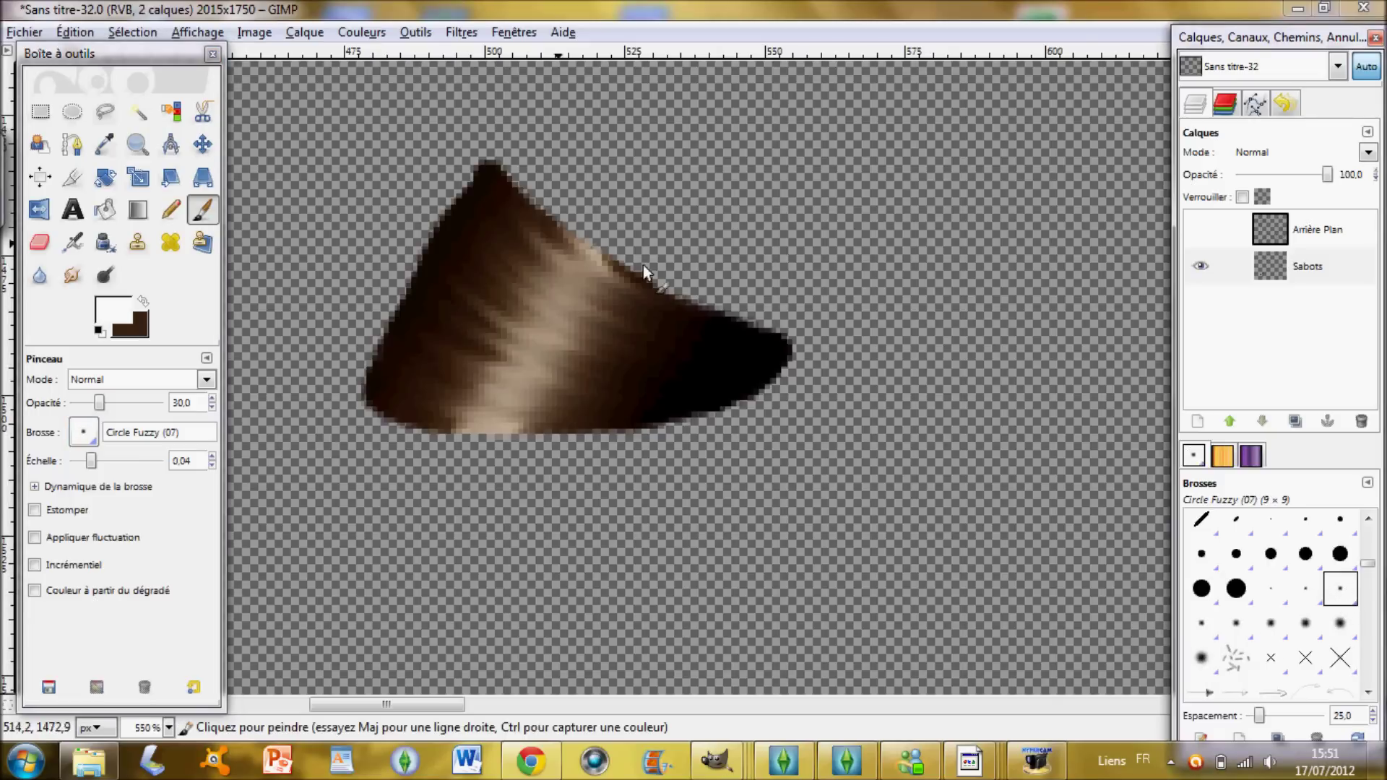
left_click(539, 184)
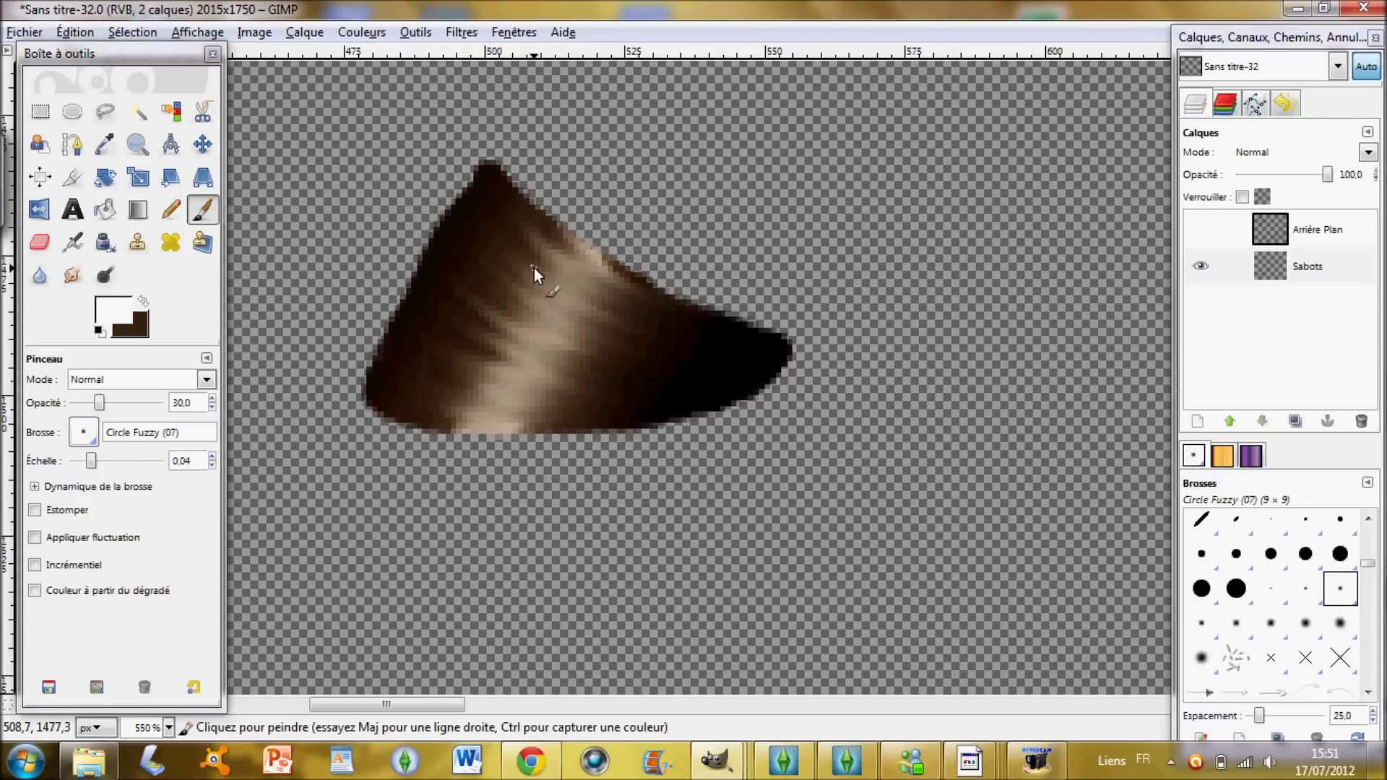